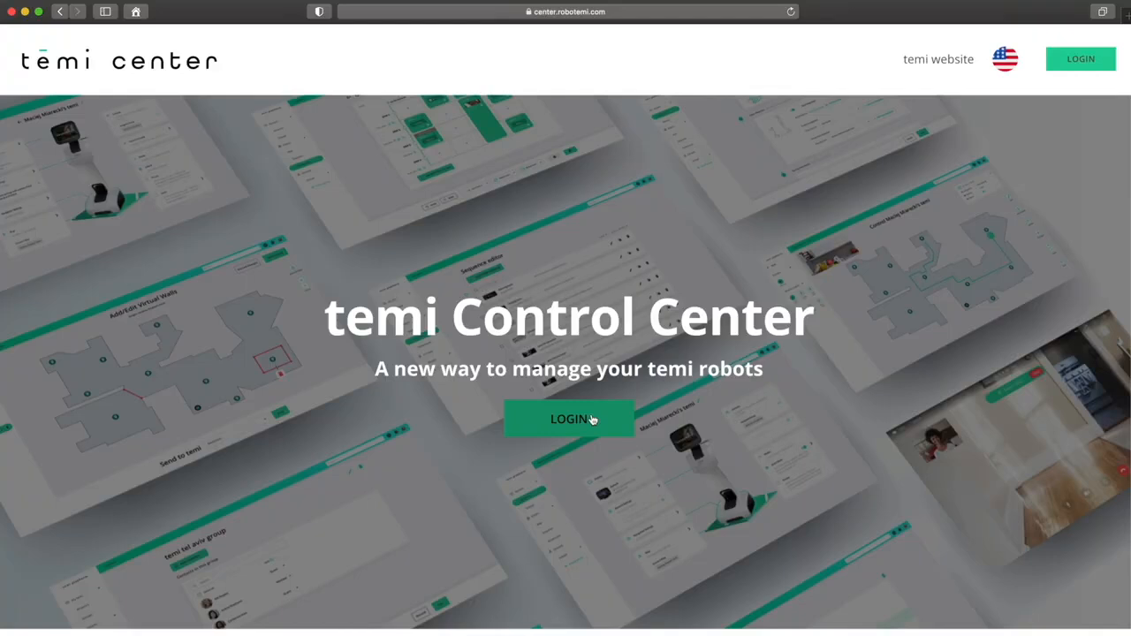
# Bring up the login prompt from the LOGIN button on the center.robotemi.com landing page.
pyautogui.click(592, 420)
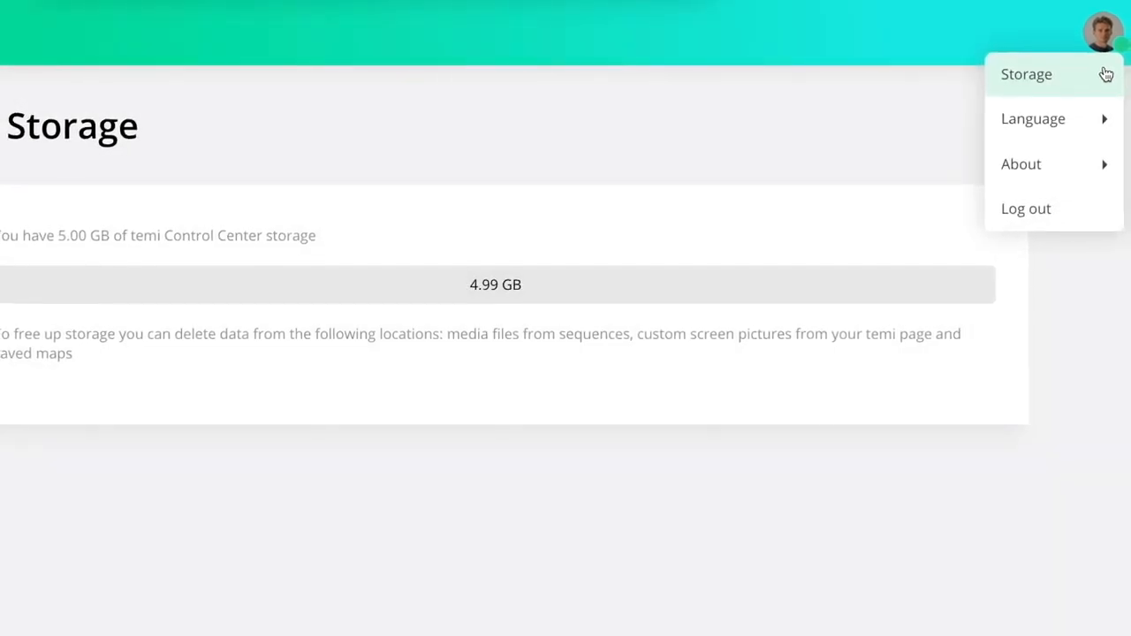
# Go to All my temis, showing the single robot idle at 100 power.
pyautogui.moveTo(1104, 120)
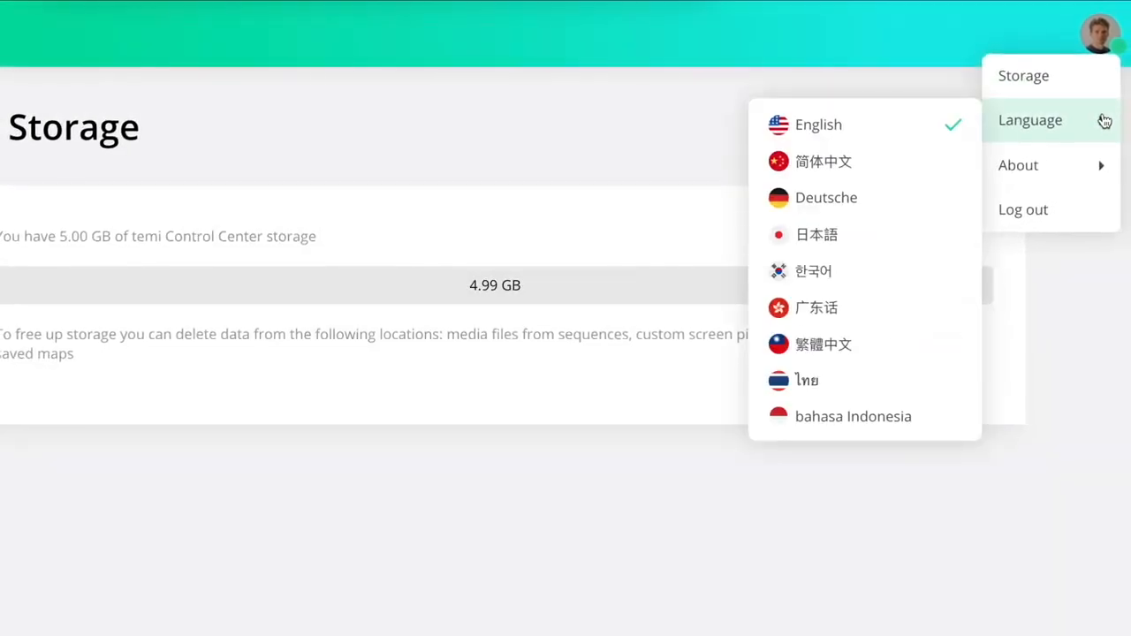
pyautogui.moveTo(1101, 157)
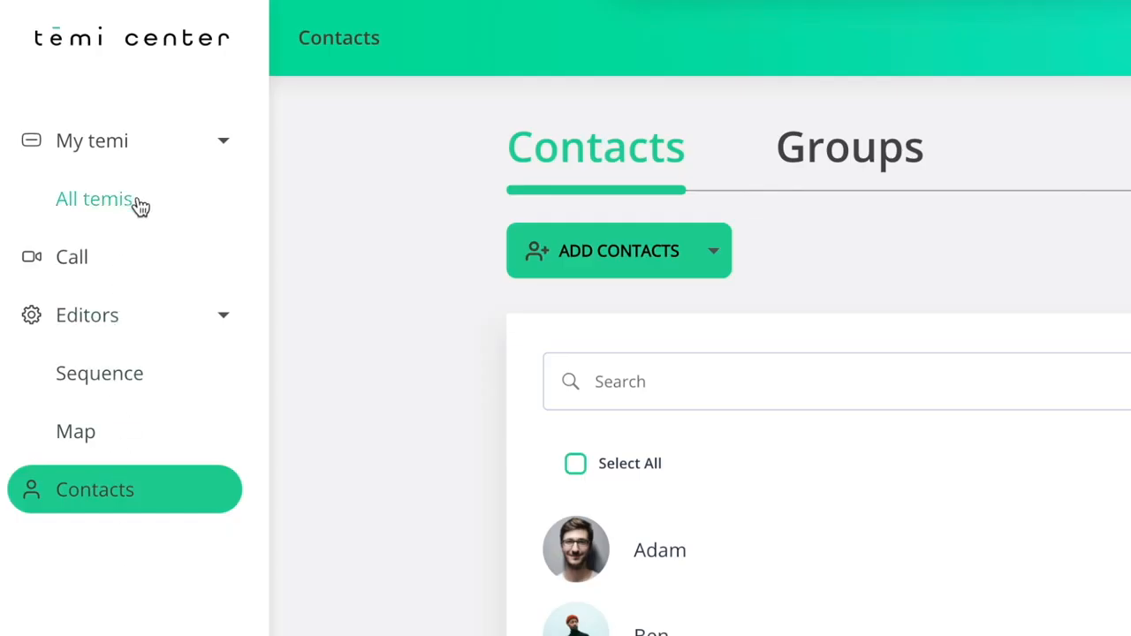
pyautogui.click(139, 205)
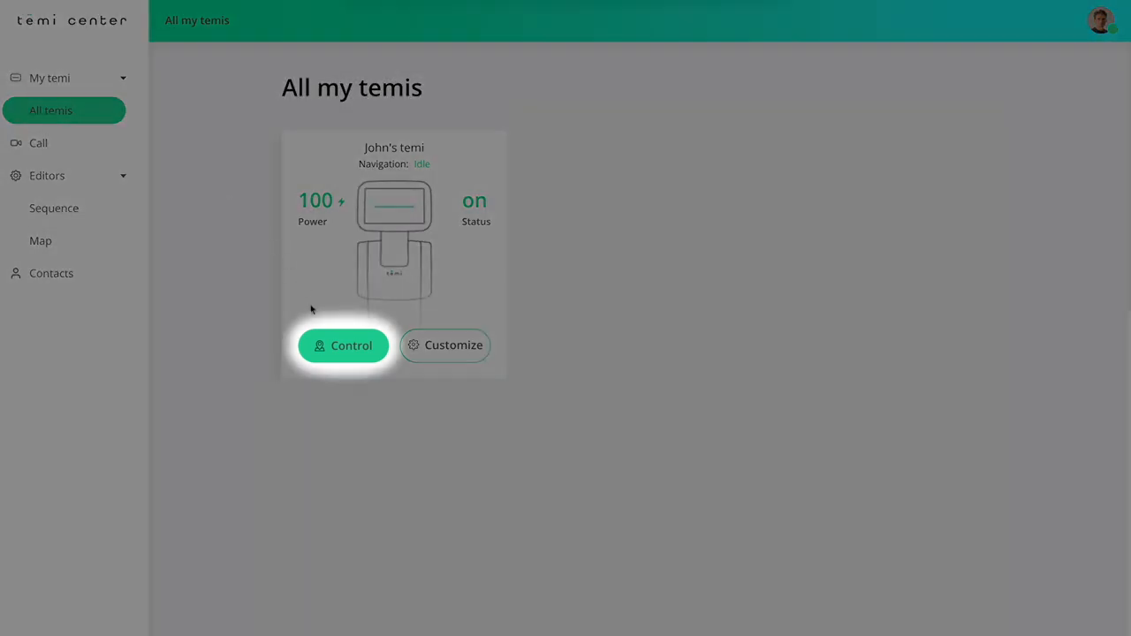
# From the Control view, send the temi to a main-corridor spot on the map and start a video call.
pyautogui.click(322, 346)
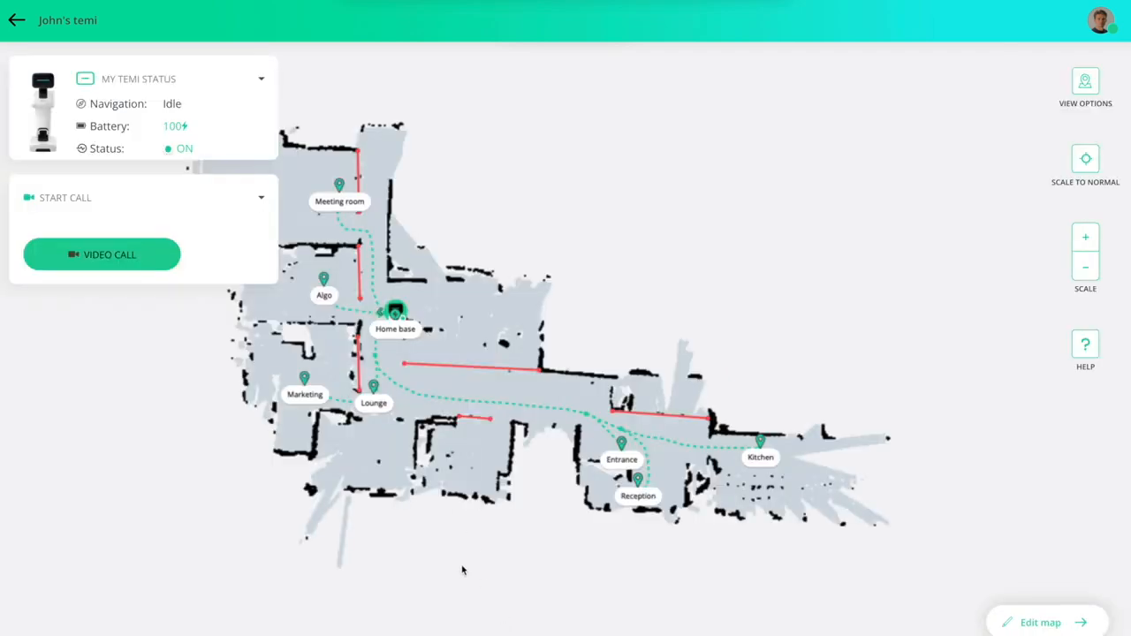
pyautogui.moveTo(448, 553); pyautogui.dragTo(566, 543)
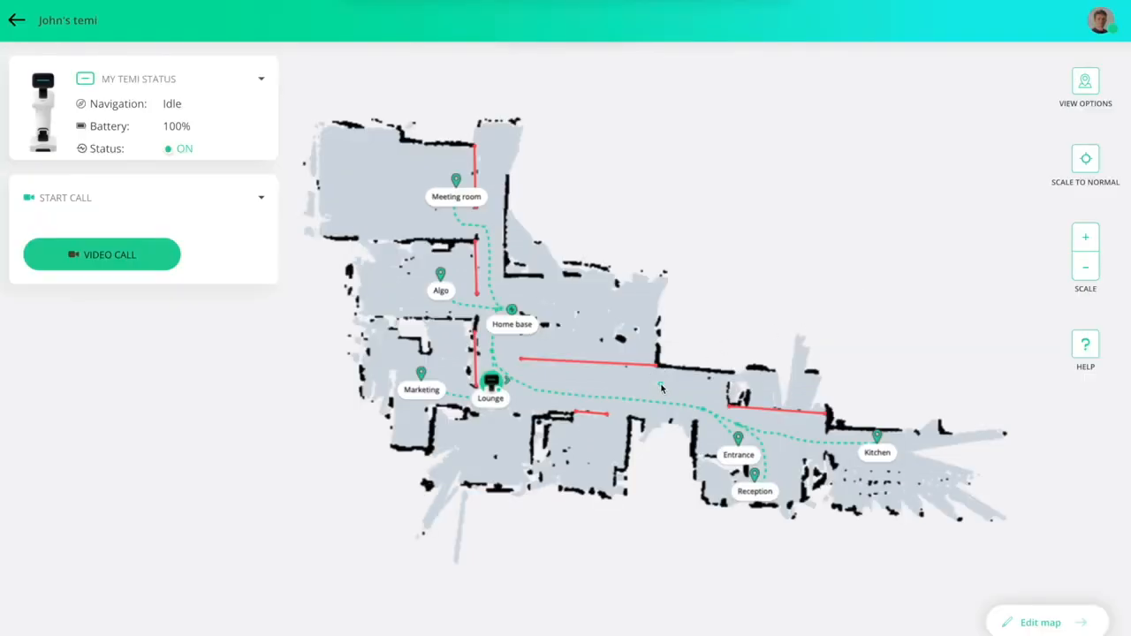
pyautogui.click(660, 387)
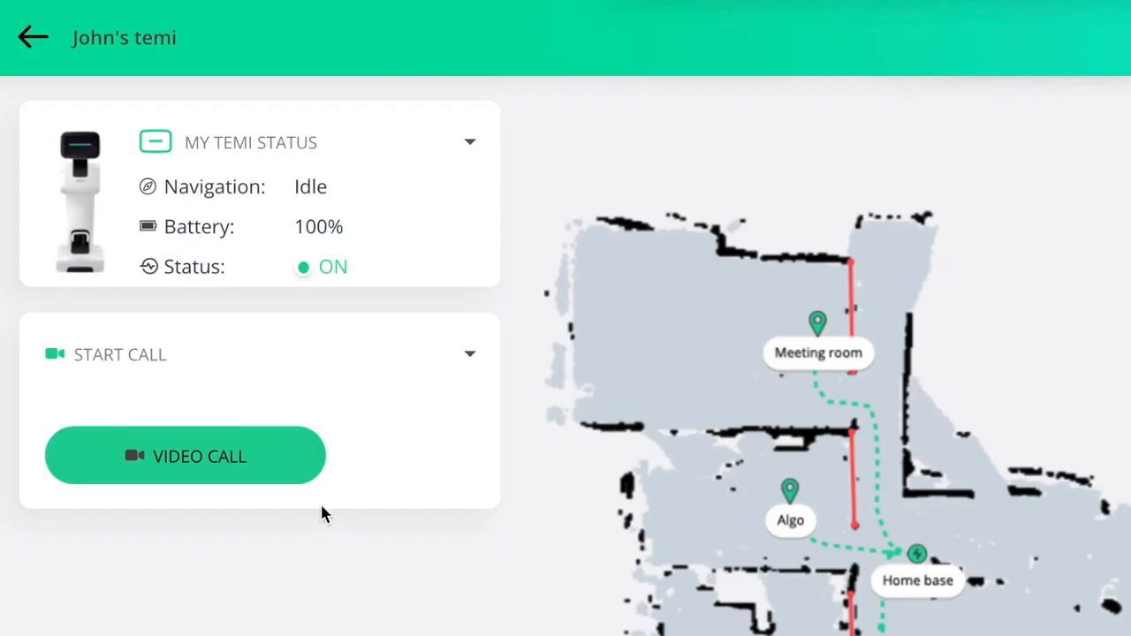
pyautogui.click(291, 462)
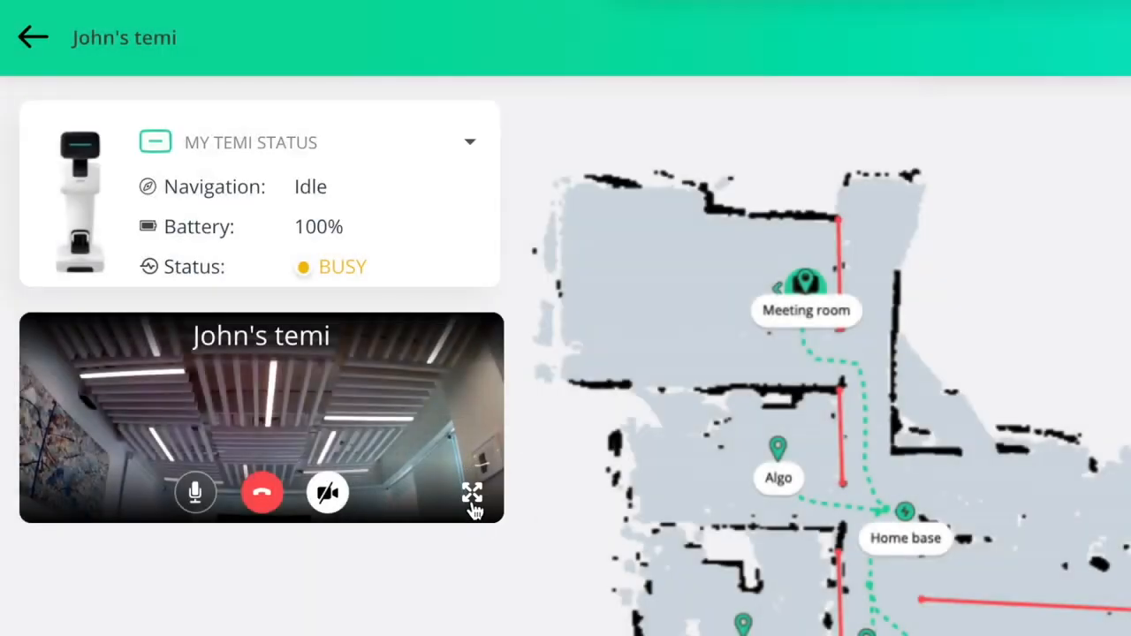
# Show the temi's camera feed full screen and raise the call volume to 6.
pyautogui.click(262, 276)
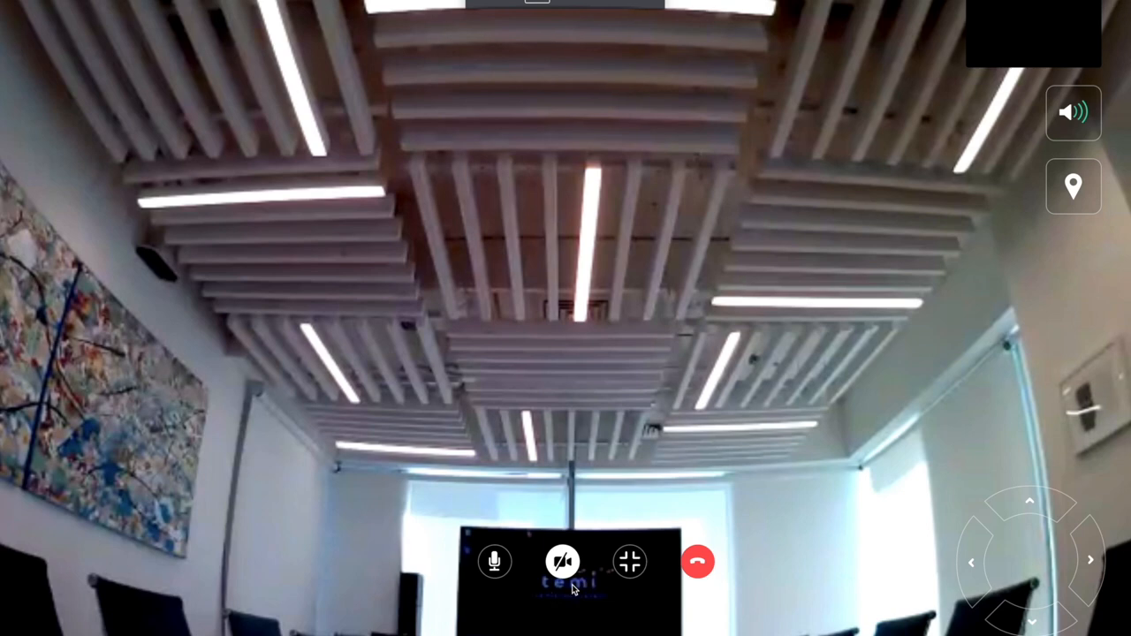
pyautogui.scroll(-5, 574, 589)
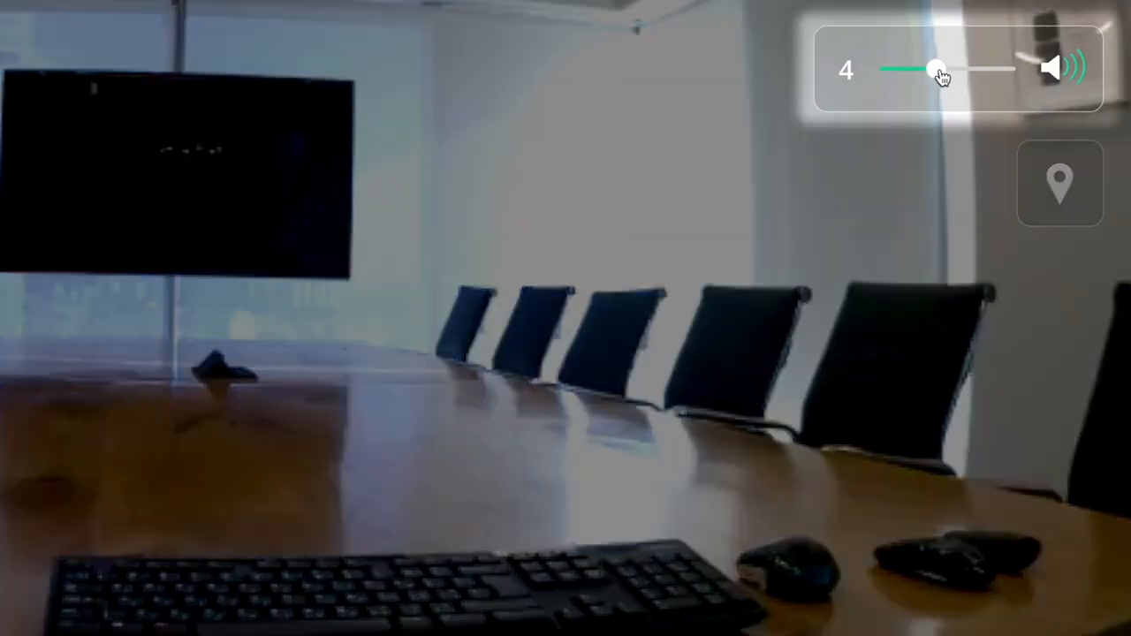
pyautogui.moveTo(952, 78); pyautogui.dragTo(960, 76)
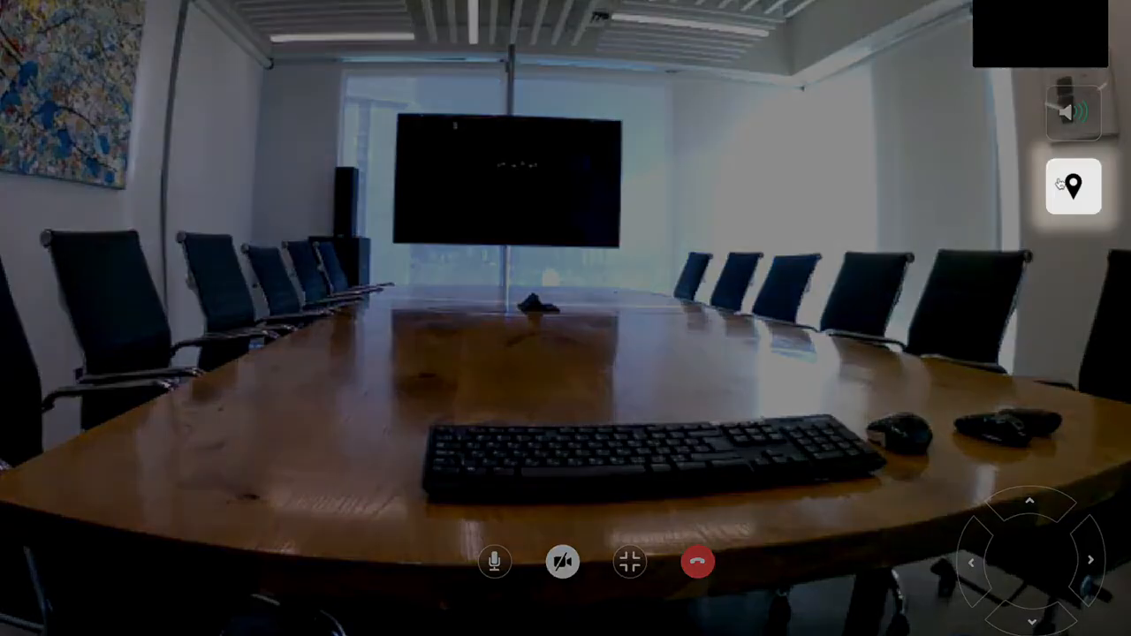
pyautogui.click(1061, 184)
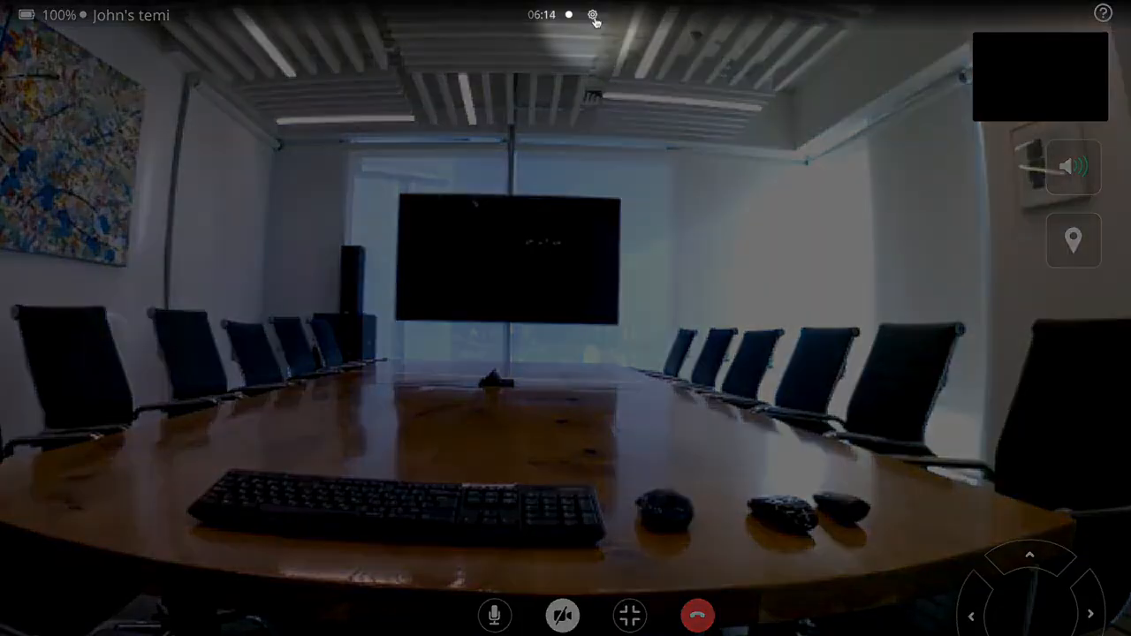
# Review the call settings, keeping the default microphone and checking the video send resolutions.
pyautogui.click(593, 16)
pyautogui.click(650, 214)
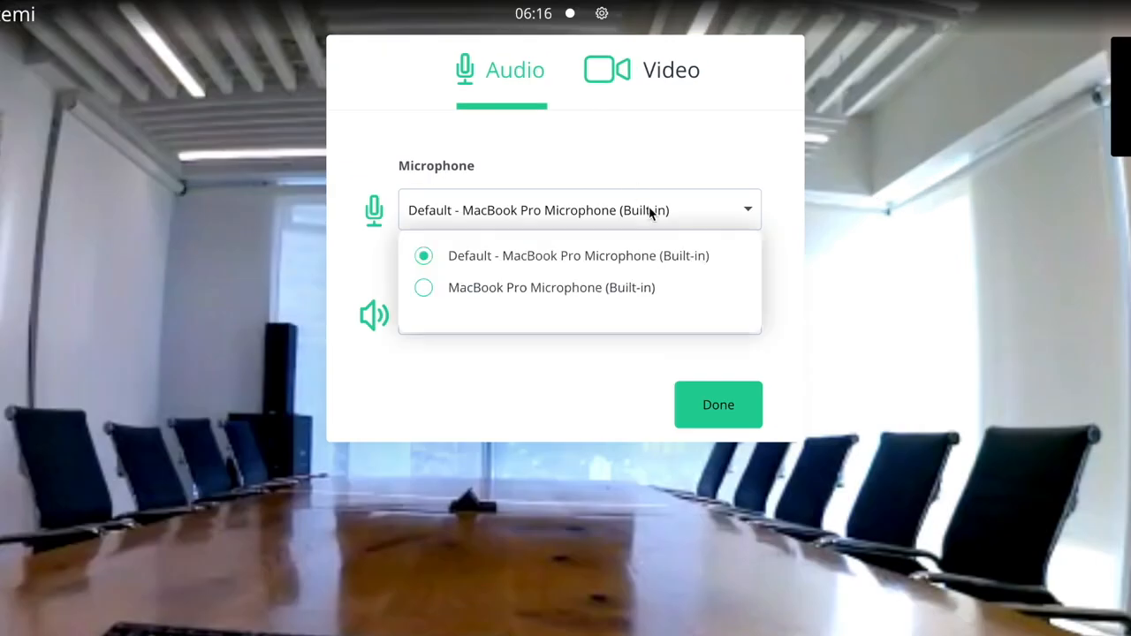
pyautogui.click(650, 213)
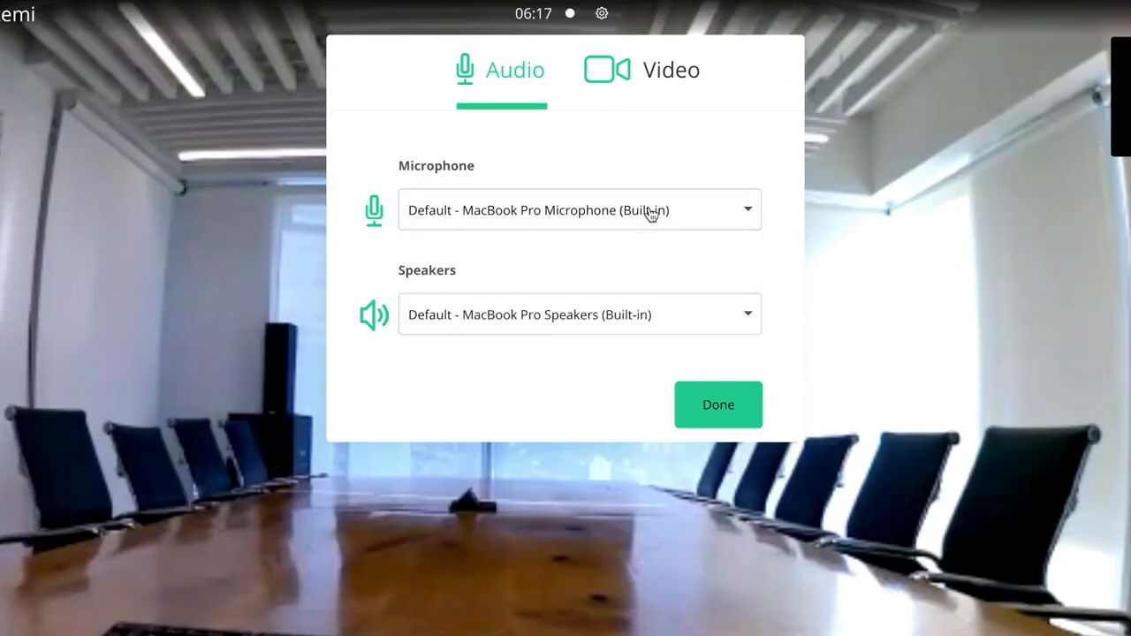
pyautogui.click(656, 86)
pyautogui.click(578, 314)
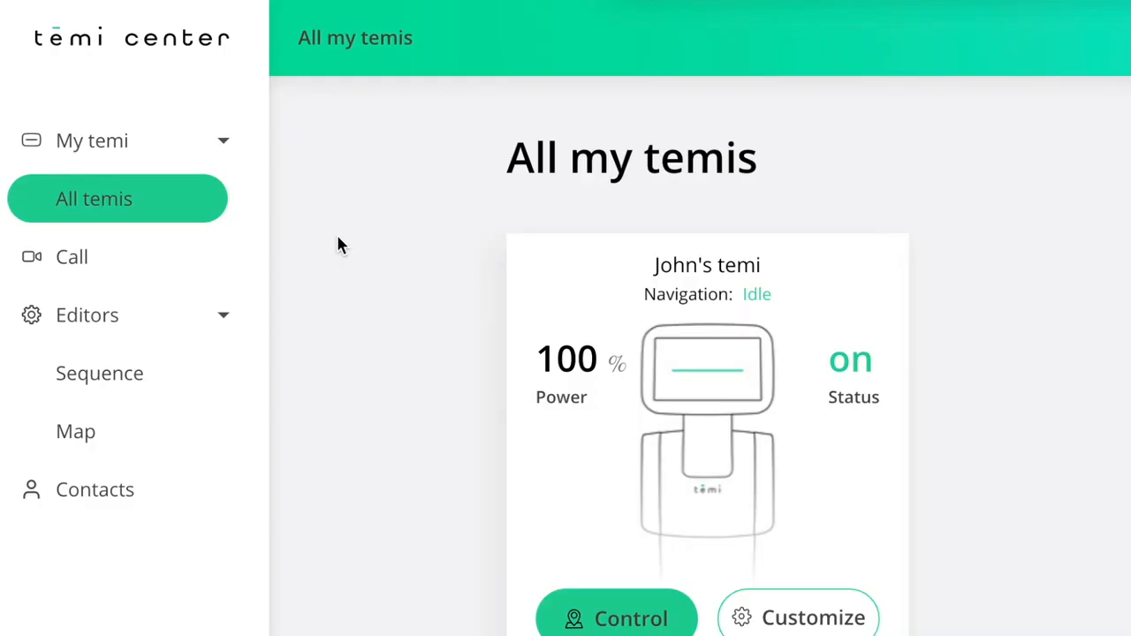
# On the Call page, select the temi in the dropdown and place a new call.
pyautogui.click(144, 268)
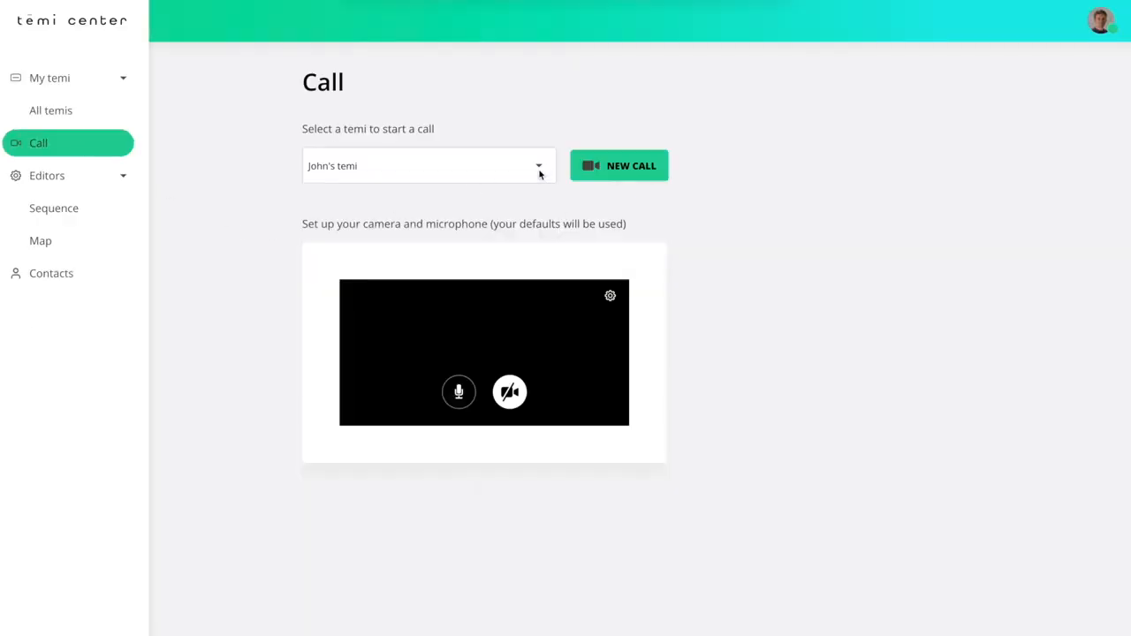
pyautogui.click(539, 170)
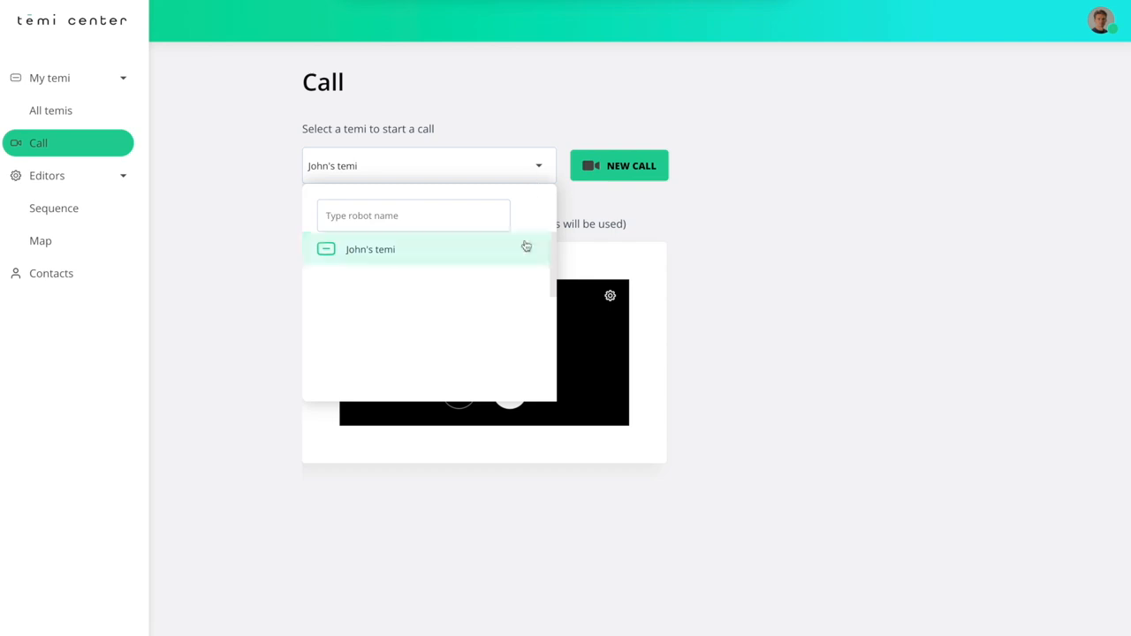
pyautogui.click(519, 252)
pyautogui.click(639, 169)
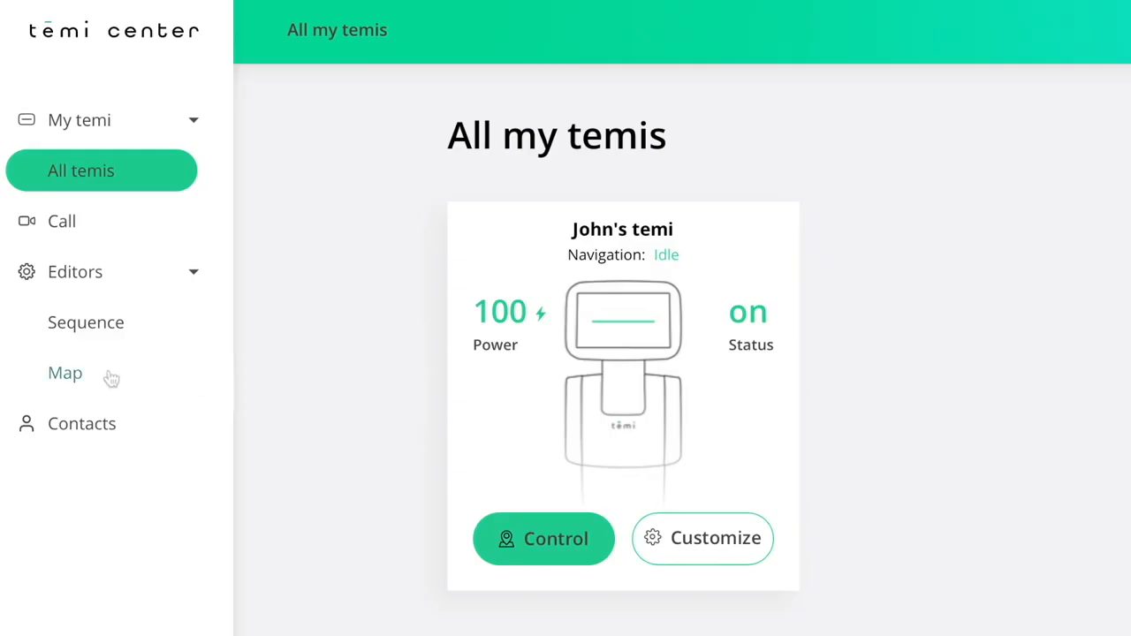
# Import the temi's office map into the Map Editor, choosing the robot as the source.
pyautogui.click(111, 377)
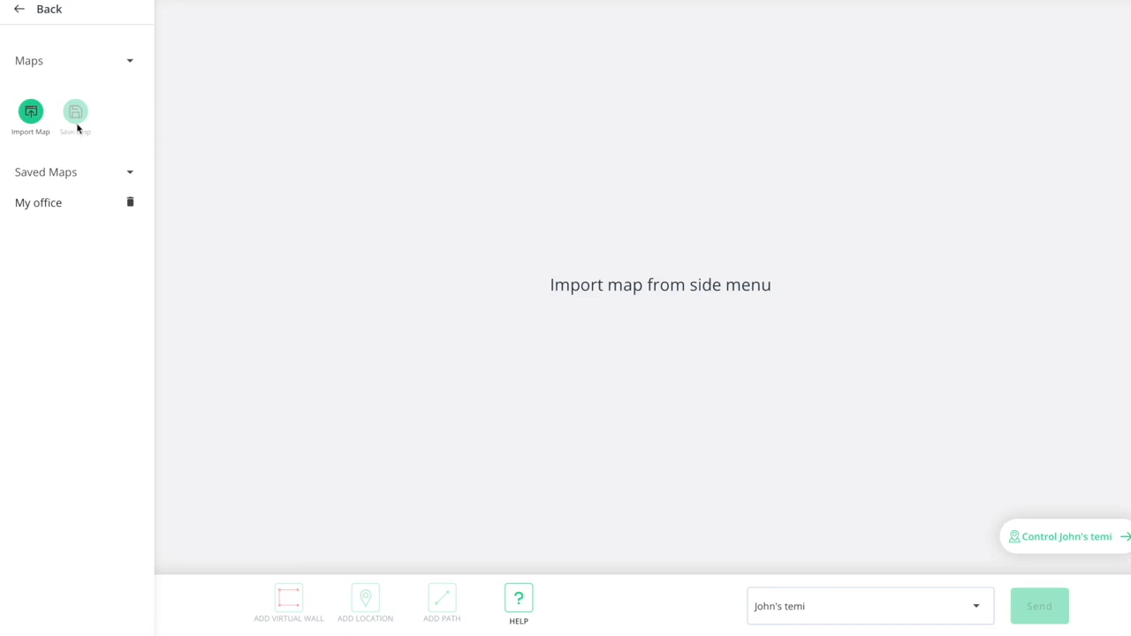
pyautogui.click(33, 114)
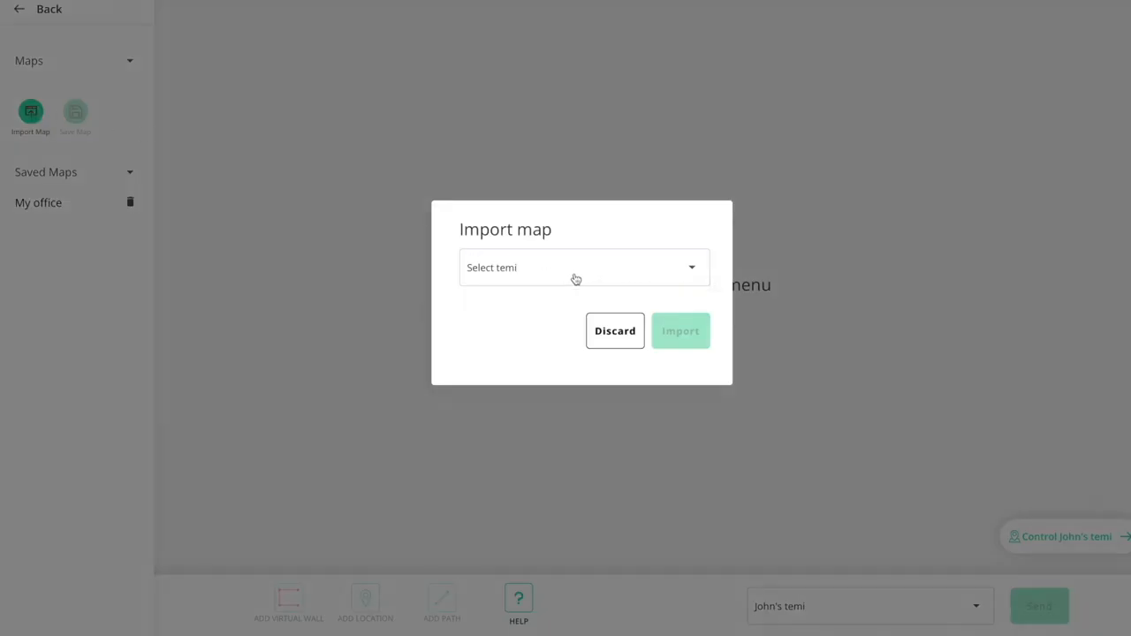
pyautogui.click(576, 279)
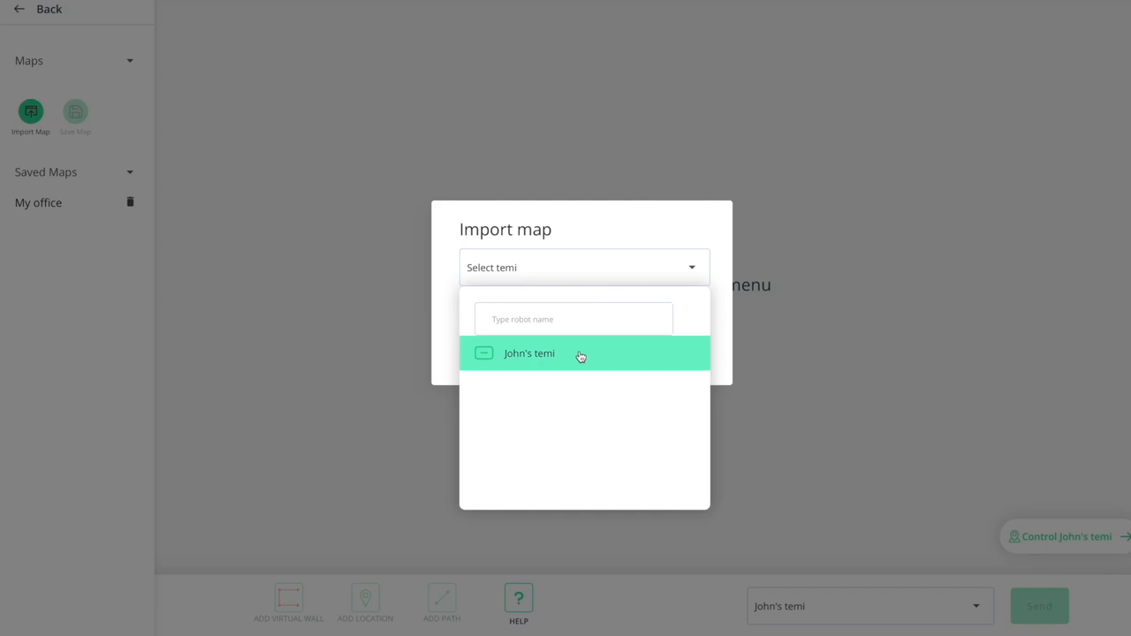
pyautogui.click(580, 354)
pyautogui.click(667, 345)
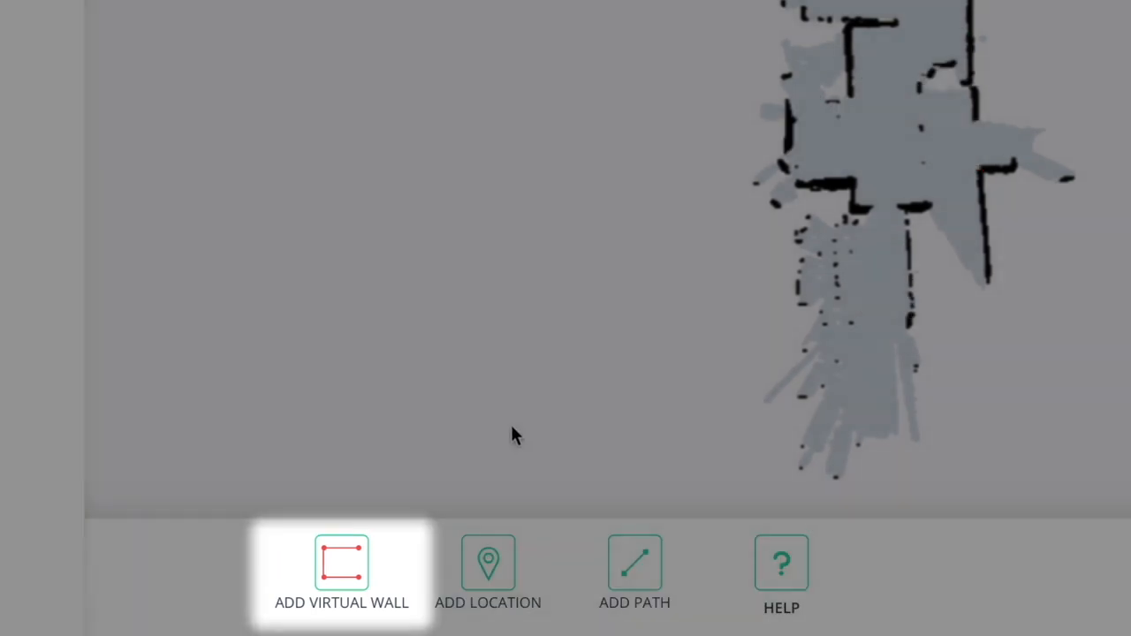
# Draw a three-point virtual wall across the doorway near the top of the office map.
pyautogui.click(358, 564)
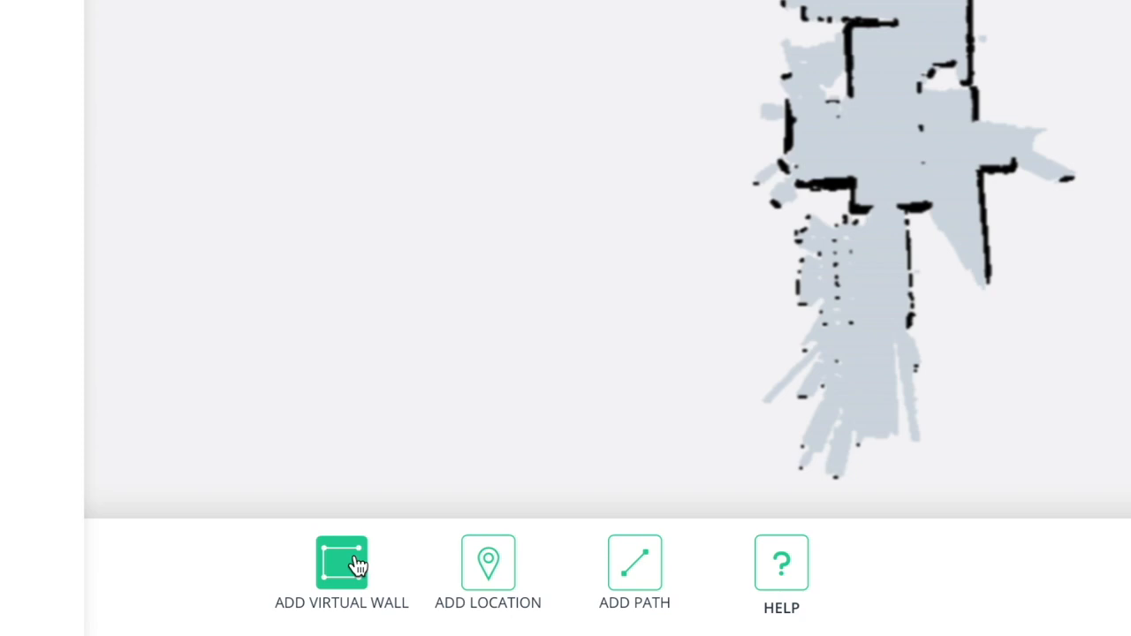
pyautogui.click(358, 564)
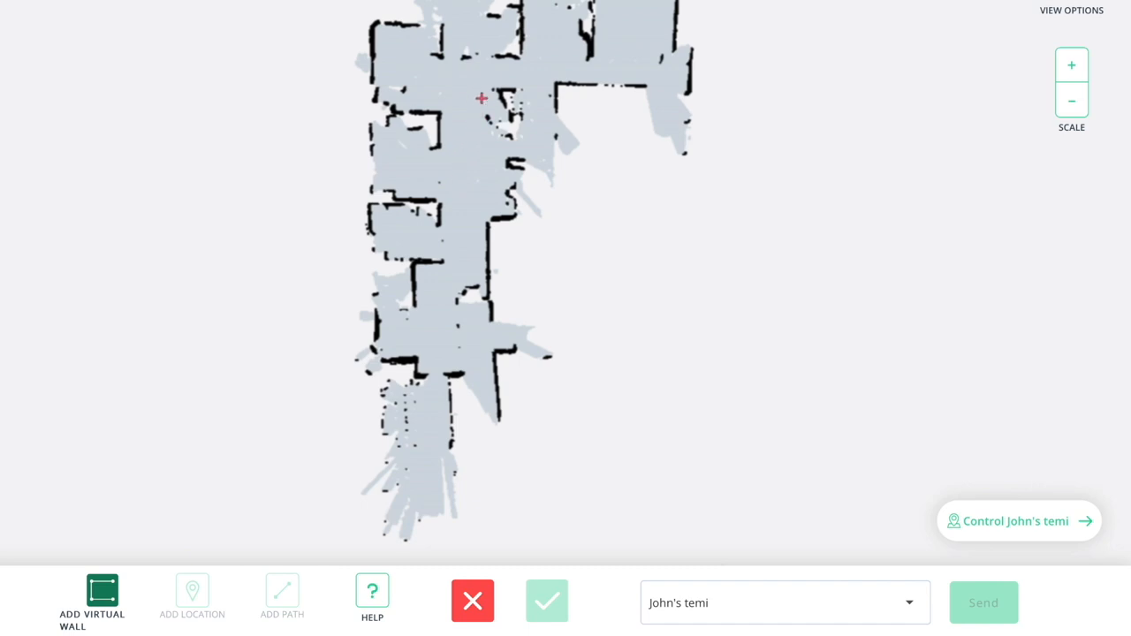
pyautogui.click(497, 59)
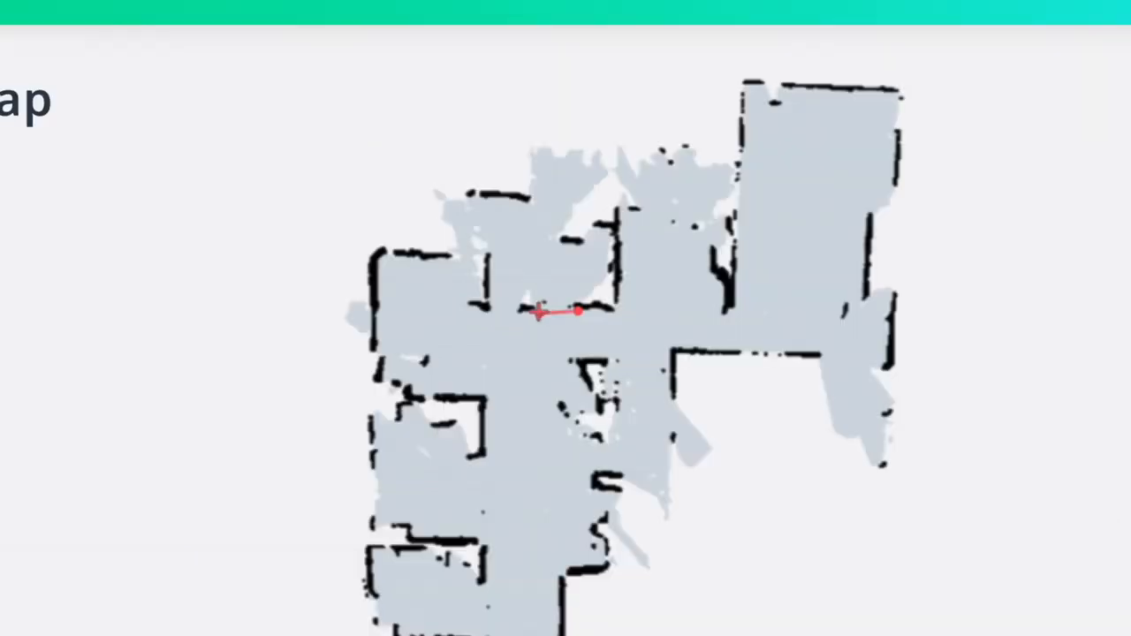
pyautogui.click(539, 312)
pyautogui.click(491, 318)
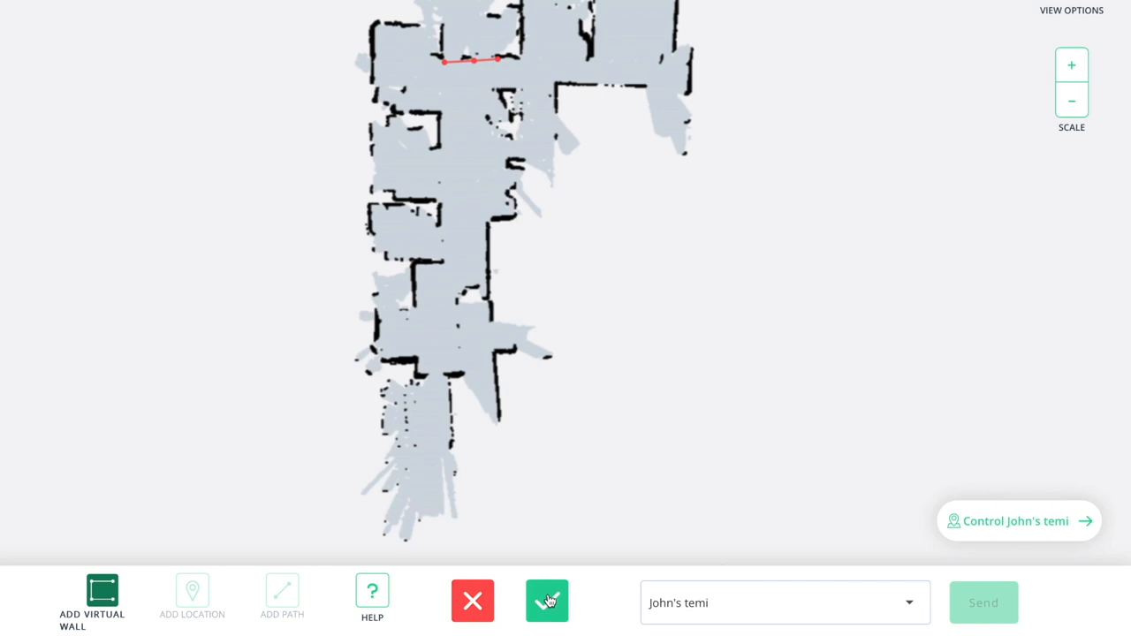
pyautogui.click(548, 600)
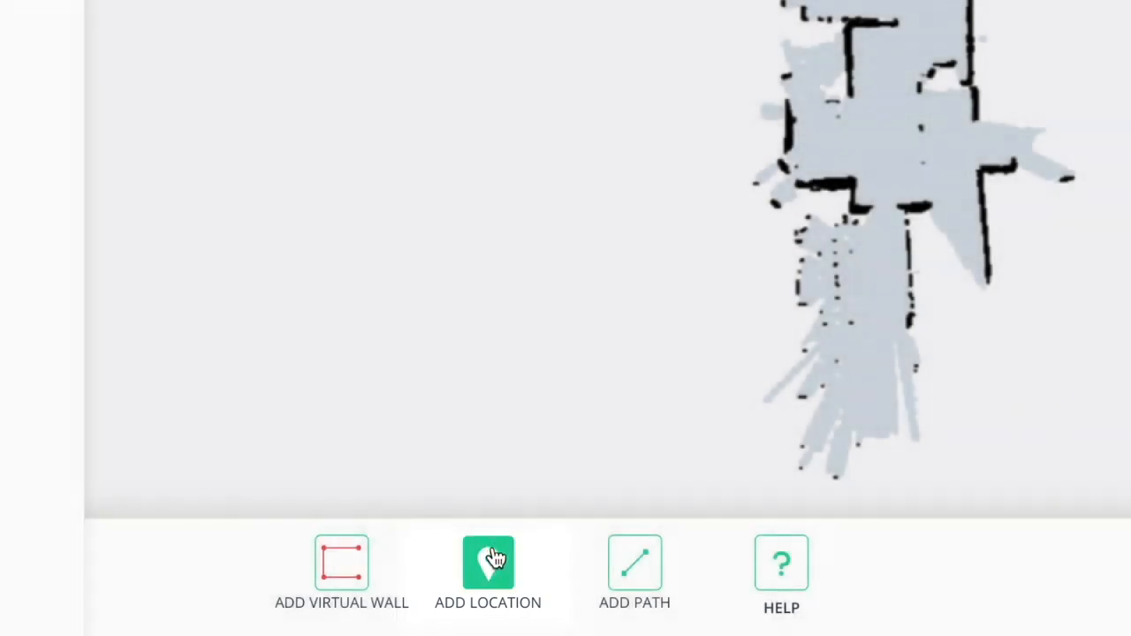
# Add a map location named Lounge facing right with a 50° tilt angle.
pyautogui.click(495, 558)
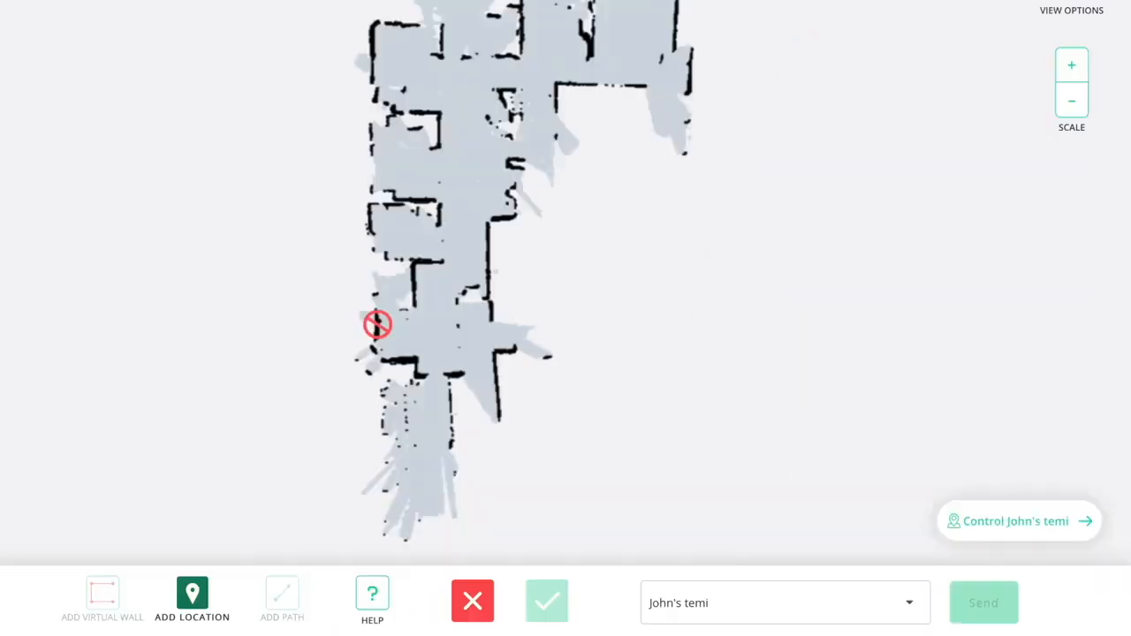
pyautogui.click(458, 80)
pyautogui.click(530, 288)
pyautogui.write('Lounge')
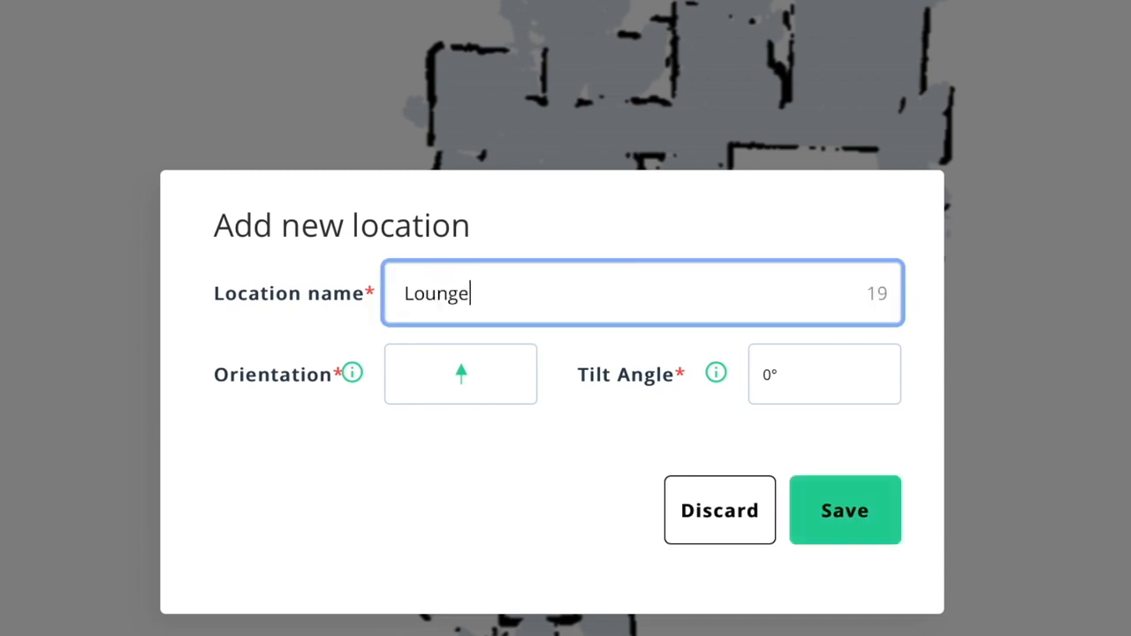
pyautogui.click(471, 379)
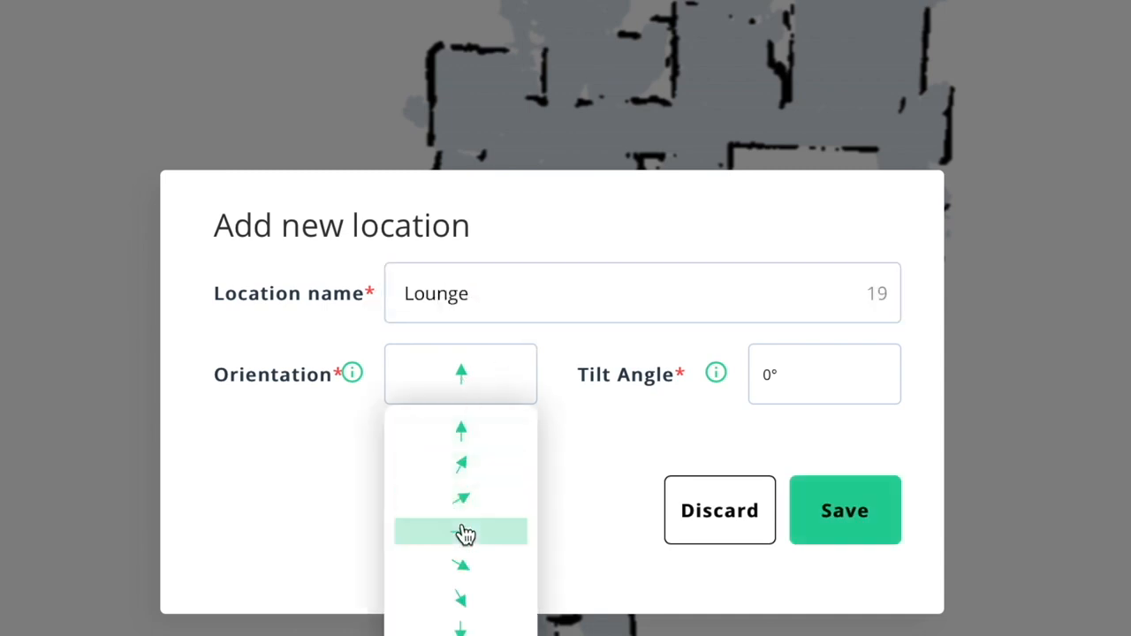
pyautogui.click(463, 531)
pyautogui.moveTo(354, 382)
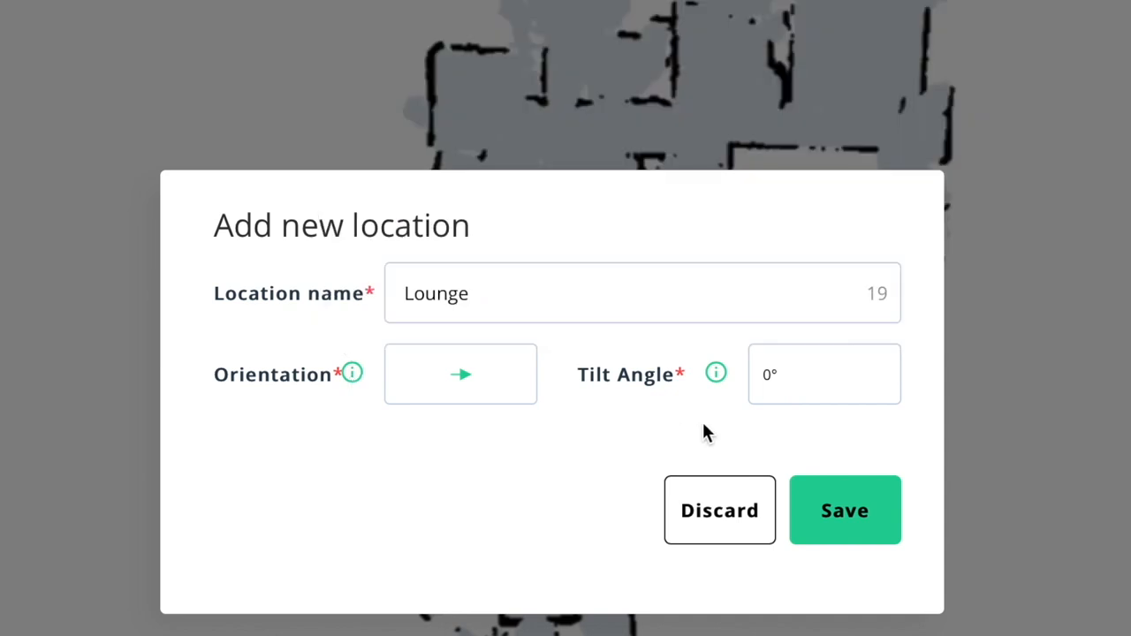
pyautogui.click(776, 380)
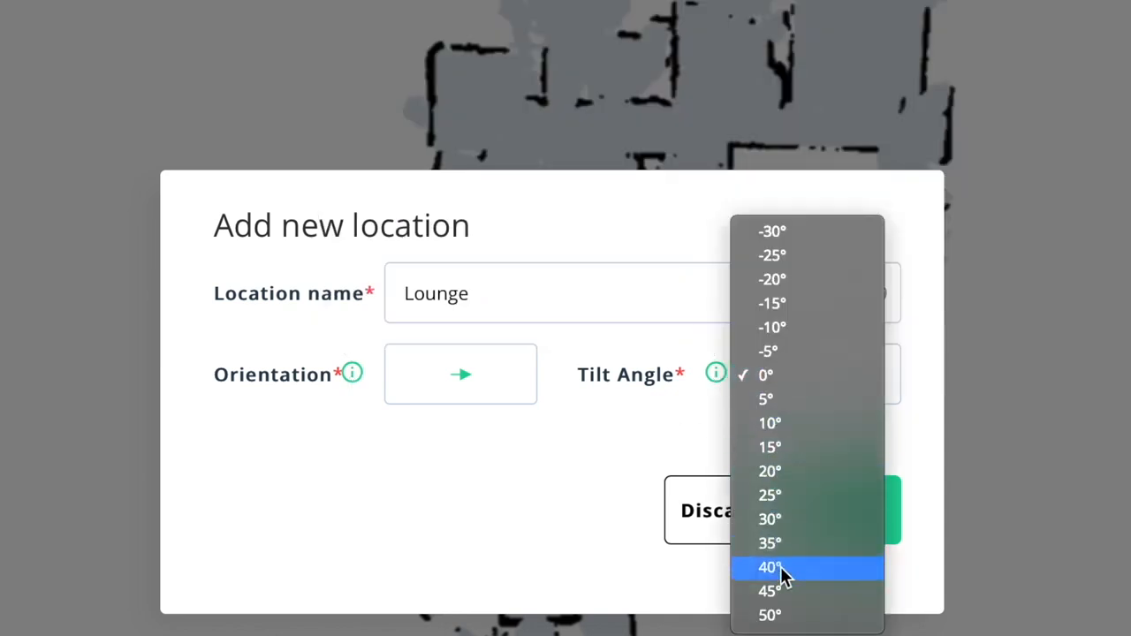
pyautogui.click(787, 613)
pyautogui.click(833, 531)
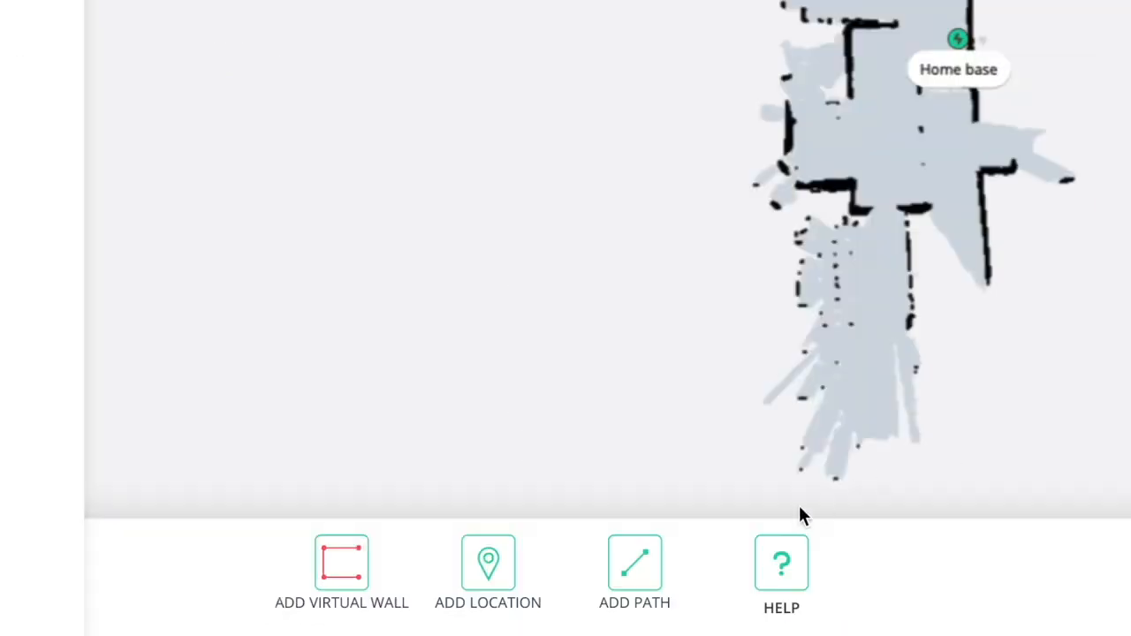
# Draw a multi-point path starting at Lounge and joining Home base.
pyautogui.click(444, 603)
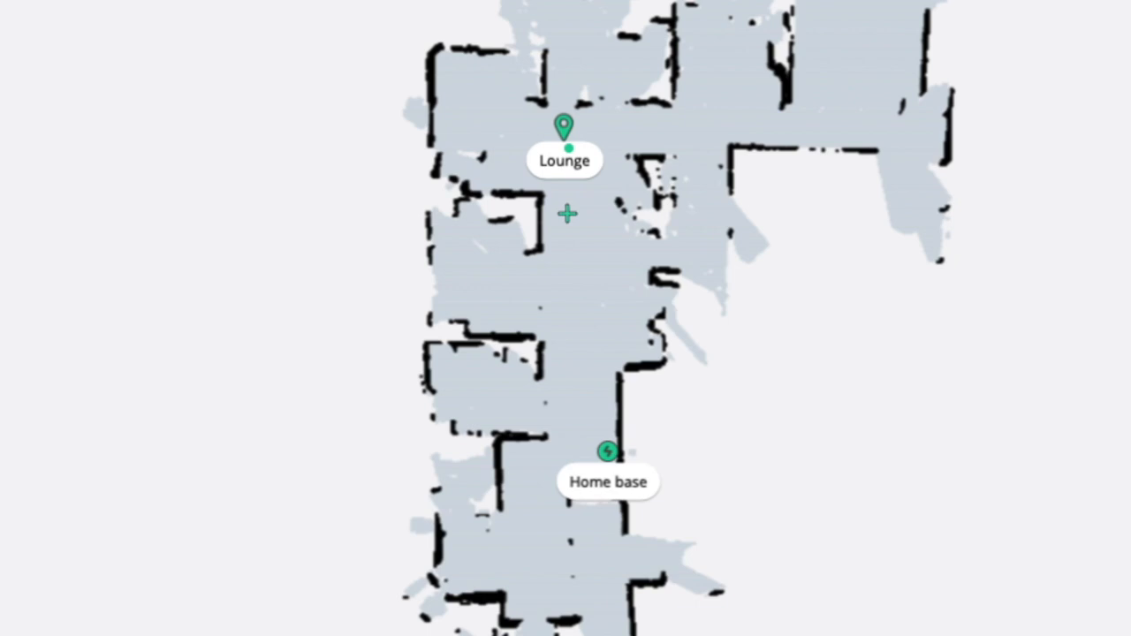
pyautogui.click(456, 125)
pyautogui.click(567, 264)
pyautogui.click(575, 315)
pyautogui.click(583, 371)
pyautogui.click(592, 406)
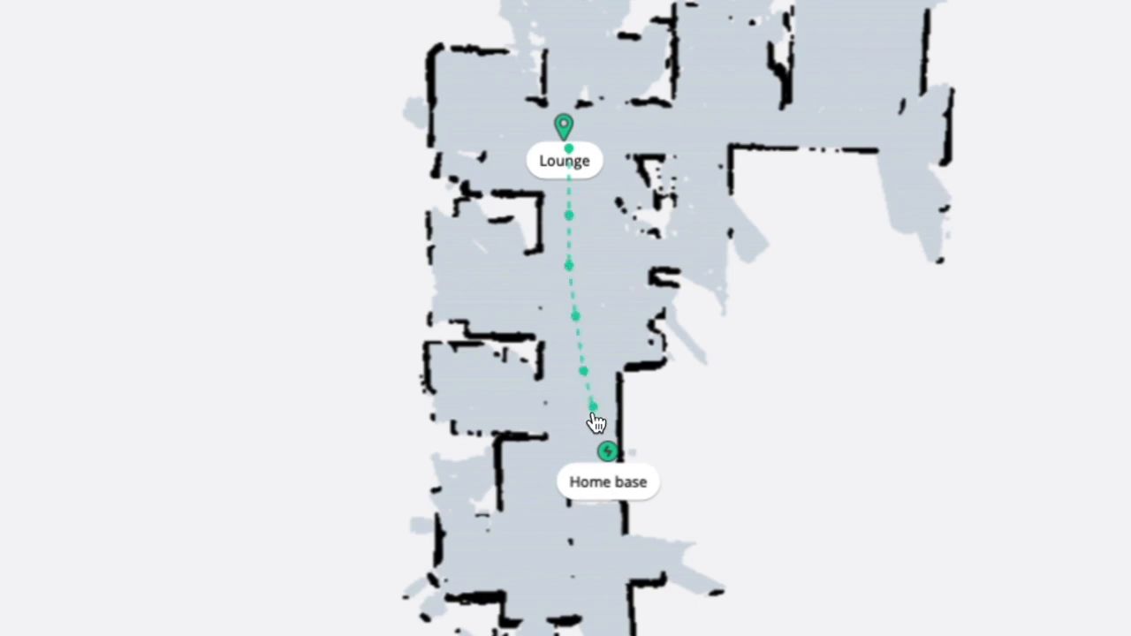
pyautogui.click(606, 451)
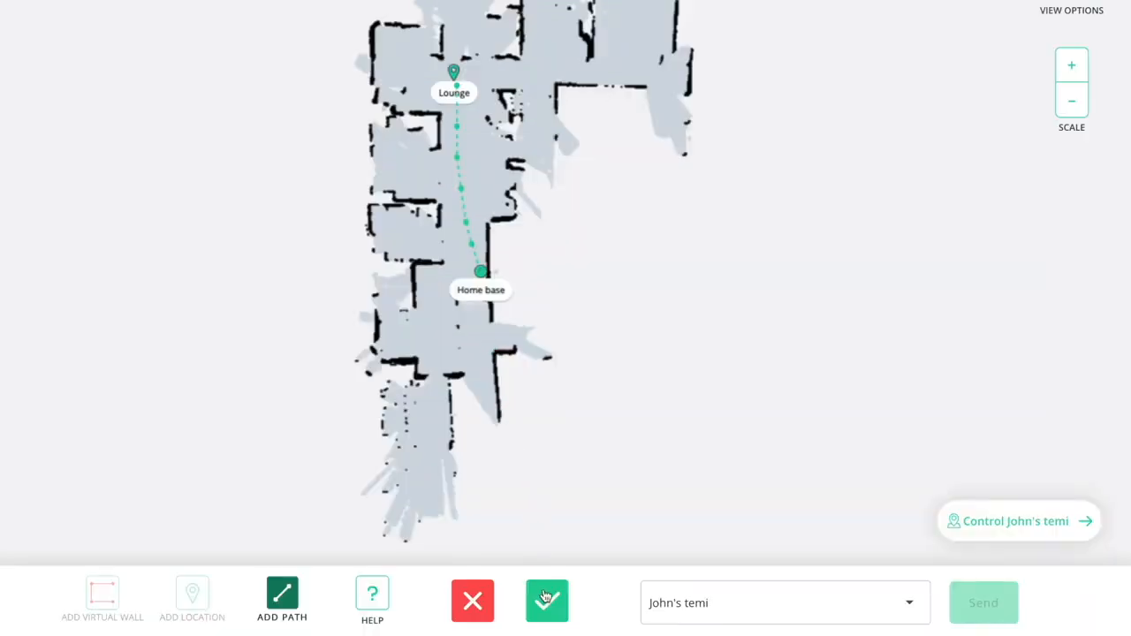
pyautogui.click(546, 599)
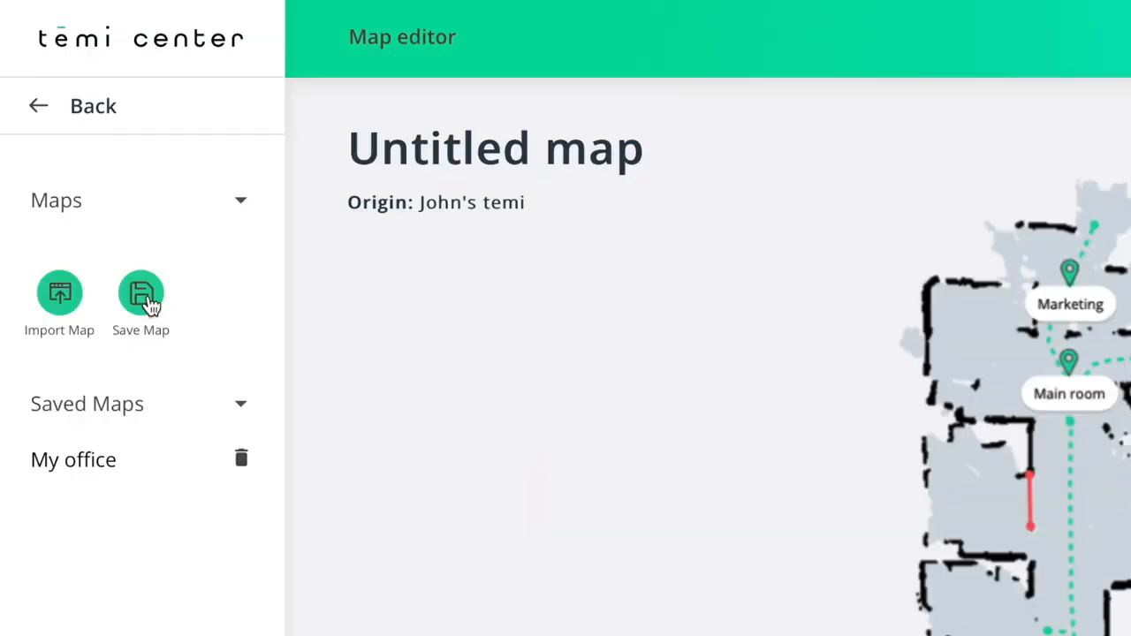
# Save the current map under the name 'My new map'.
pyautogui.click(149, 304)
pyautogui.moveTo(515, 303); pyautogui.dragTo(348, 288)
pyautogui.write('My new map')
pyautogui.click(746, 415)
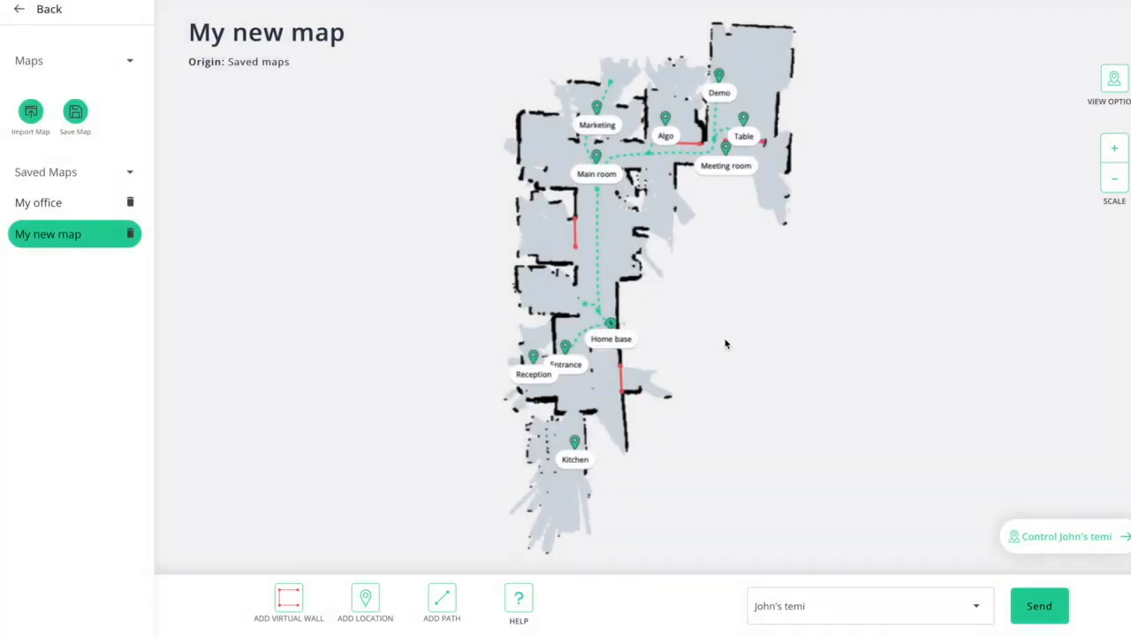
# Send the saved map to the temi robot.
pyautogui.click(978, 608)
pyautogui.click(860, 438)
pyautogui.click(1041, 607)
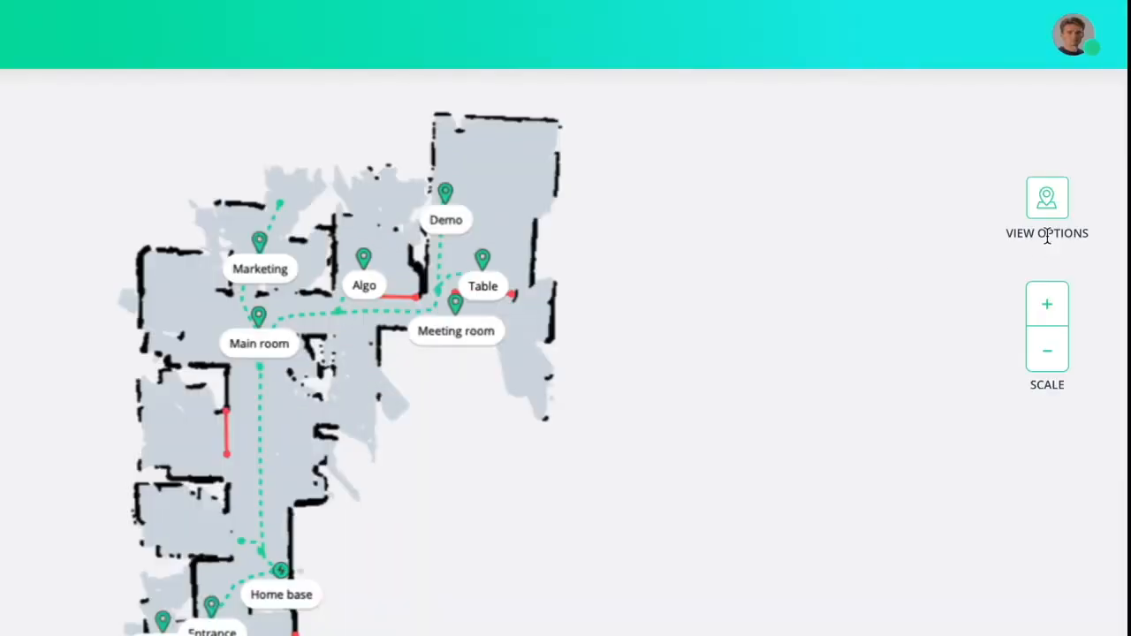
pyautogui.click(1057, 205)
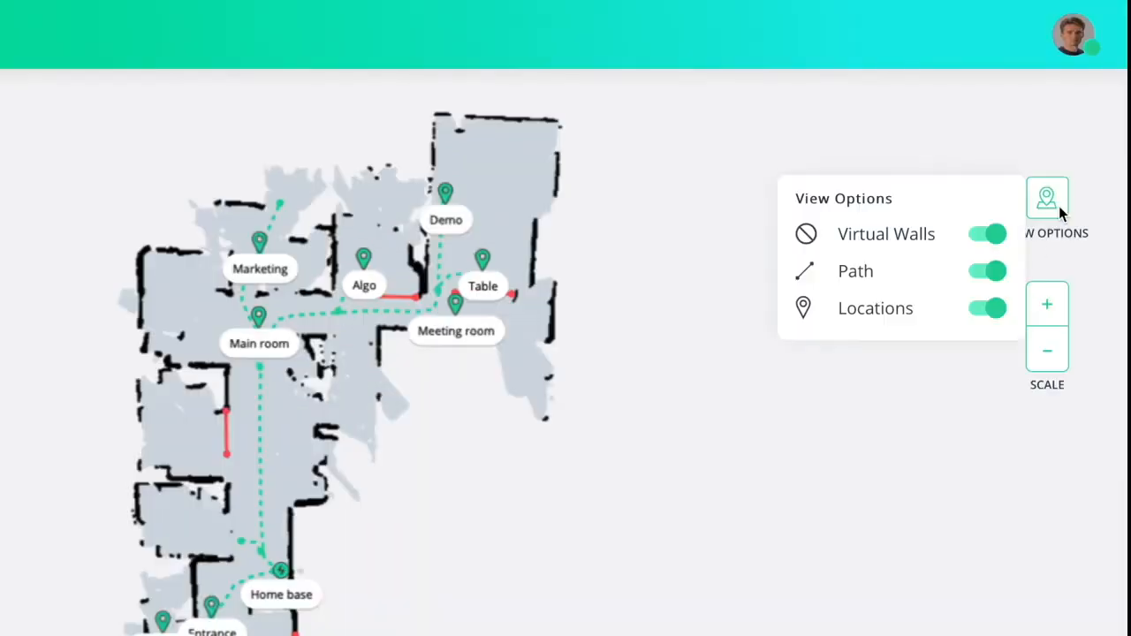
pyautogui.click(1058, 206)
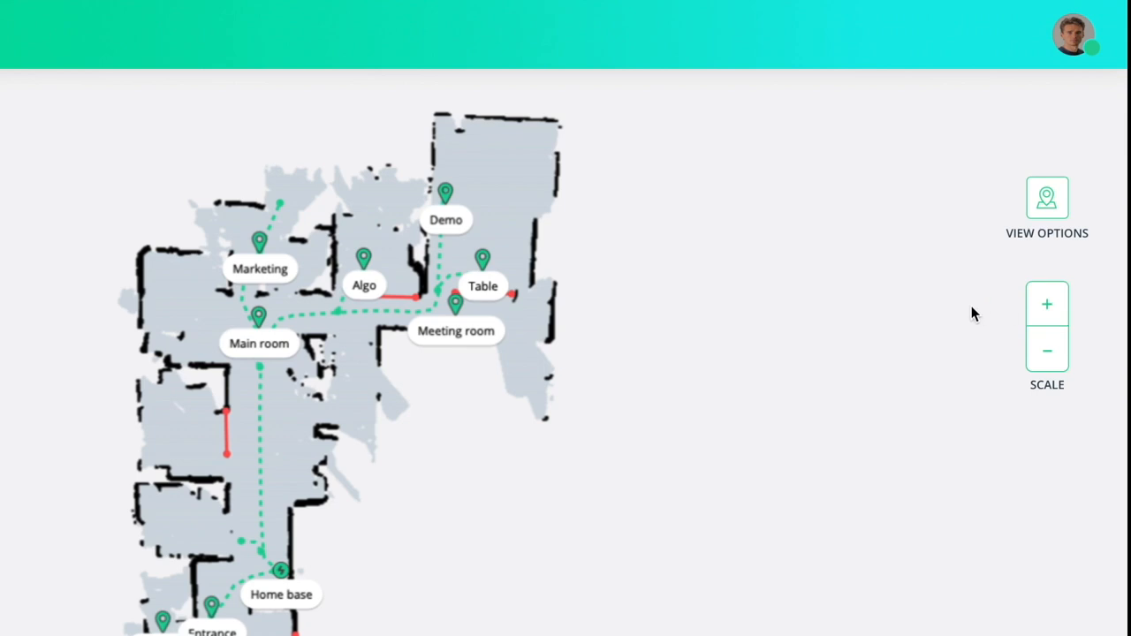
pyautogui.click(1052, 217)
pyautogui.click(987, 233)
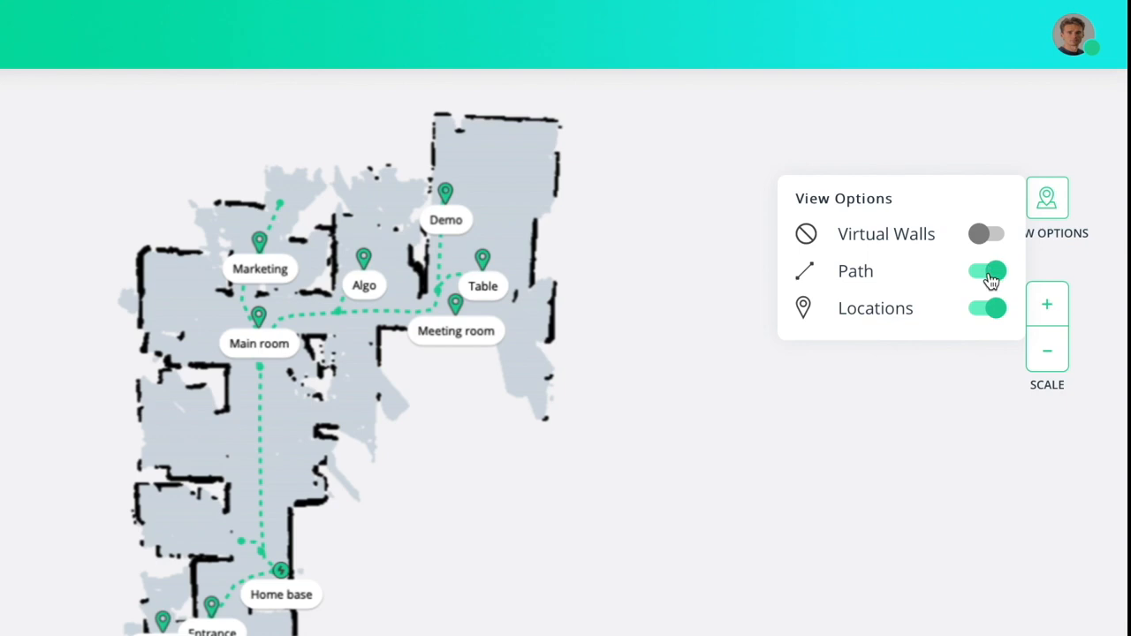
pyautogui.click(990, 272)
pyautogui.click(987, 311)
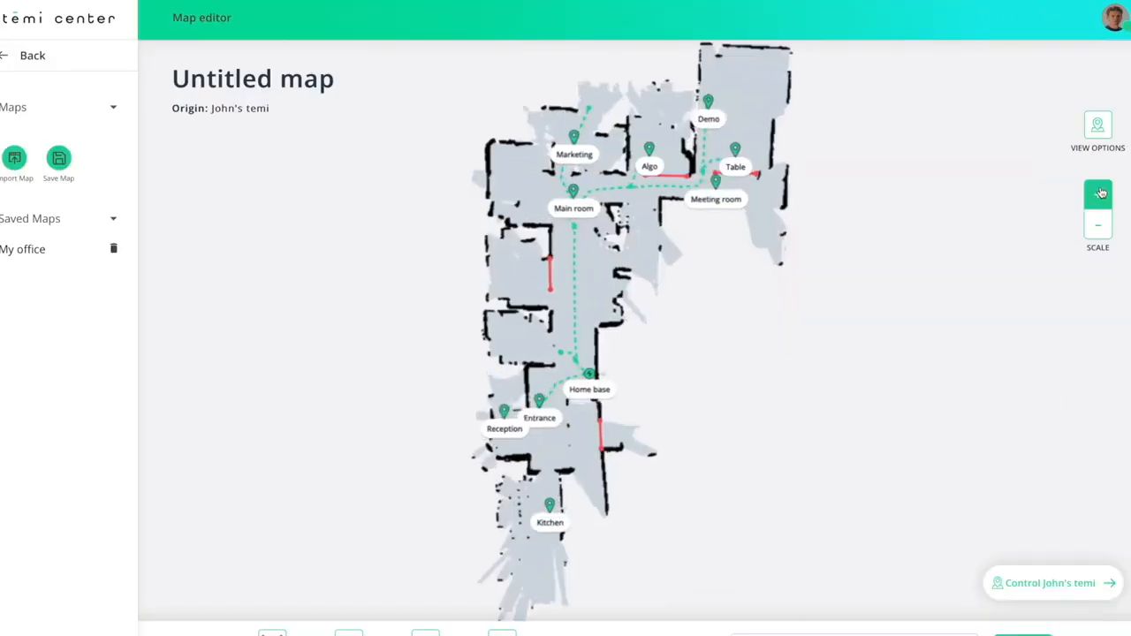
pyautogui.click(1099, 194)
pyautogui.click(1099, 194)
pyautogui.moveTo(672, 318)
pyautogui.mouseDown()
pyautogui.moveTo(659, 361)
pyautogui.moveTo(669, 306)
pyautogui.mouseUp()
pyautogui.click(1098, 227)
pyautogui.click(1098, 227)
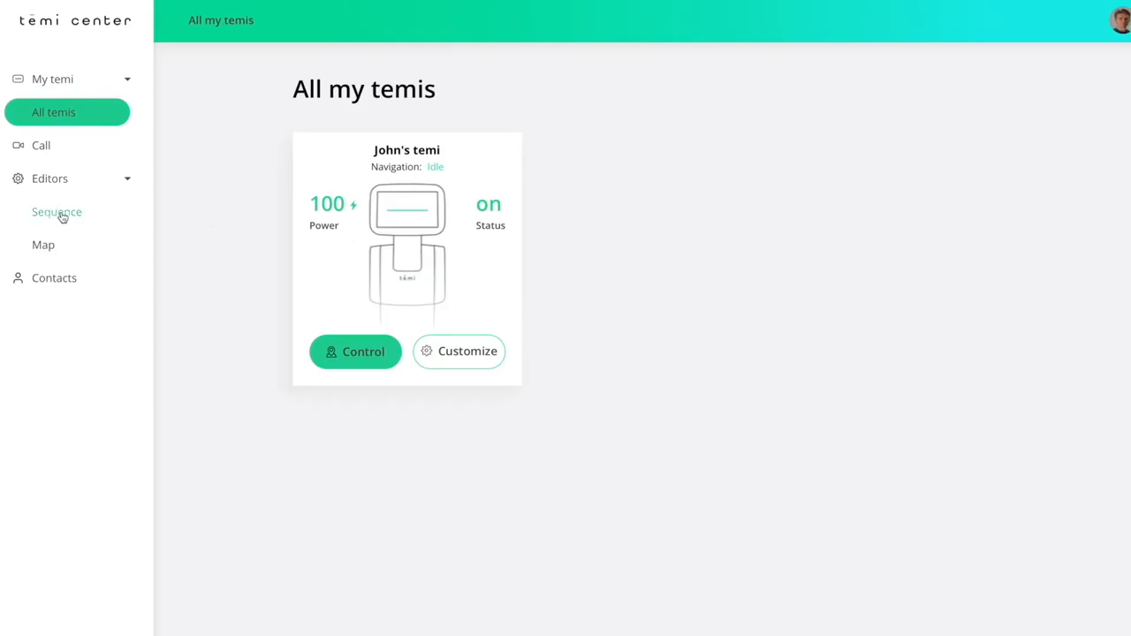
# Open the Sequence editor's list and start a blank new sequence.
pyautogui.click(62, 215)
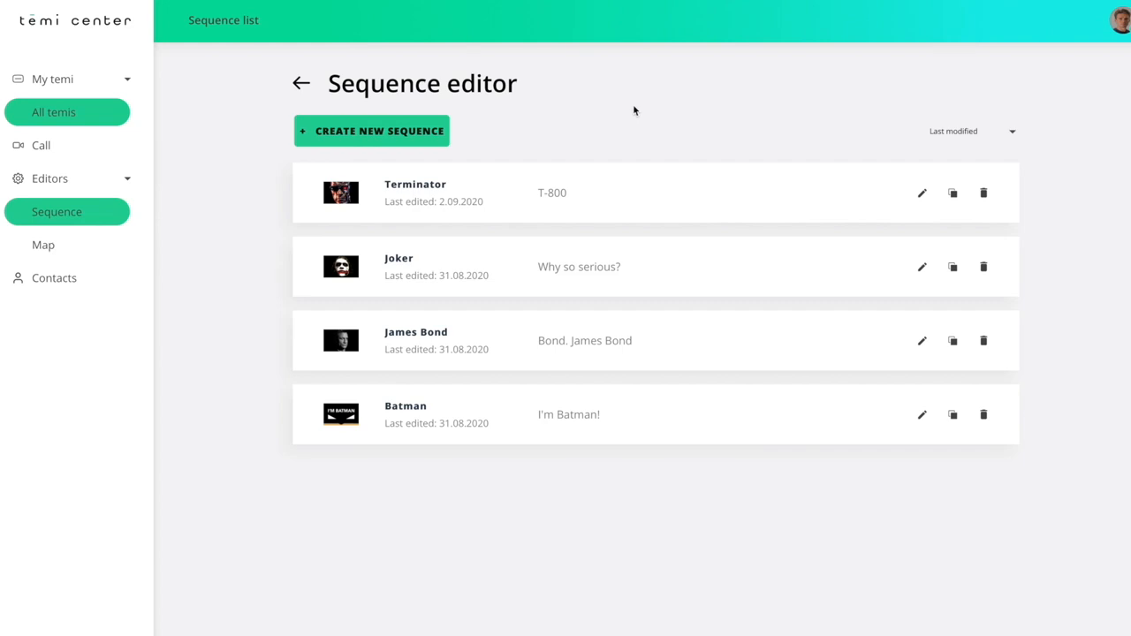
pyautogui.click(442, 137)
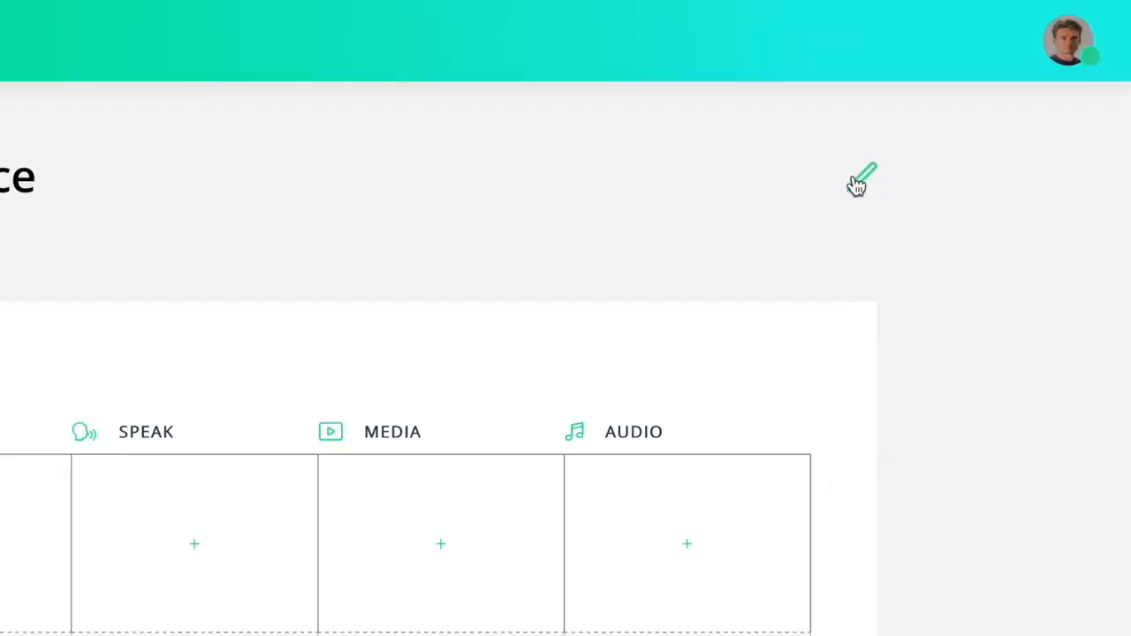
# Name the sequence 'Welcome' with description 'Welcome Sequence', upload the Welcome Wallpaper image, and save.
pyautogui.click(1011, 94)
pyautogui.write('Welcome')
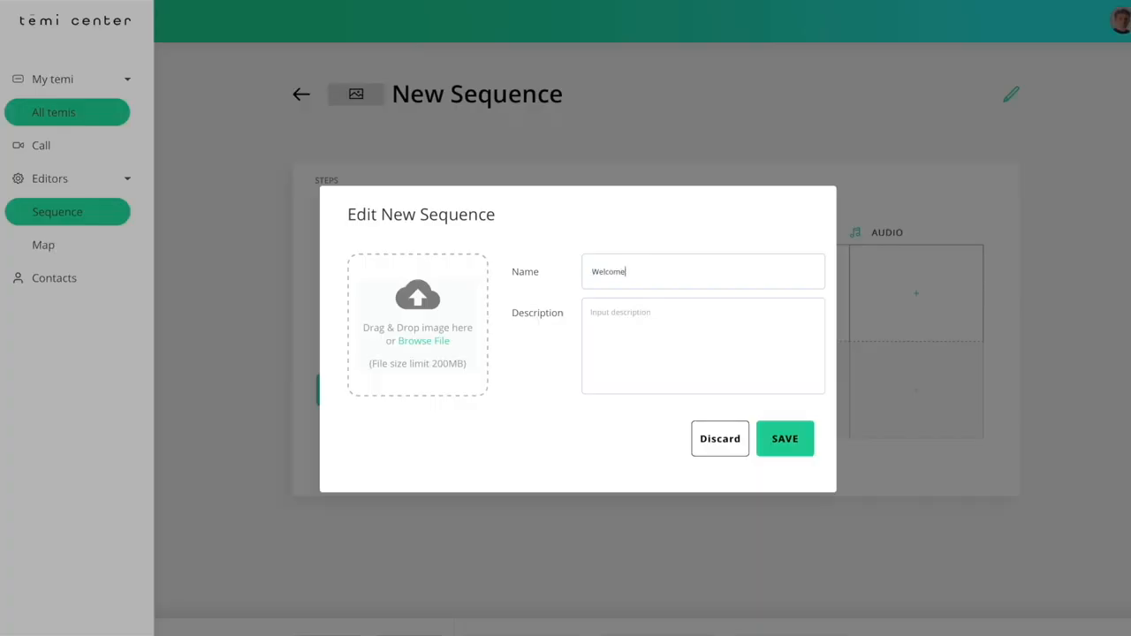
pyautogui.click(753, 327)
pyautogui.write('Welcome Sequence')
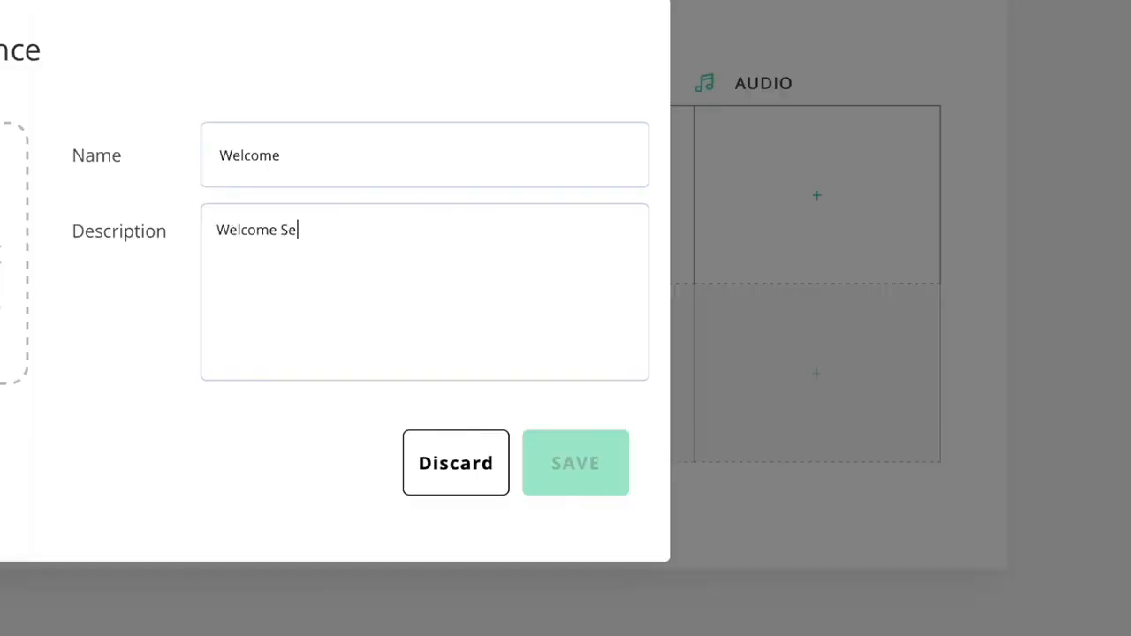
pyautogui.click(0, 288)
pyautogui.click(370, 62)
pyautogui.click(898, 335)
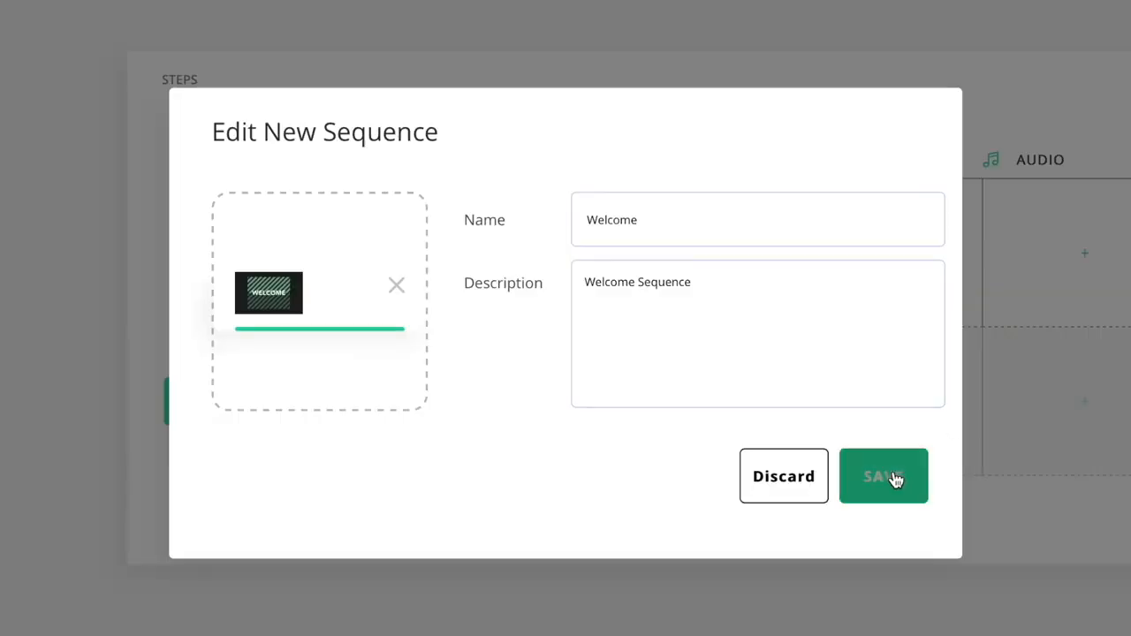
pyautogui.click(787, 440)
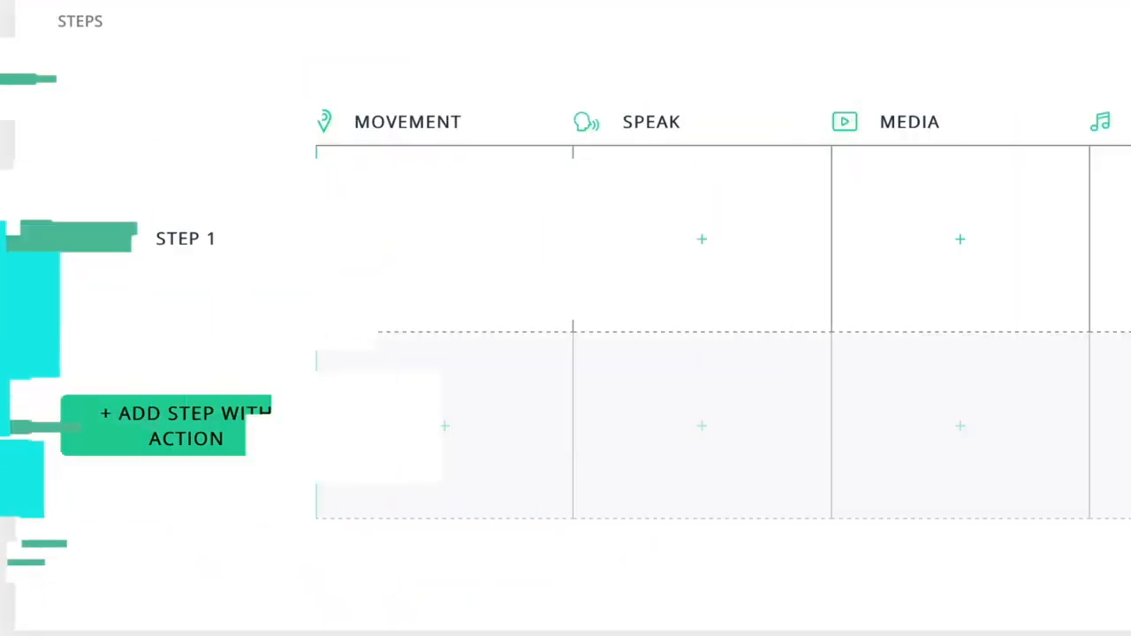
# Add a Step 1 movement action for the robot targeting the entrance location.
pyautogui.click(449, 247)
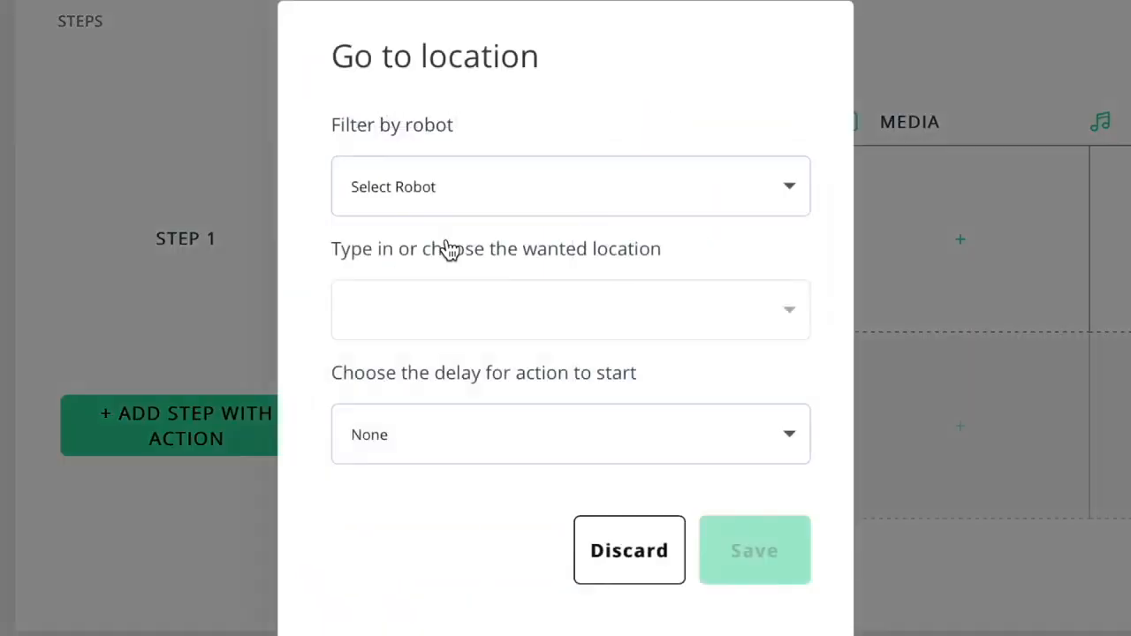
pyautogui.click(527, 202)
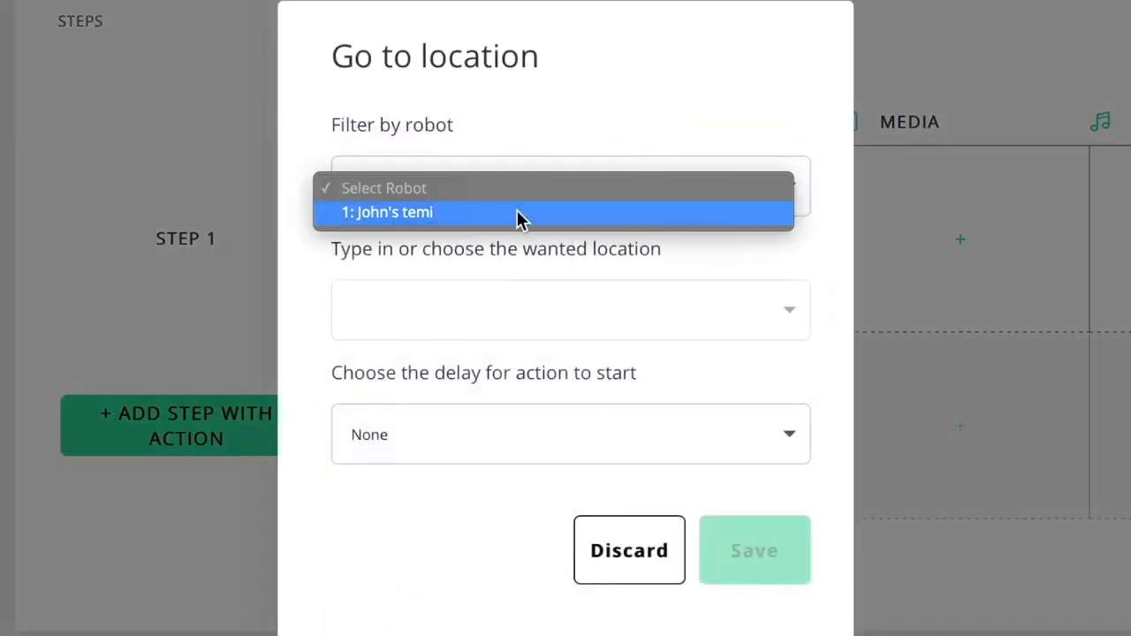
pyautogui.click(518, 219)
pyautogui.click(506, 303)
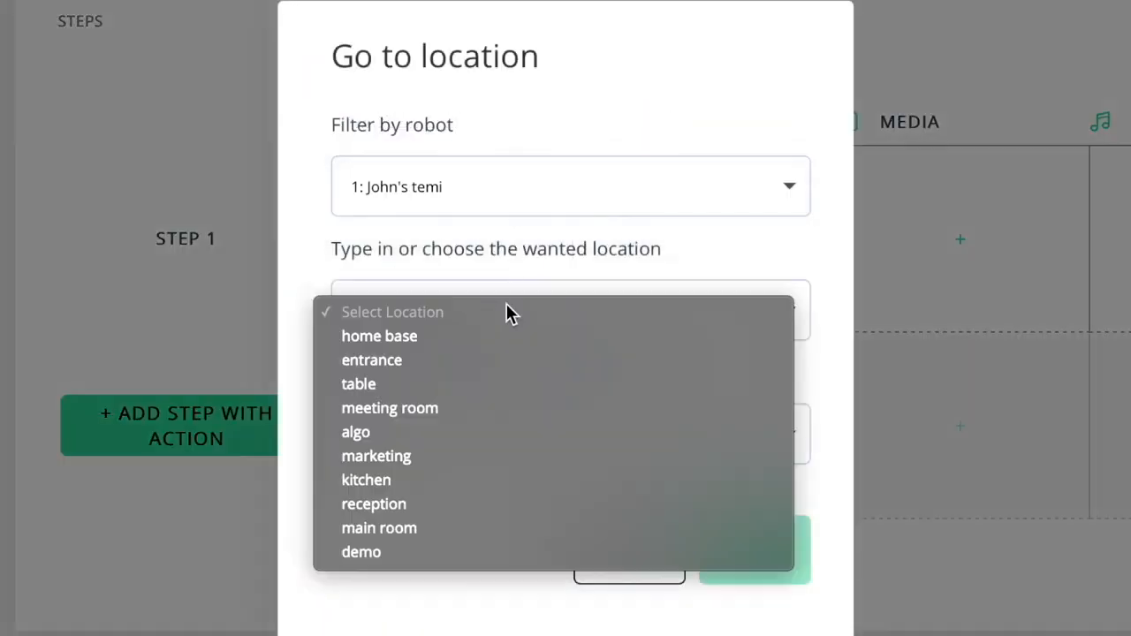
pyautogui.click(498, 358)
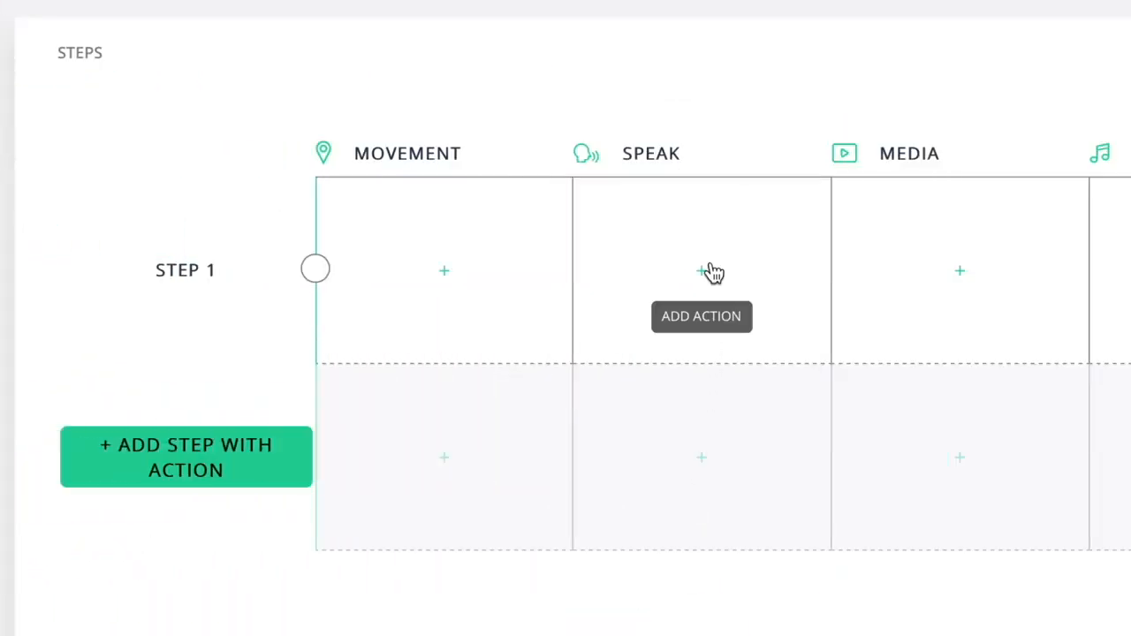
# Add a speech action saying 'Hi and welcome to my office', shown on the robot's screen.
pyautogui.click(705, 270)
pyautogui.write('Hi and ')
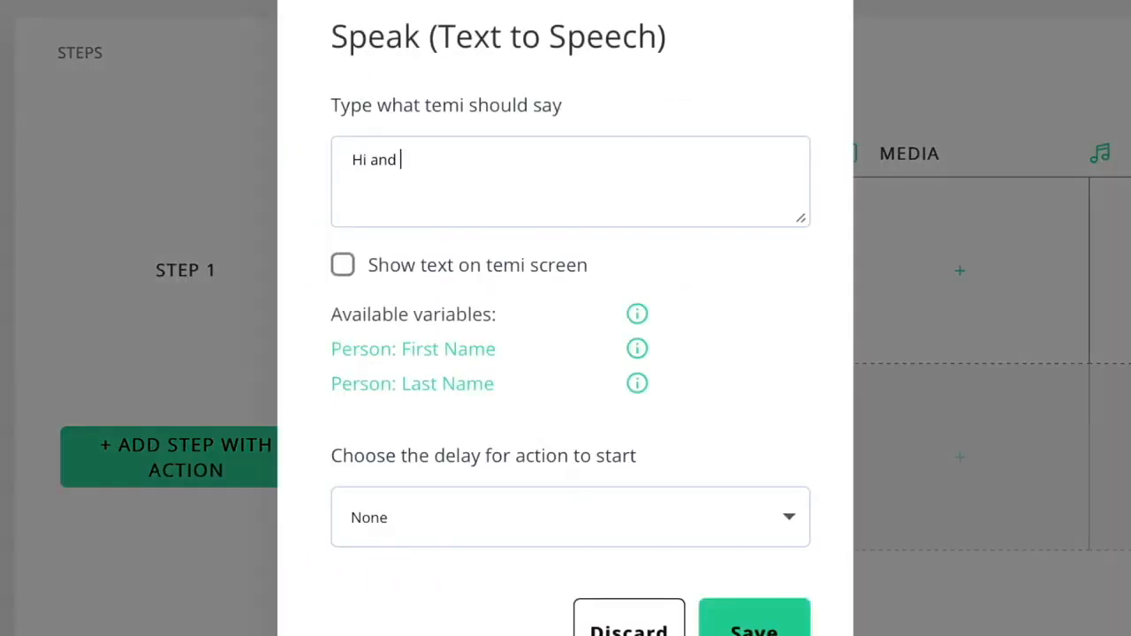
pyautogui.write('welcome to my office')
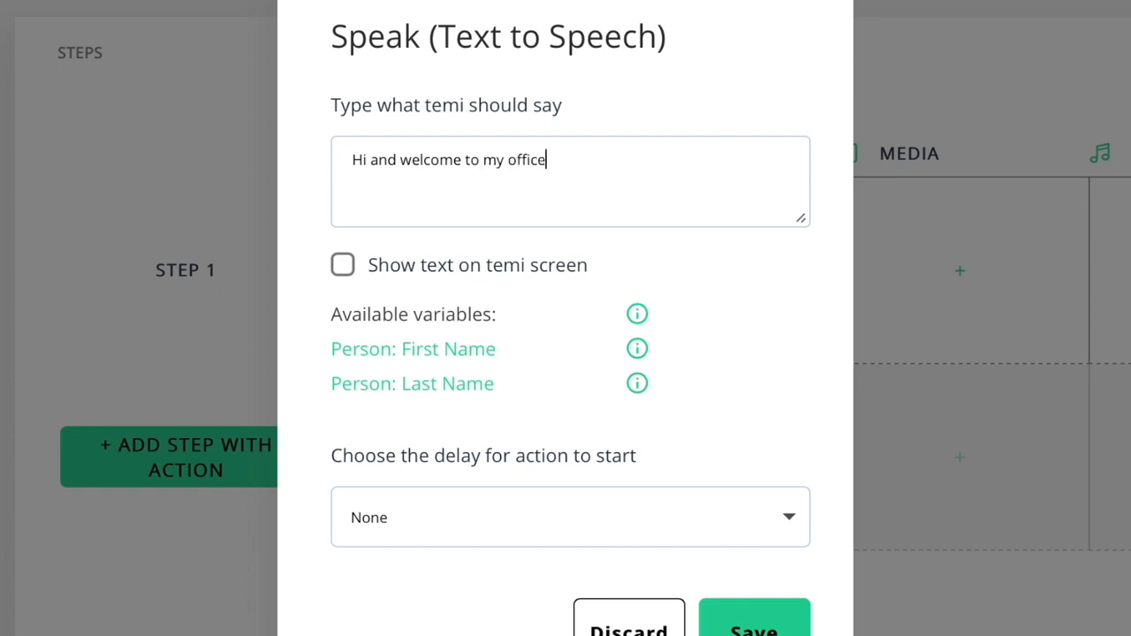
pyautogui.click(344, 273)
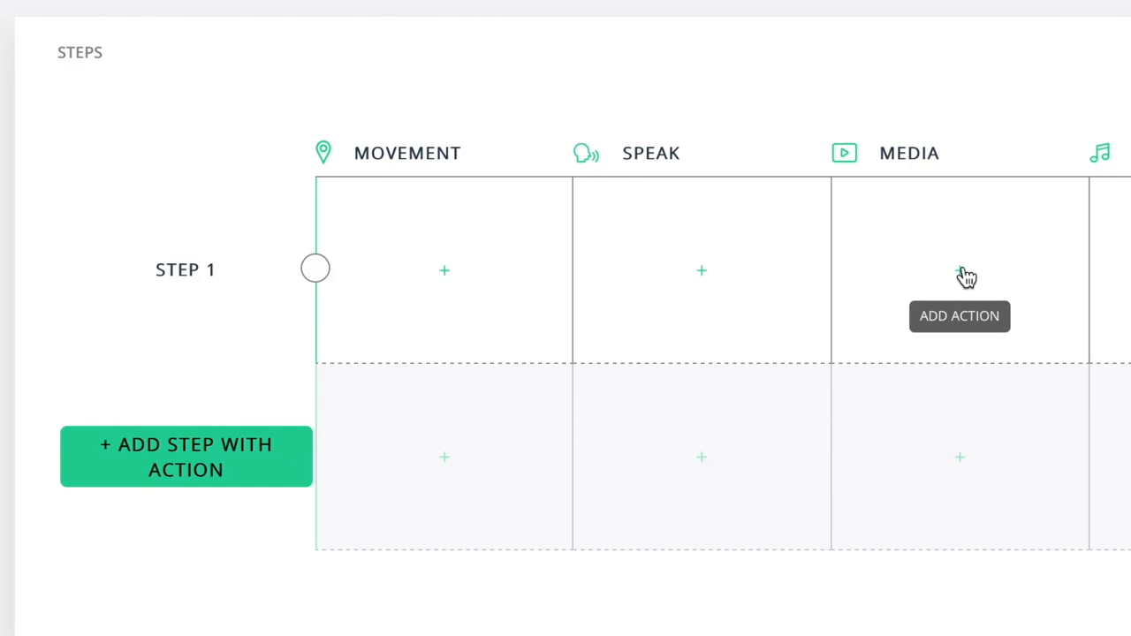
# Try a media audio action with a 5-second start delay, then close it unsaved.
pyautogui.click(963, 278)
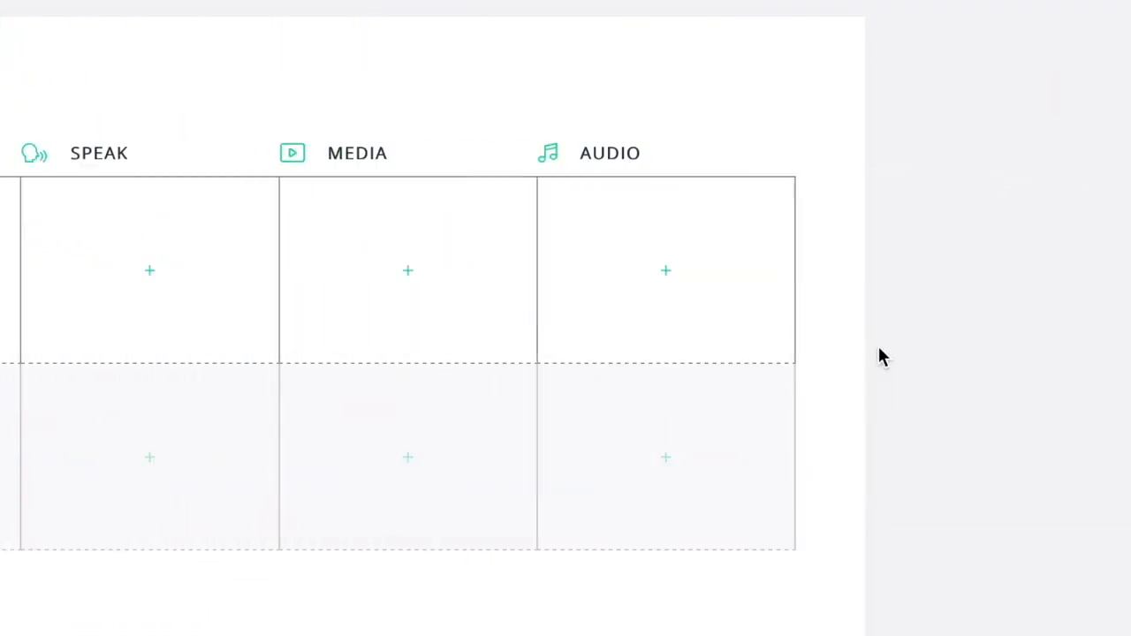
pyautogui.click(665, 273)
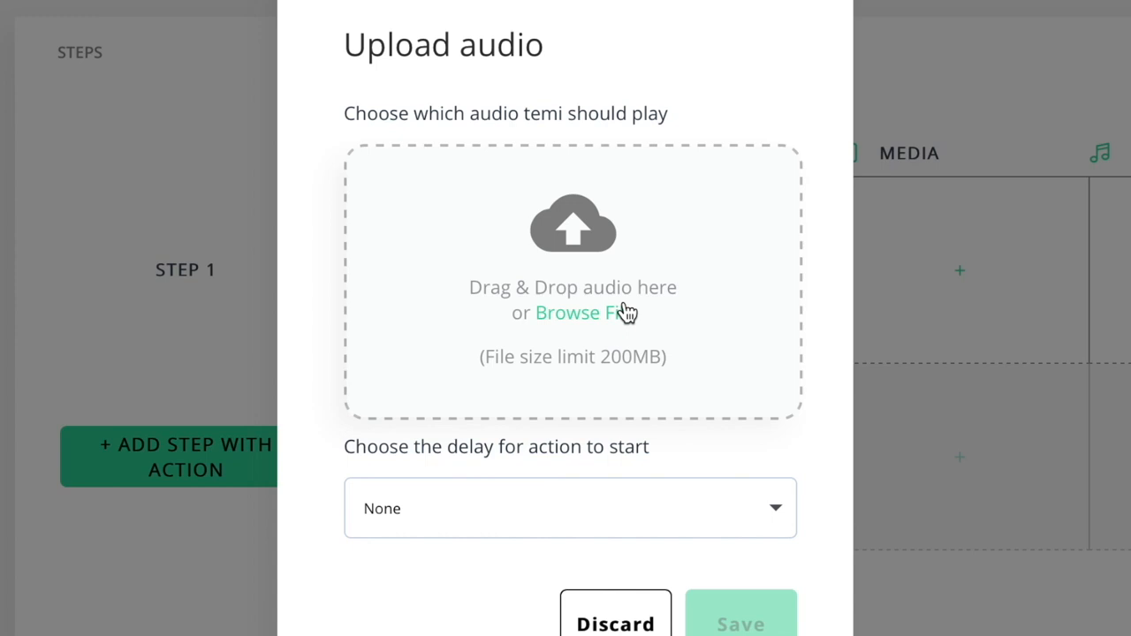
pyautogui.click(668, 299)
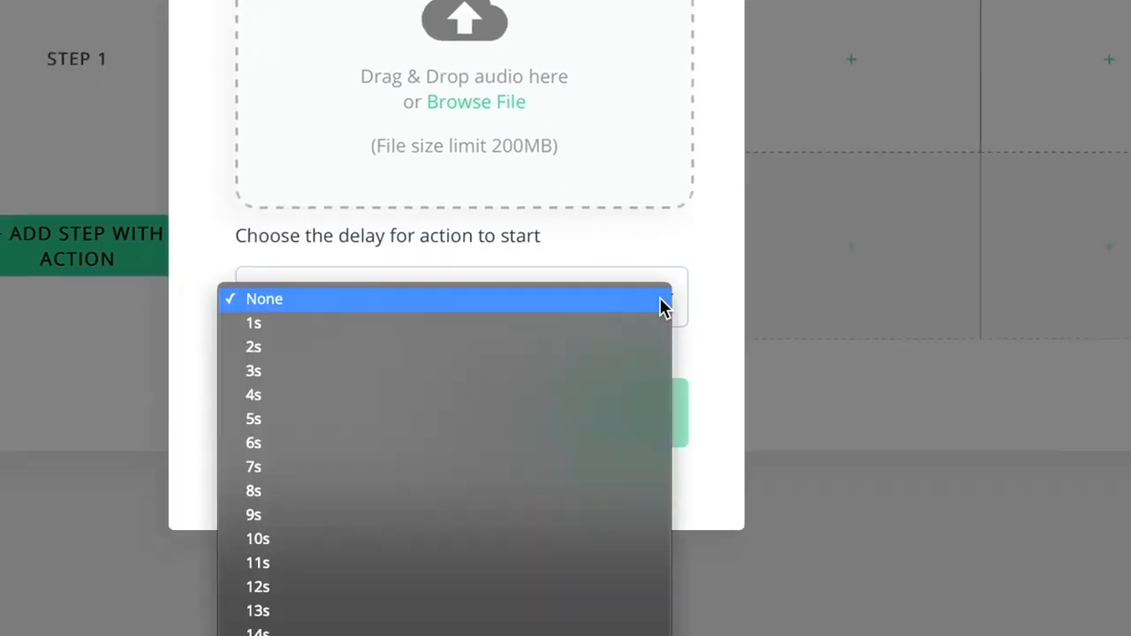
pyautogui.click(606, 421)
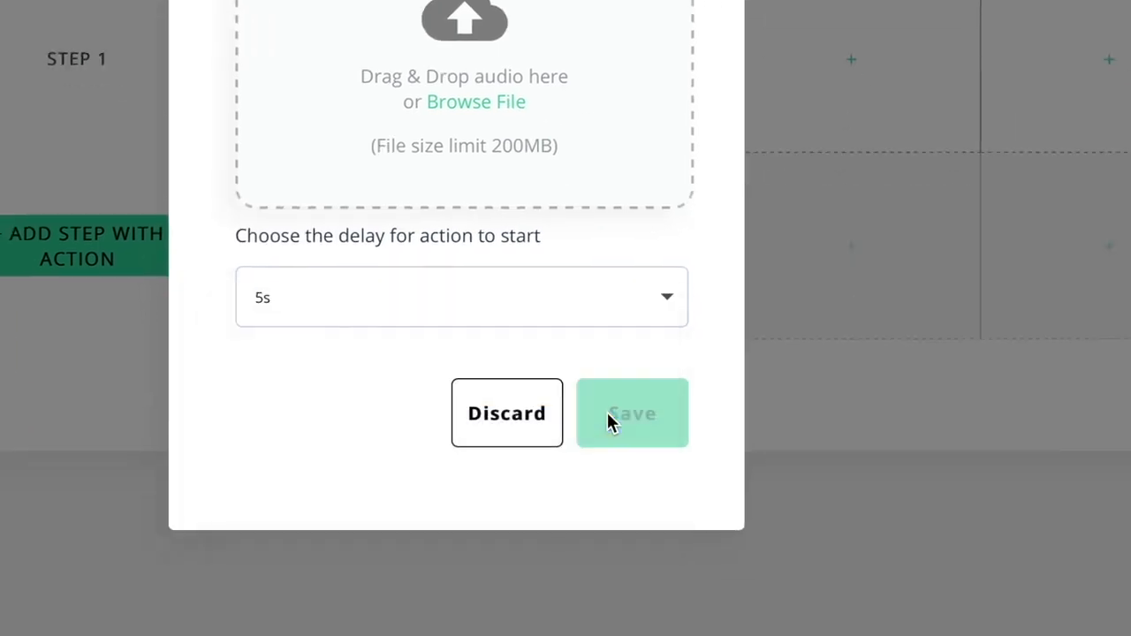
pyautogui.click(792, 416)
# Re-add the movement action sending the robot to the entrance and save it.
pyautogui.click(379, 320)
pyautogui.click(388, 283)
pyautogui.click(389, 281)
pyautogui.click(389, 364)
pyautogui.click(381, 399)
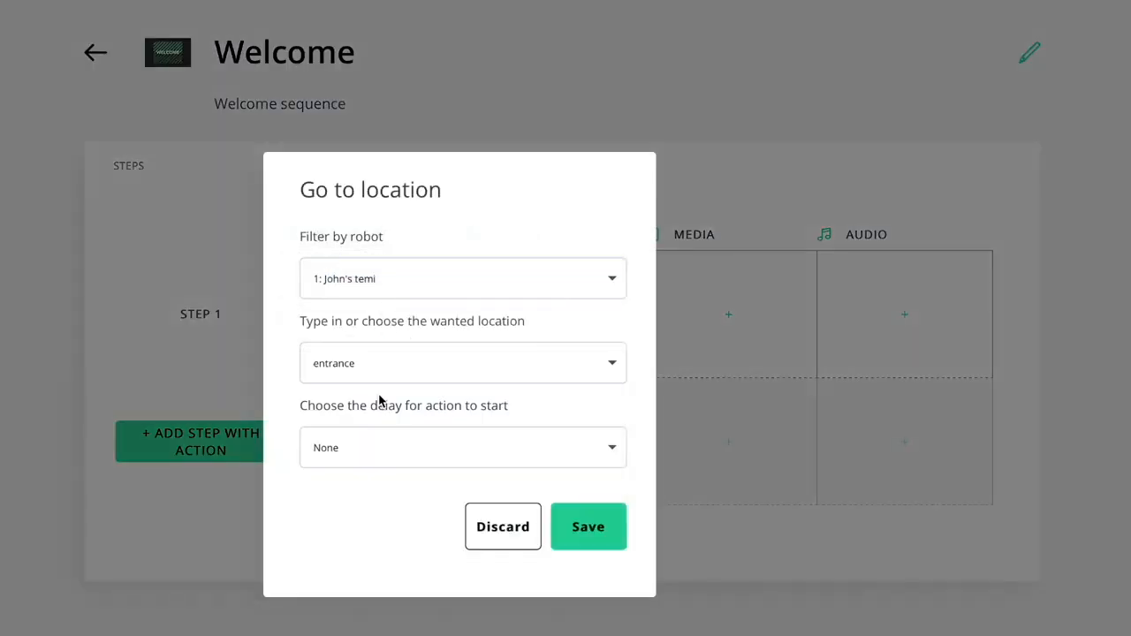
pyautogui.click(595, 530)
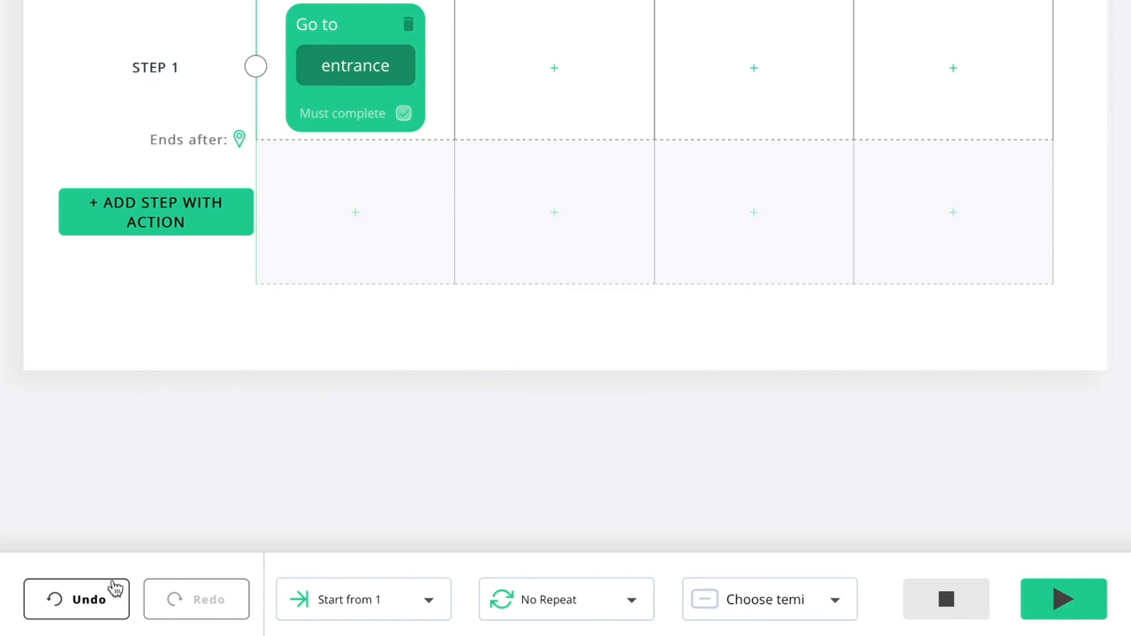
# Undo and restore the go-to-entrance action, then run the sequence on the selected robot.
pyautogui.click(113, 592)
pyautogui.click(172, 598)
pyautogui.click(833, 604)
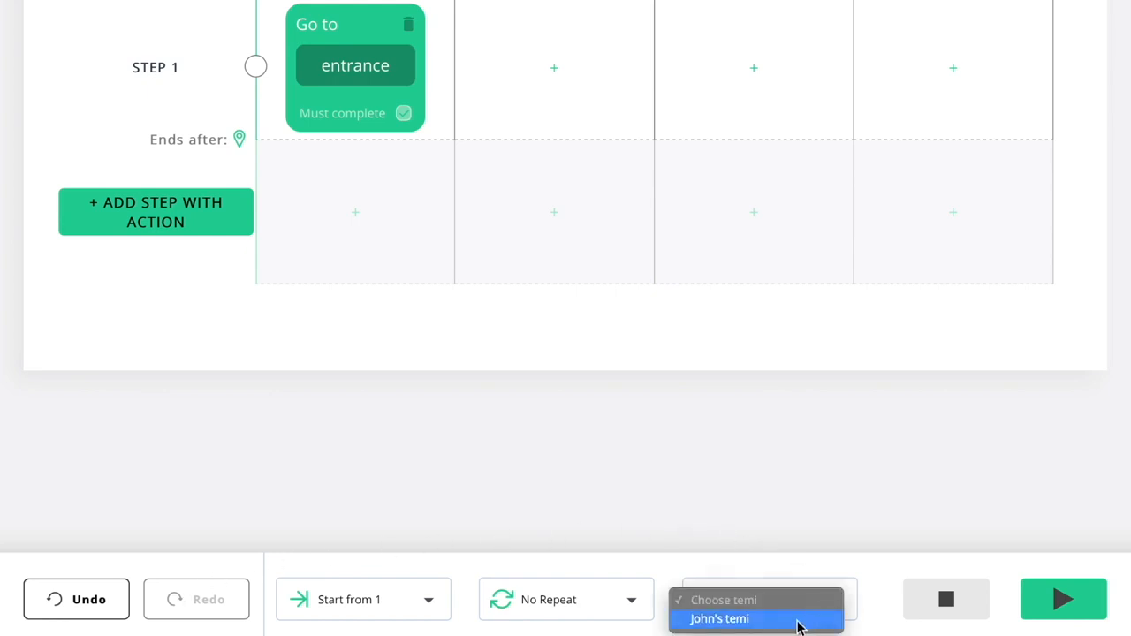
pyautogui.click(798, 620)
pyautogui.click(1063, 601)
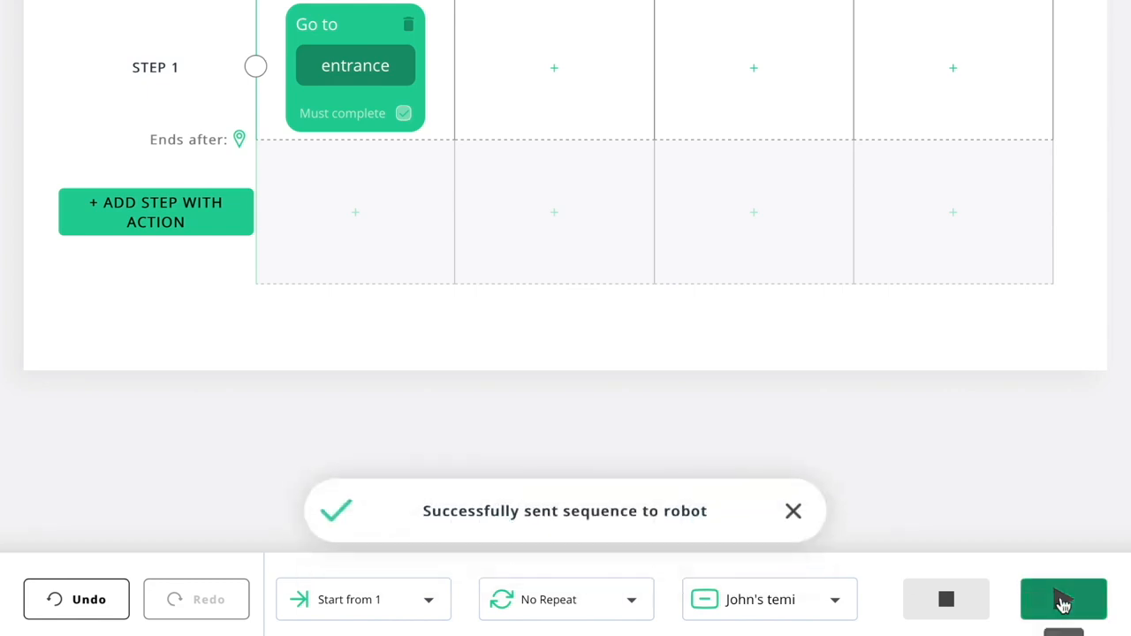
# Check the sequence's Start from and No Repeat options without changing them.
pyautogui.click(429, 605)
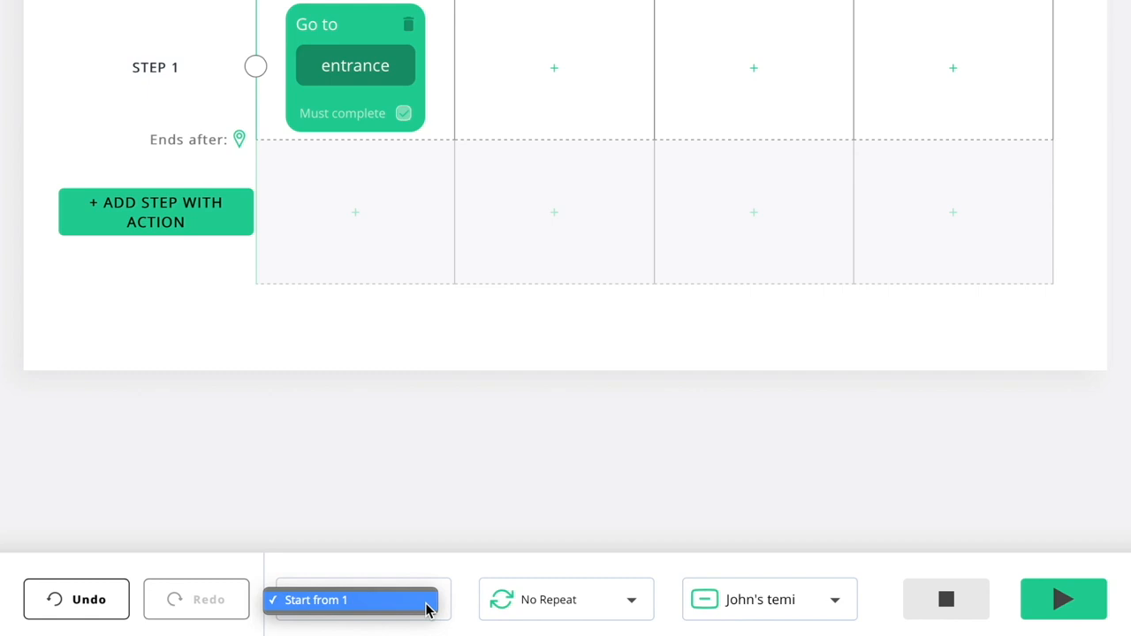
pyautogui.click(631, 599)
pyautogui.click(636, 603)
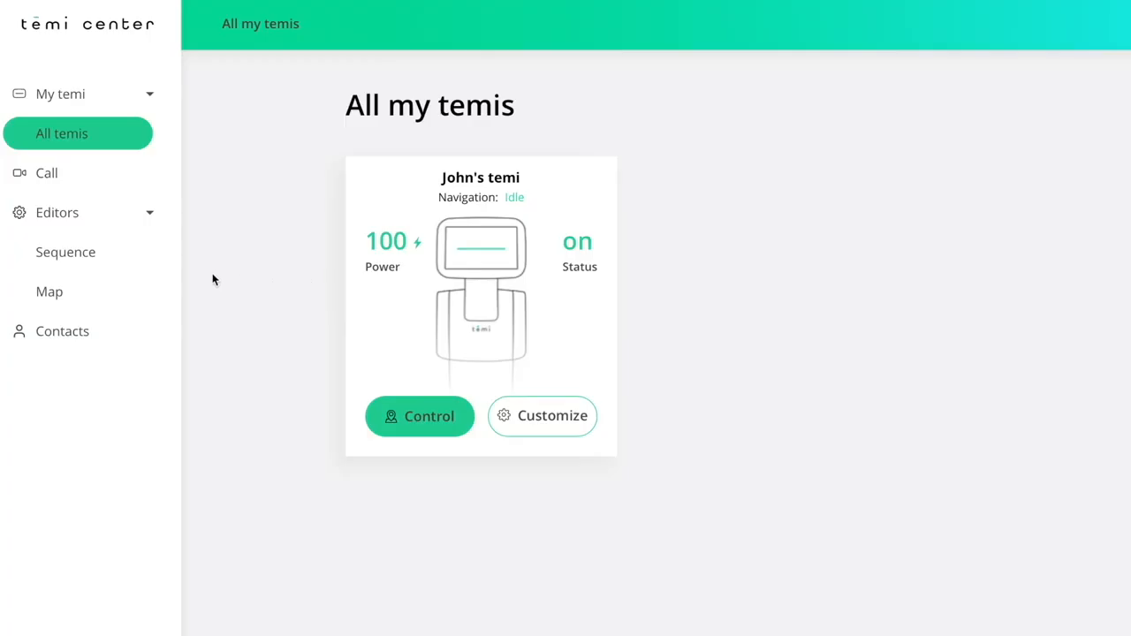
# In Contacts, import the first contact from the mobile app group.
pyautogui.click(143, 334)
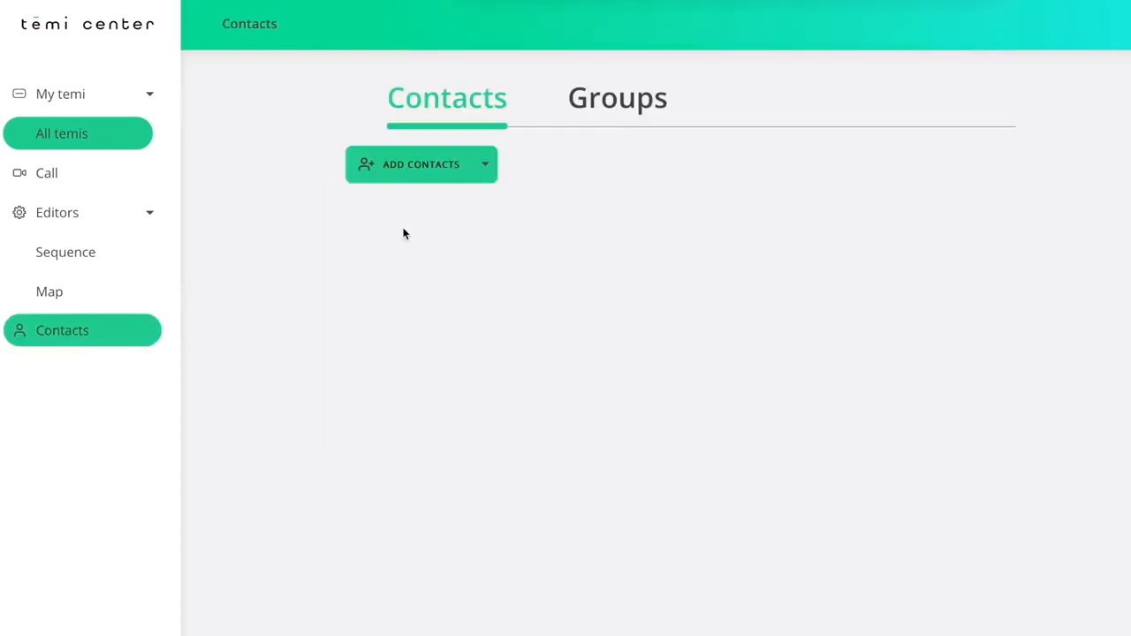
pyautogui.click(487, 171)
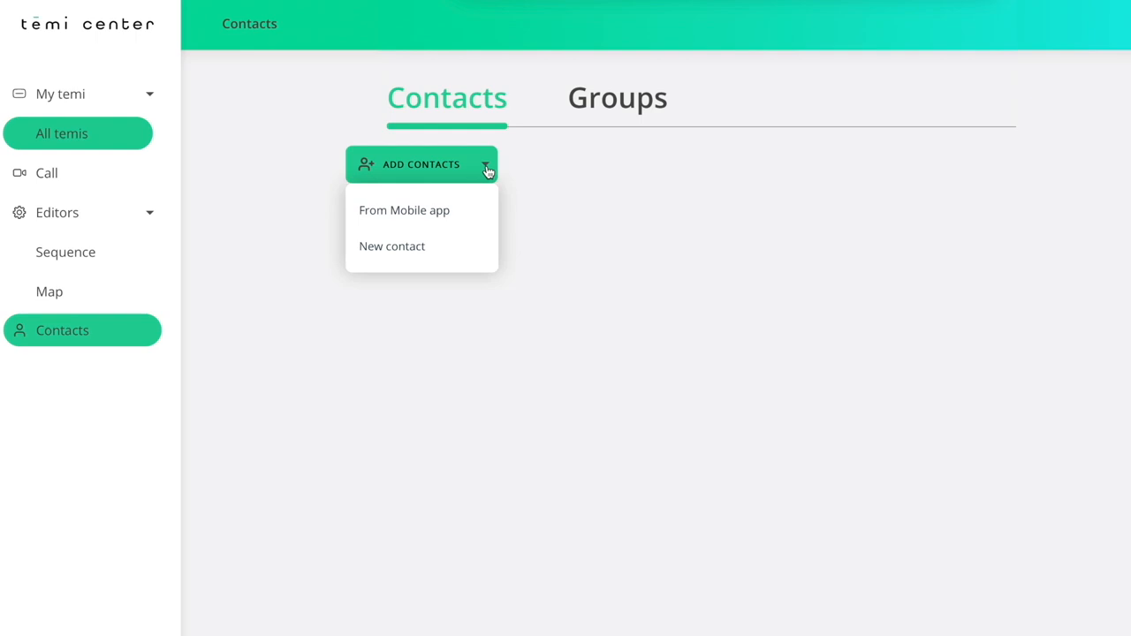
pyautogui.click(478, 213)
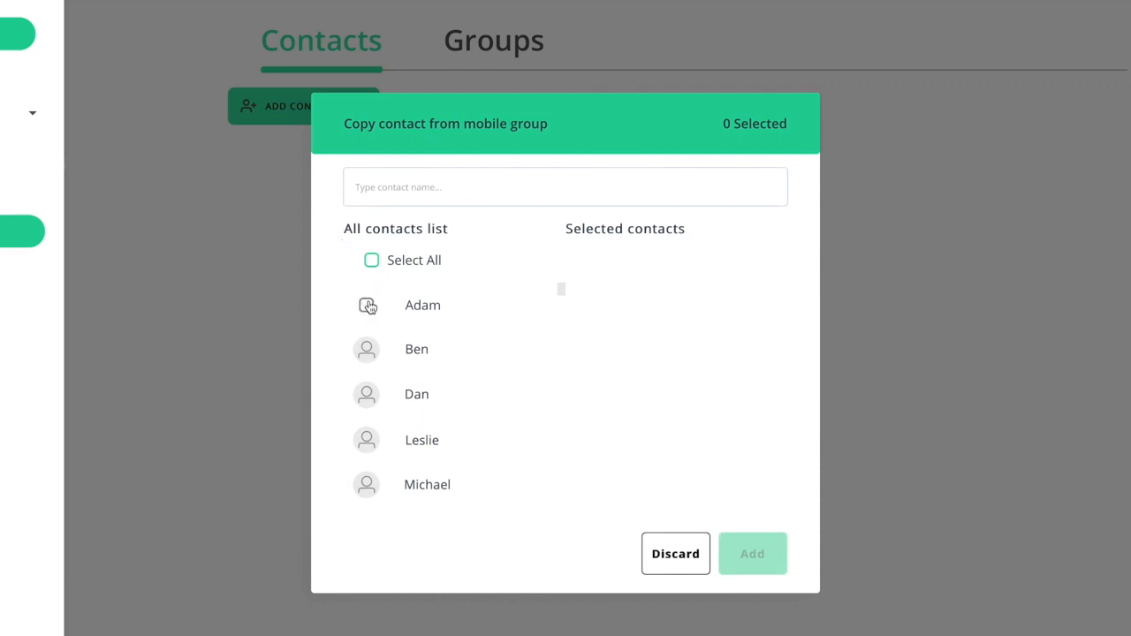
pyautogui.click(367, 305)
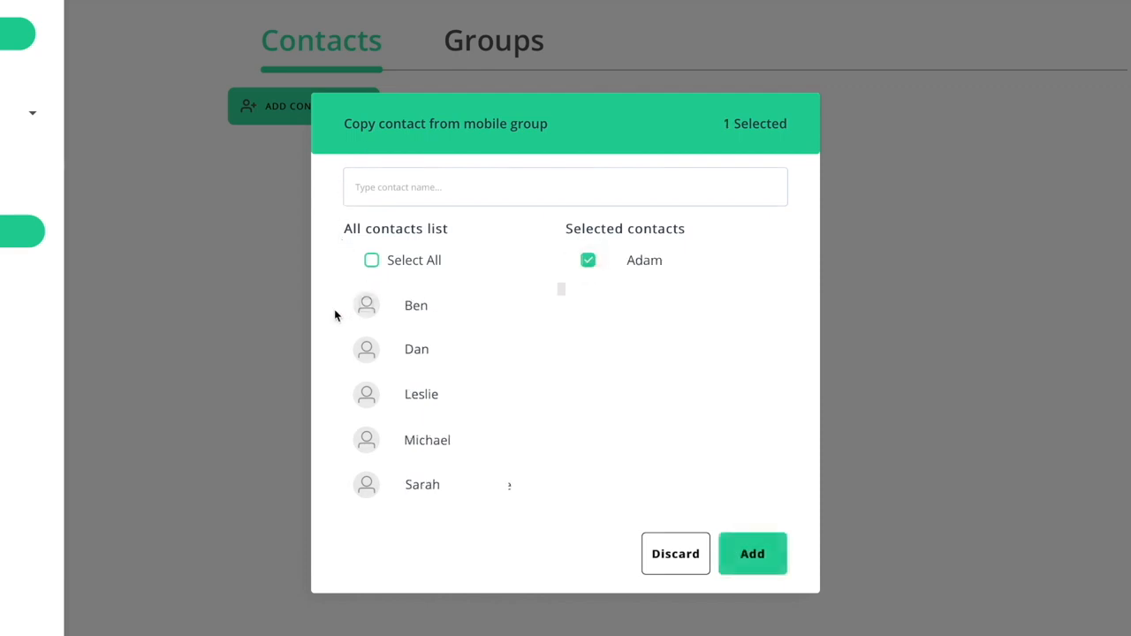
pyautogui.click(749, 554)
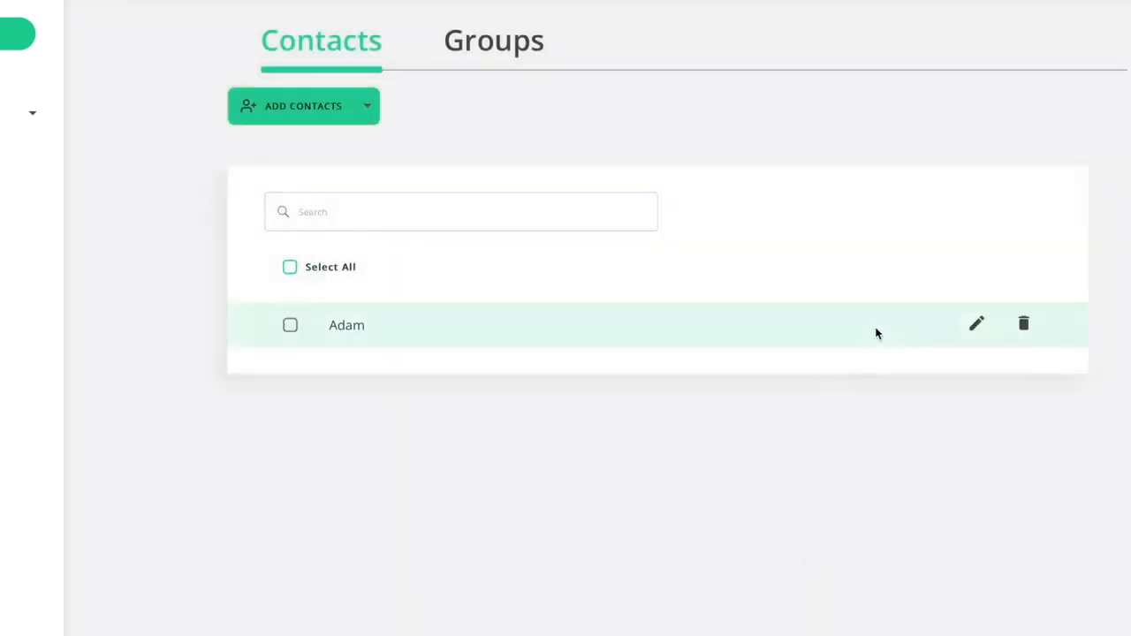
# Give the imported contact a last name, gender Male, an e-mail address and a face photo.
pyautogui.click(977, 327)
pyautogui.click(725, 237)
pyautogui.write('Levin')
pyautogui.click(525, 305)
pyautogui.click(495, 329)
pyautogui.click(707, 298)
pyautogui.click(521, 492)
pyautogui.click(155, 52)
pyautogui.click(941, 315)
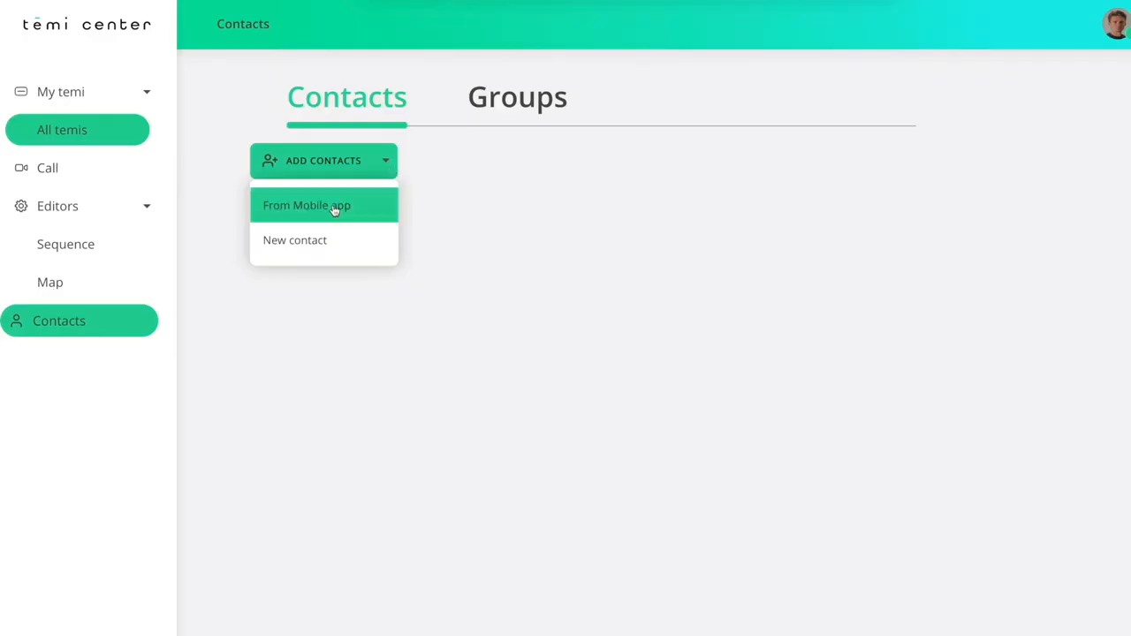
# Create a new contact with first and last name, gender Male, e-mail and description 'General Manager'.
pyautogui.click(307, 238)
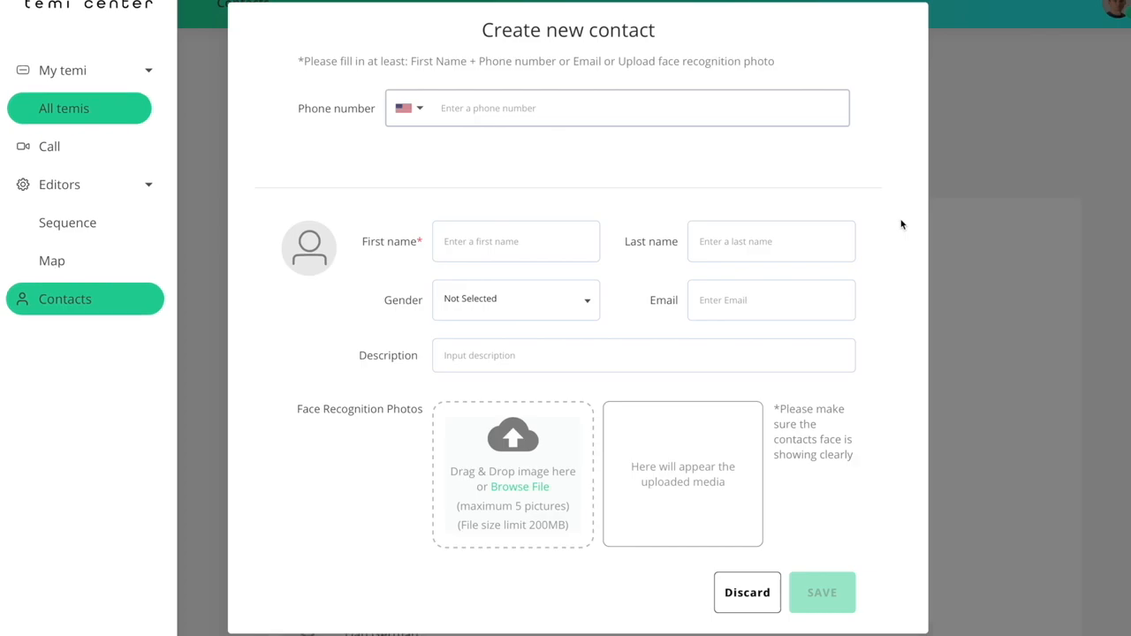
pyautogui.click(548, 234)
pyautogui.write('John')
pyautogui.click(725, 241)
pyautogui.write('Smith')
pyautogui.click(586, 305)
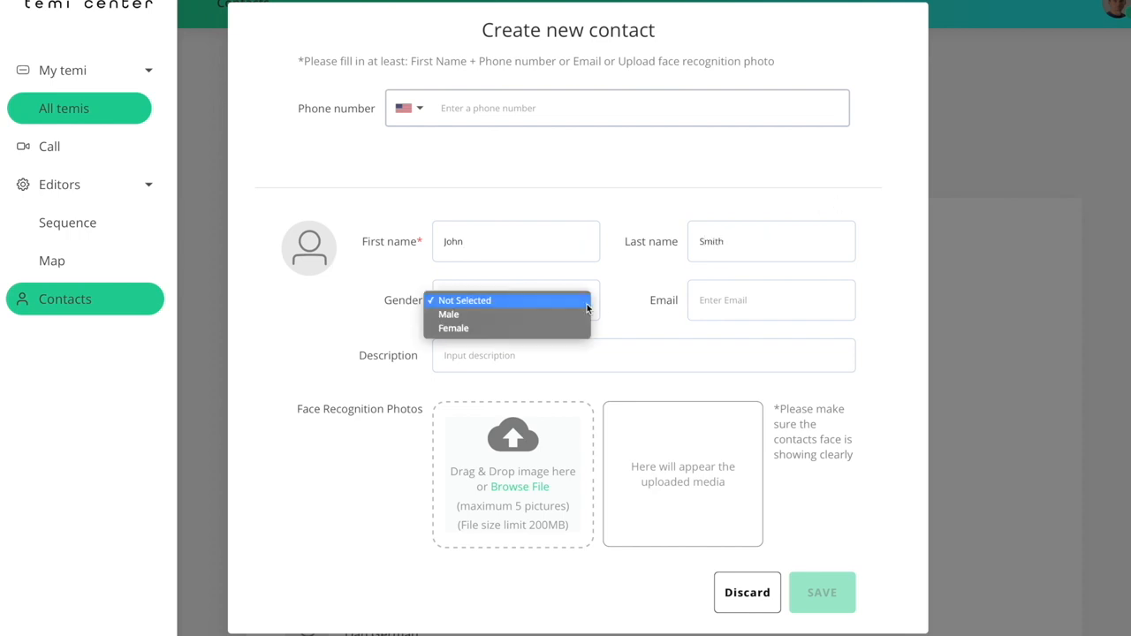
pyautogui.click(579, 314)
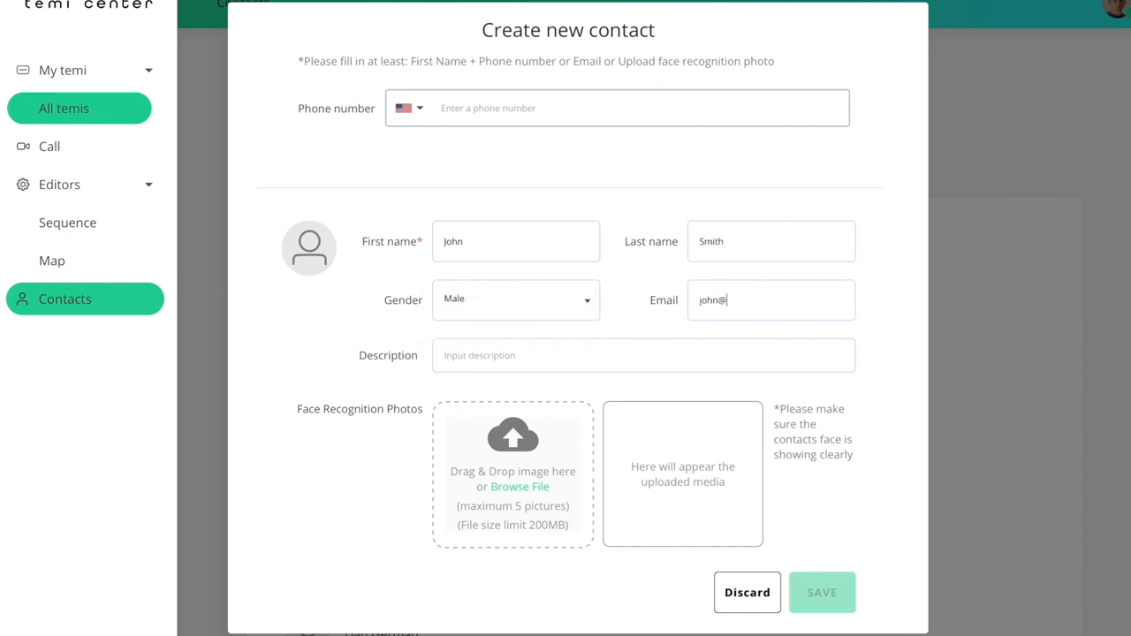
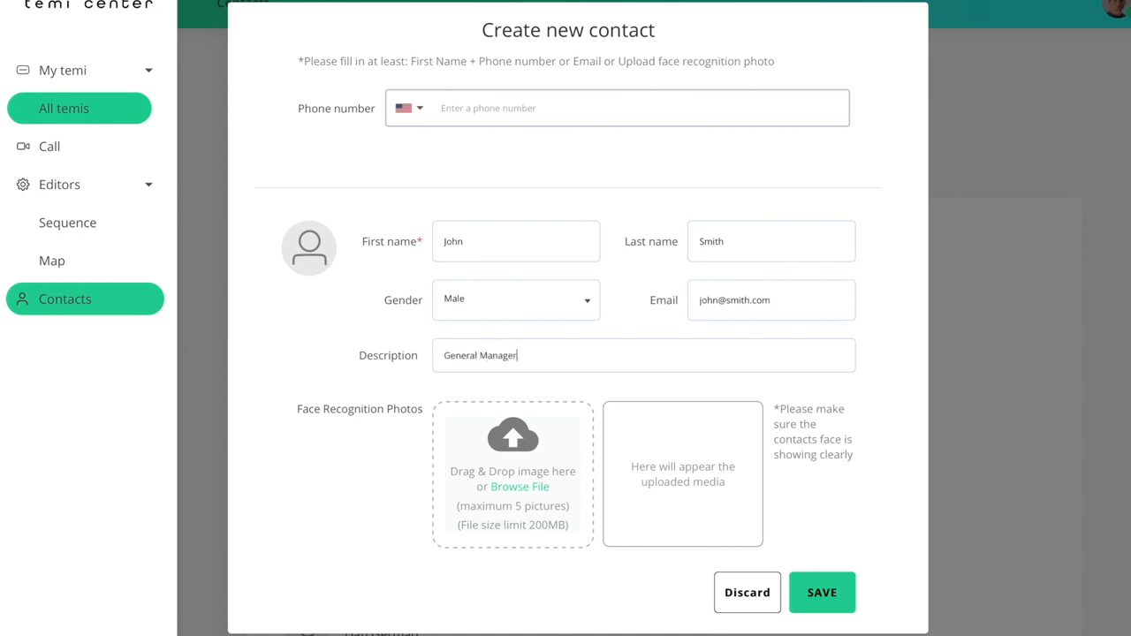
# Upload the new contact's face photo, save the contact, and begin a new group under Groups.
pyautogui.click(541, 488)
pyautogui.click(378, 41)
pyautogui.click(916, 316)
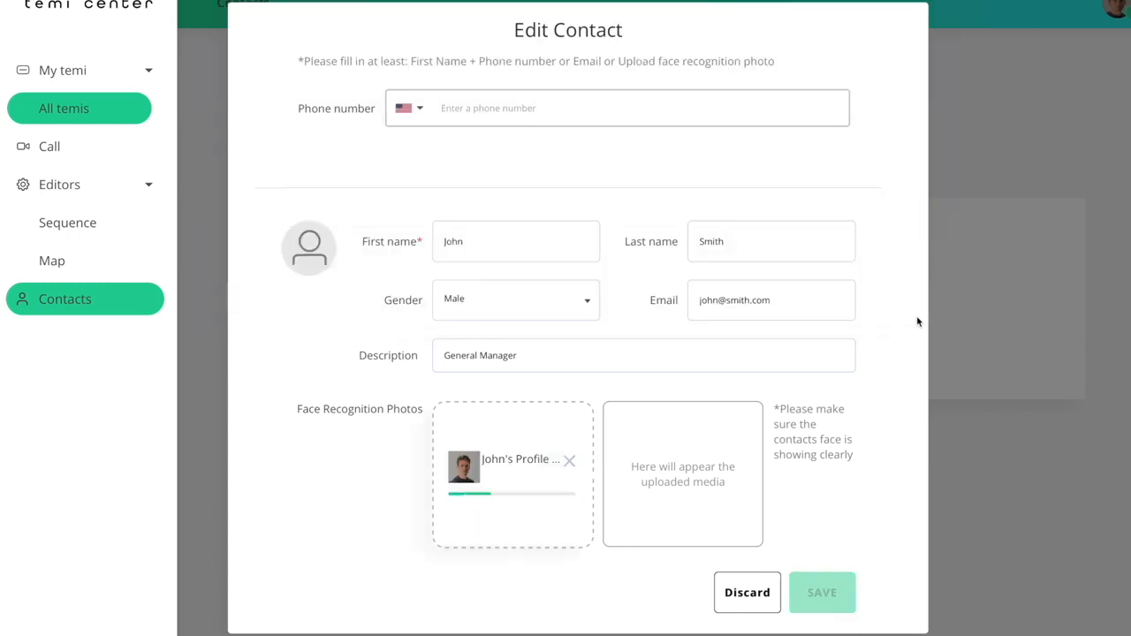
pyautogui.click(821, 593)
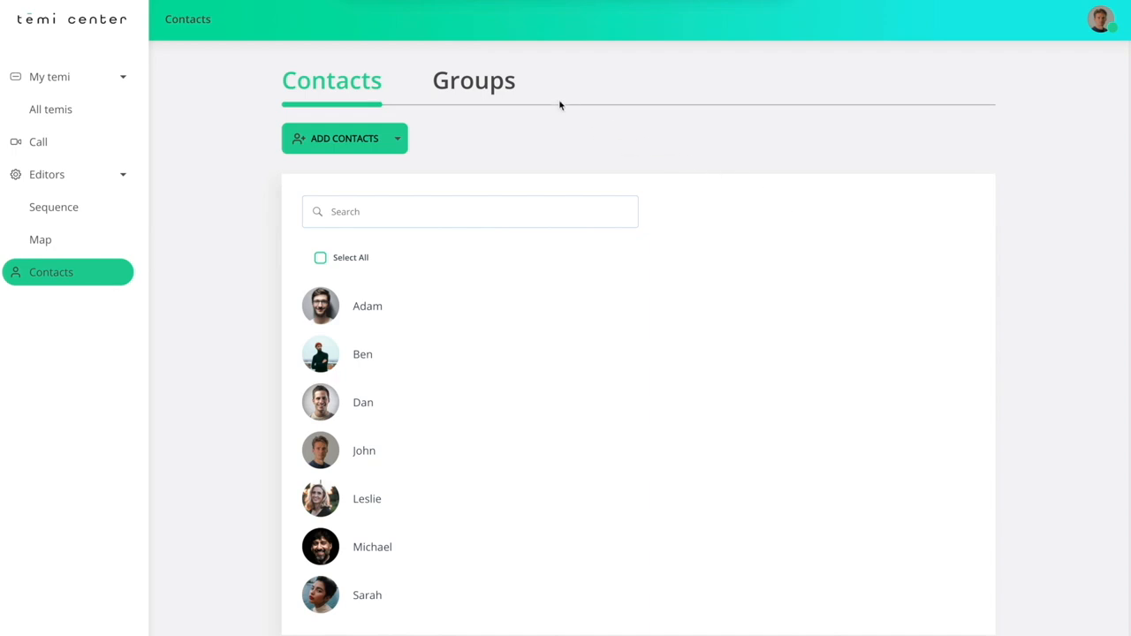
pyautogui.click(505, 92)
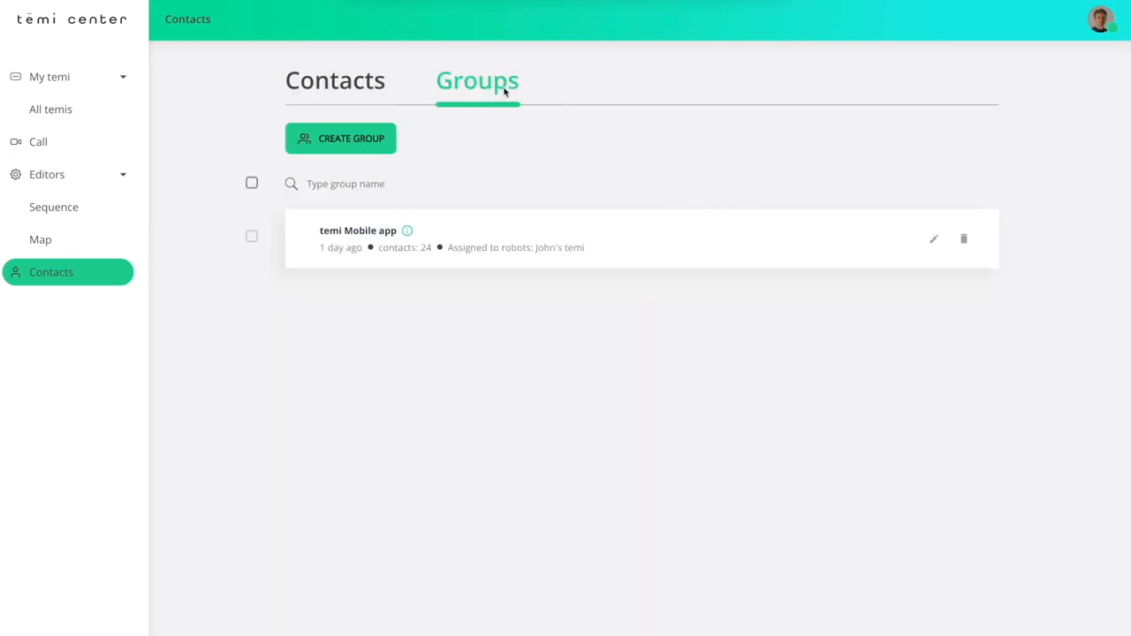
pyautogui.click(382, 142)
# Create and save the 'Staff' contact group, then open it.
pyautogui.write('Staff')
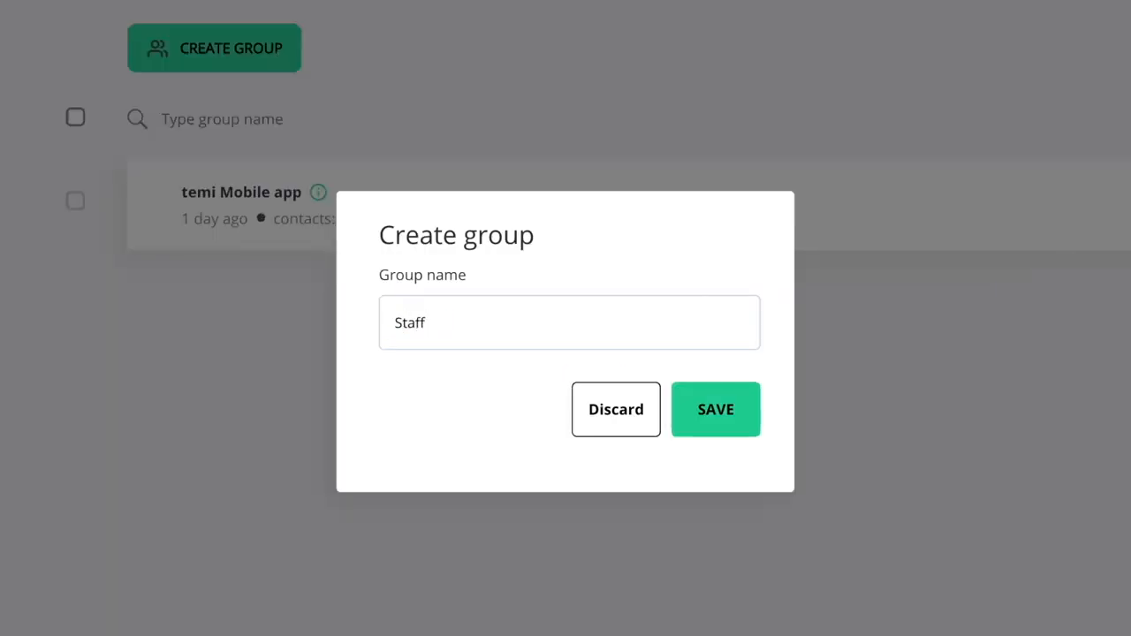
pyautogui.click(742, 429)
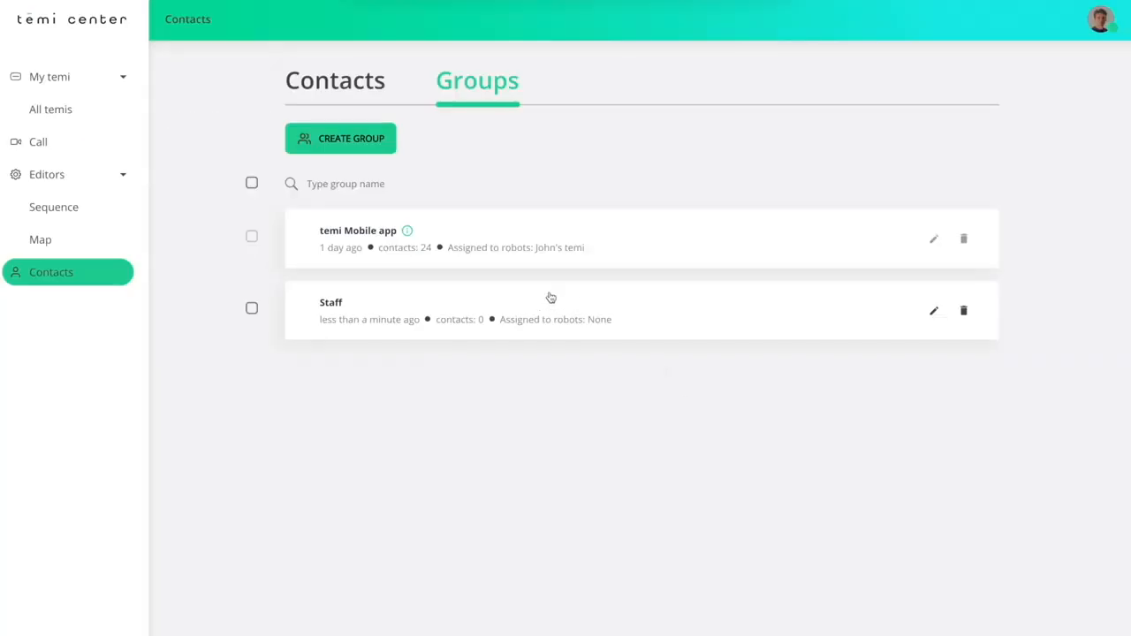
pyautogui.click(526, 306)
# Select four existing contacts to add to the Staff group.
pyautogui.click(402, 179)
pyautogui.click(377, 218)
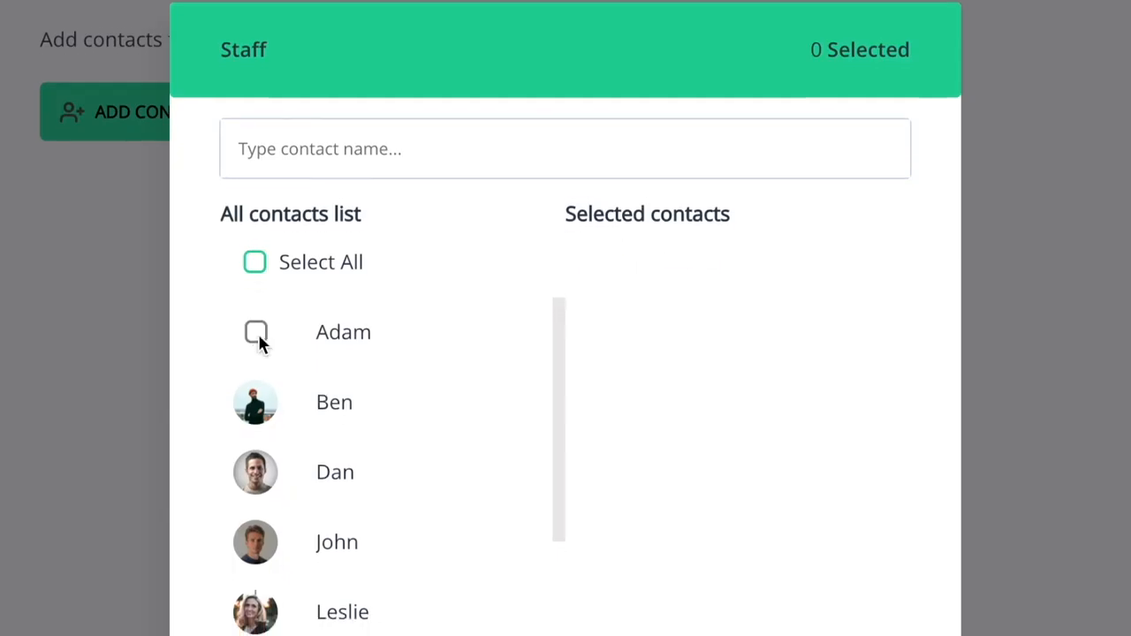
pyautogui.click(256, 332)
pyautogui.click(255, 402)
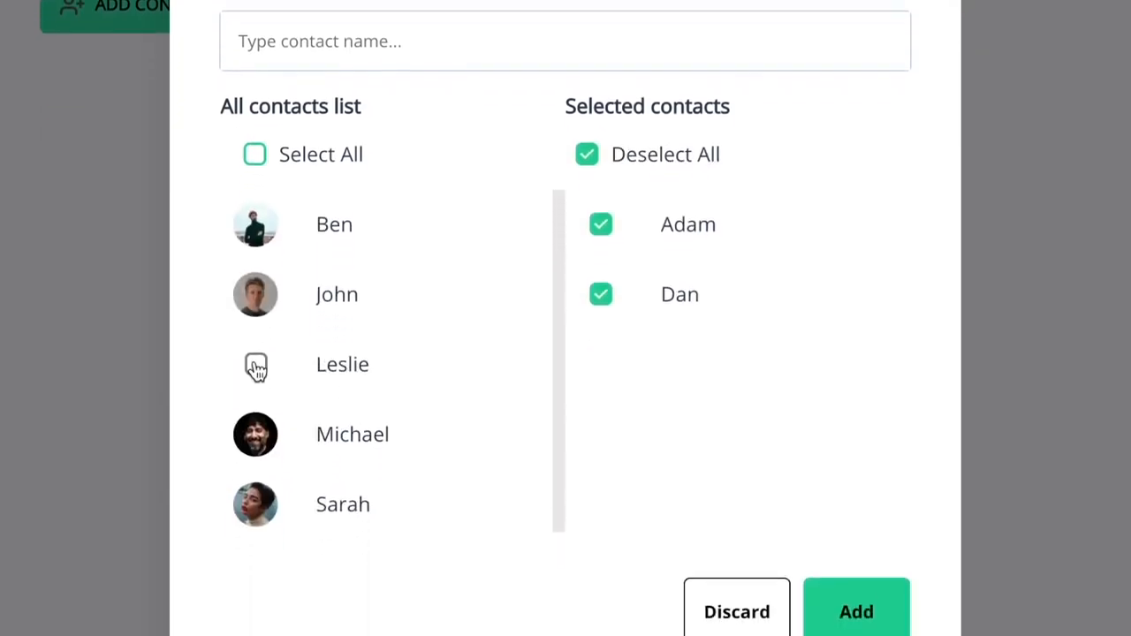
pyautogui.click(256, 366)
pyautogui.click(255, 349)
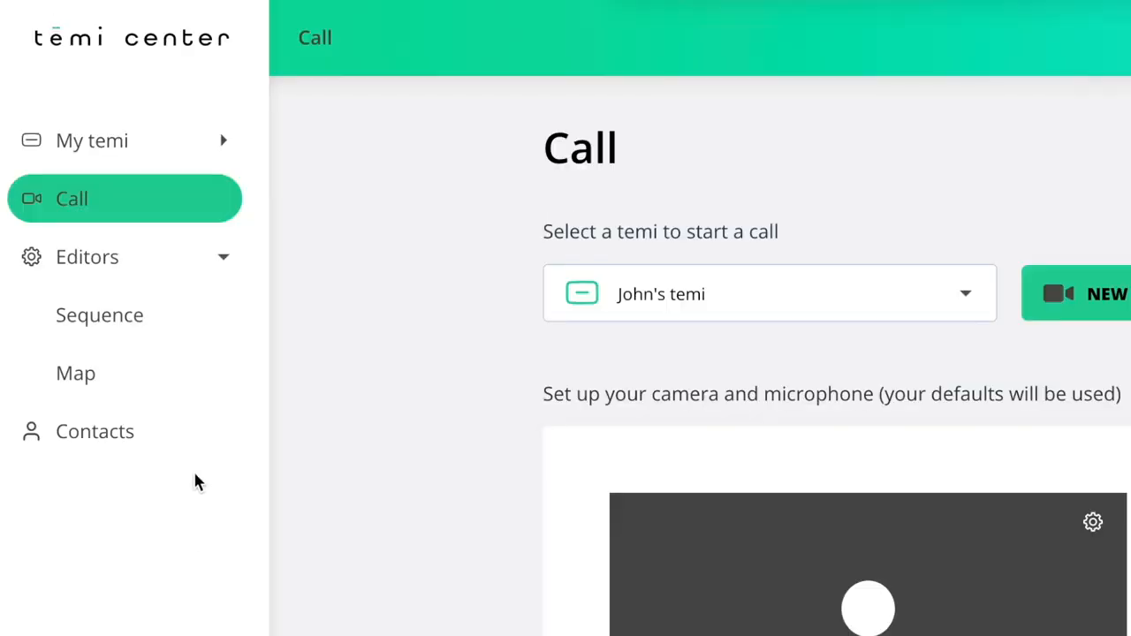
# Go to All temis under My temi and open the robot's Customize page.
pyautogui.click(126, 80)
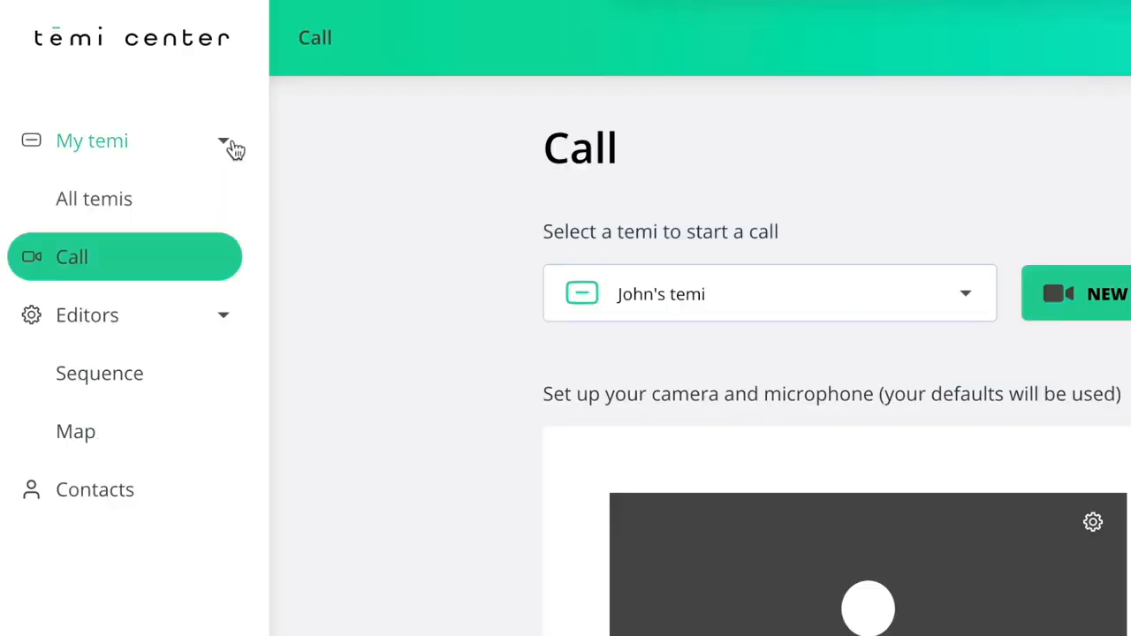
pyautogui.click(177, 204)
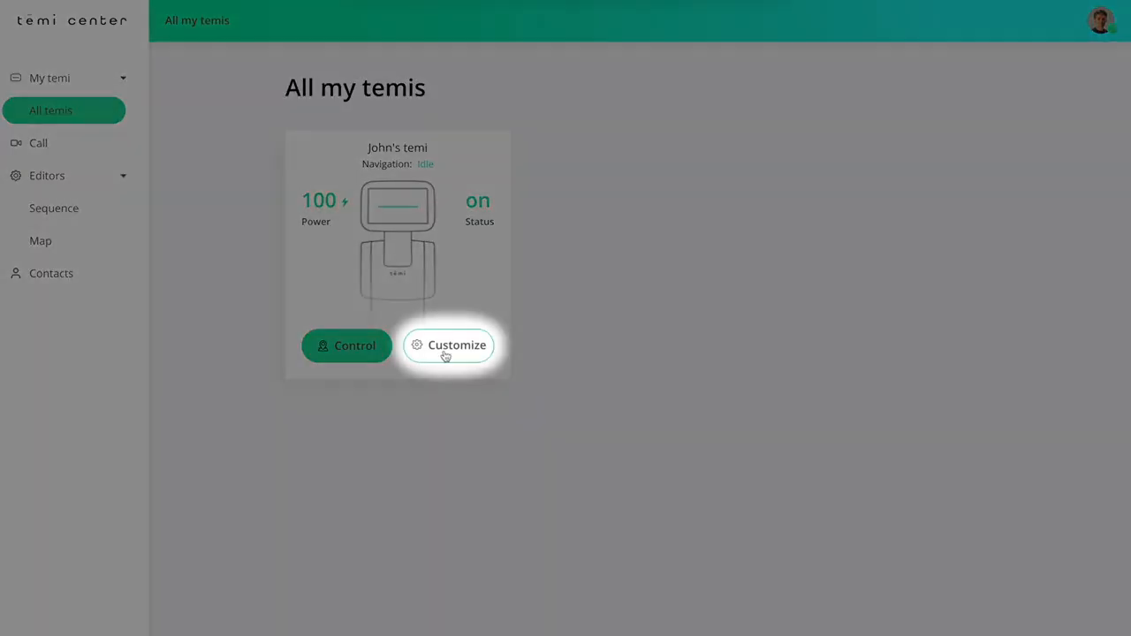
pyautogui.click(446, 351)
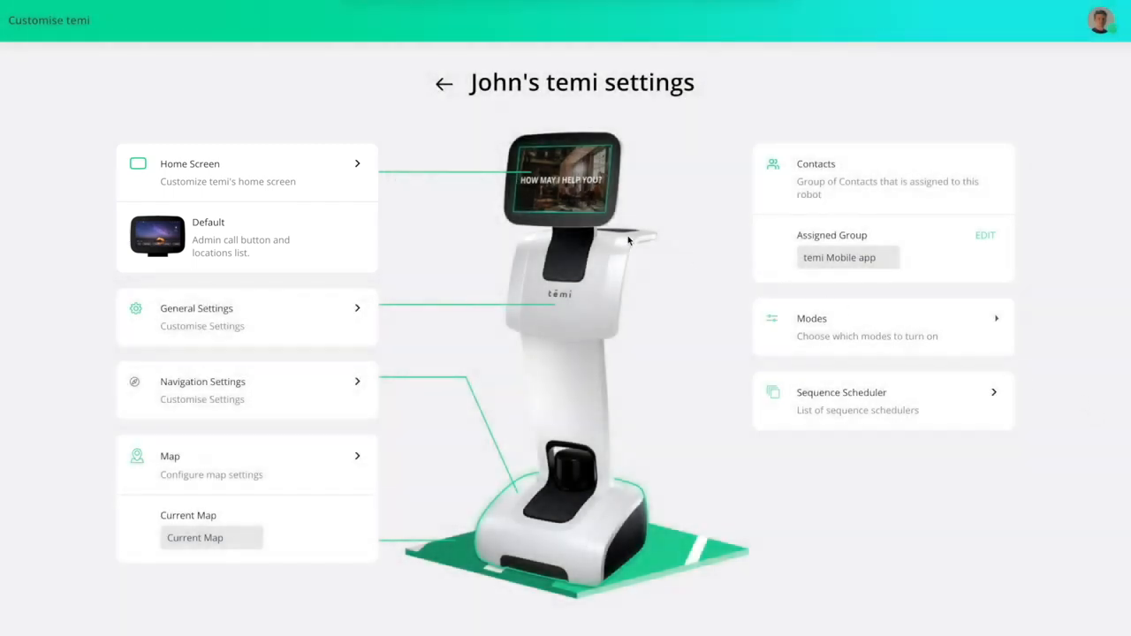
# Switch the robot's home screen from Clear Screen to Custom screen and open its settings.
pyautogui.click(358, 167)
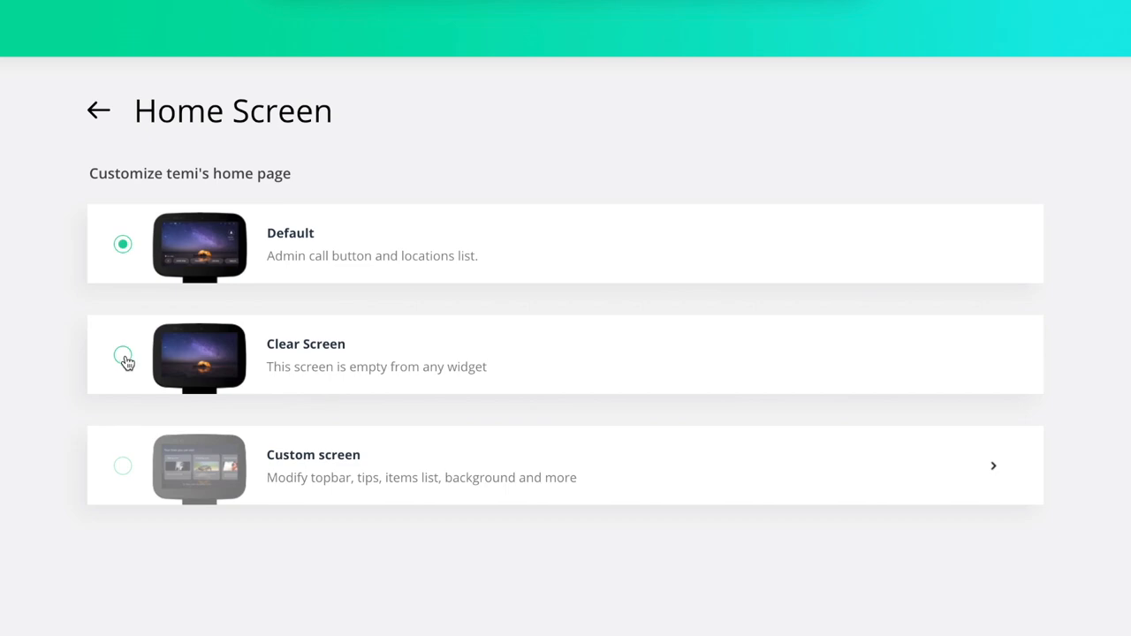
pyautogui.click(123, 356)
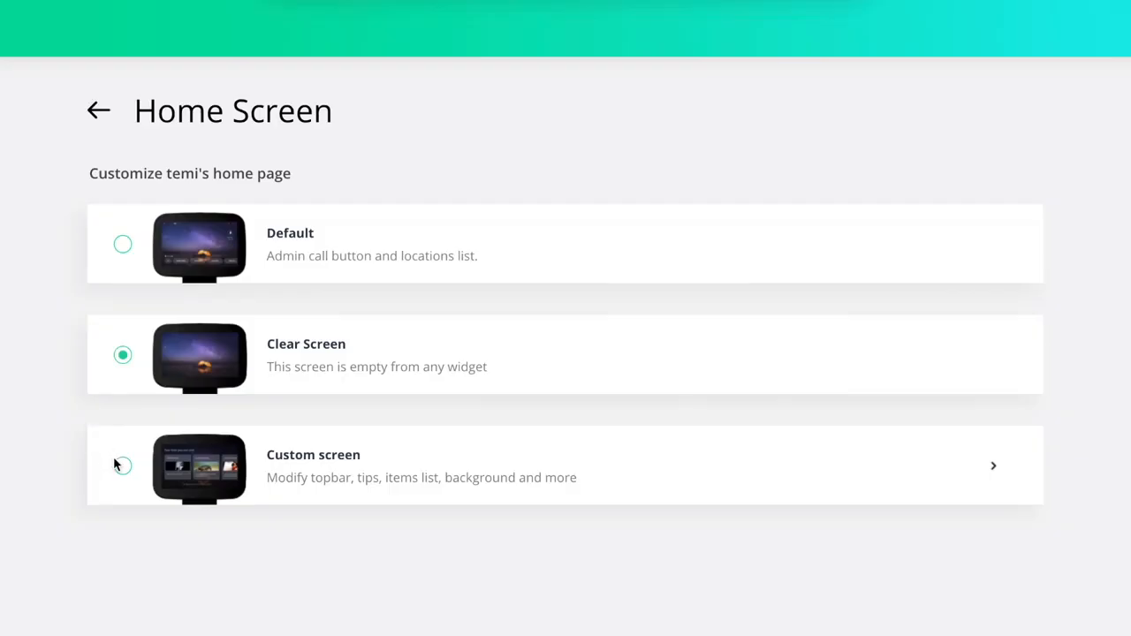
pyautogui.click(121, 465)
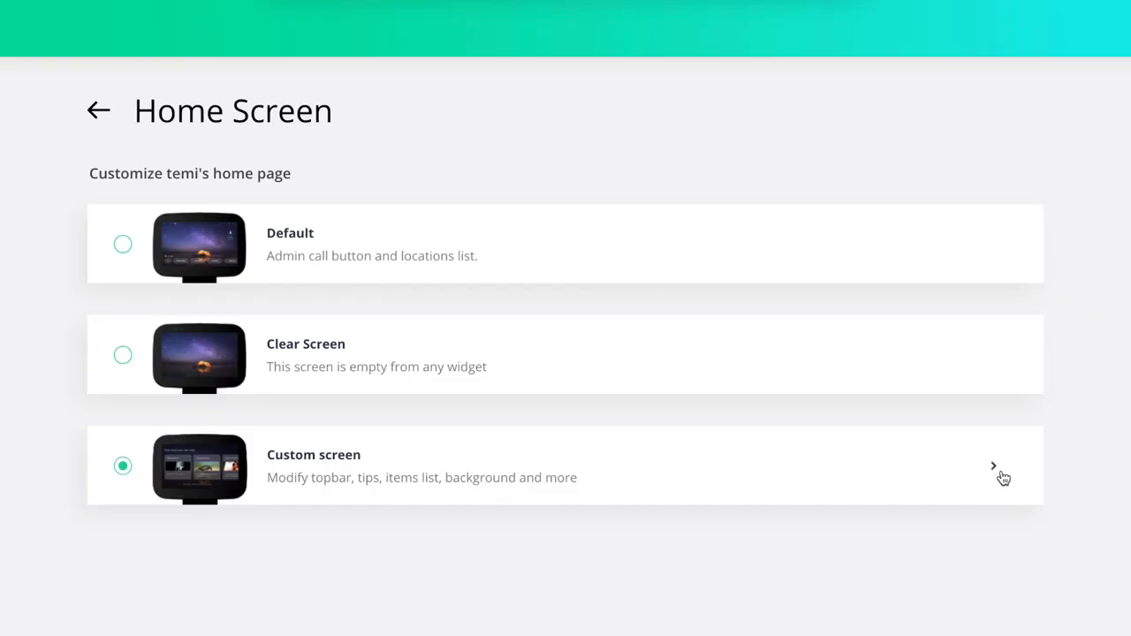
pyautogui.click(997, 472)
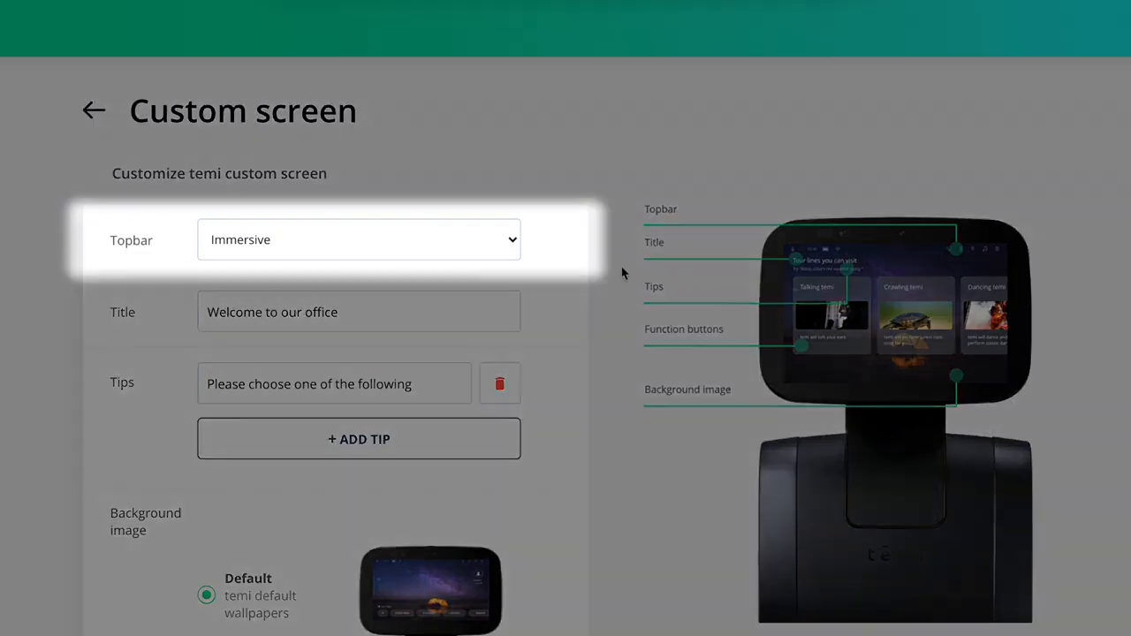
# Look over the Topbar style options, then add a second tip reading 'Add a tip here'.
pyautogui.click(517, 245)
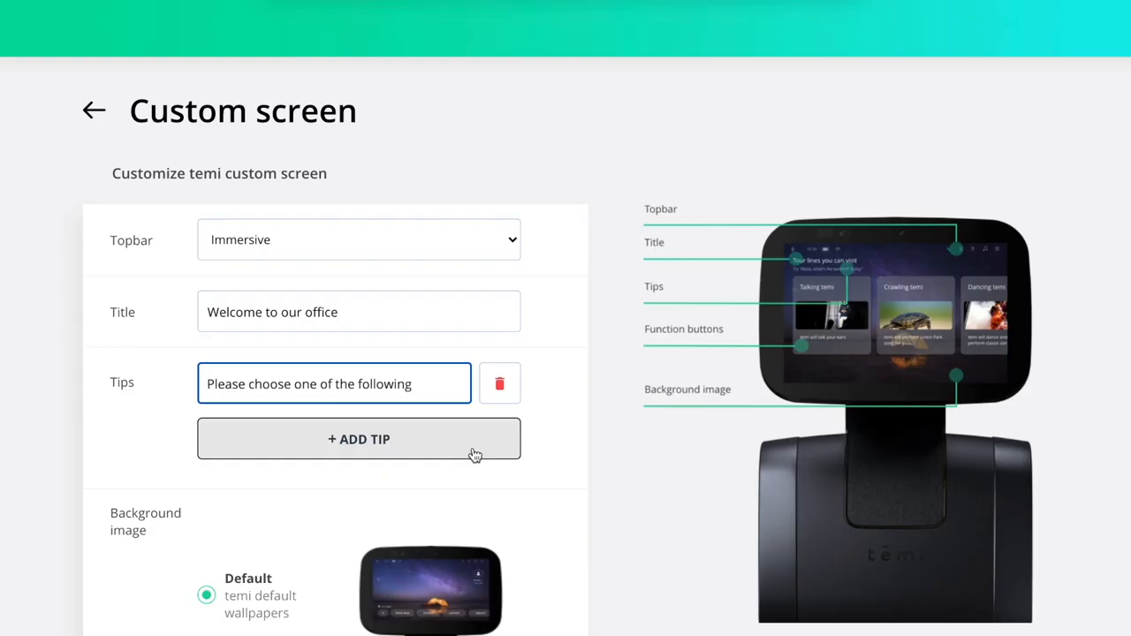
pyautogui.click(475, 455)
pyautogui.click(427, 443)
pyautogui.write('Add a tip her')
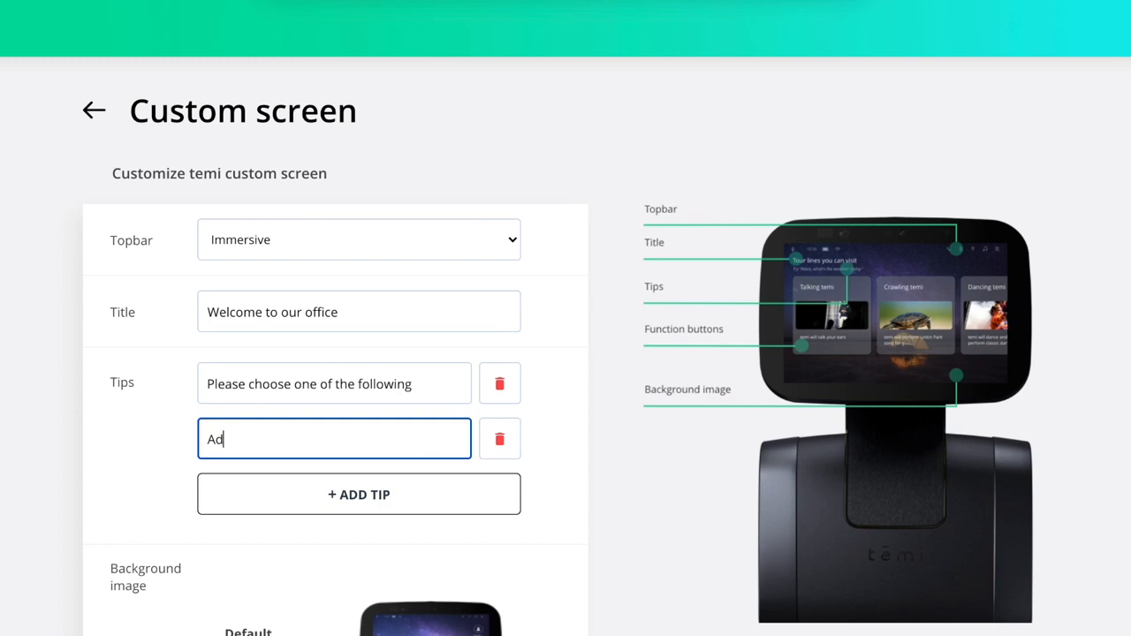
pyautogui.write('e')
# Tick Coffee tour, Get Support and Take me to a Meeting room as function buttons, then save.
pyautogui.scroll(-4, 545, 508)
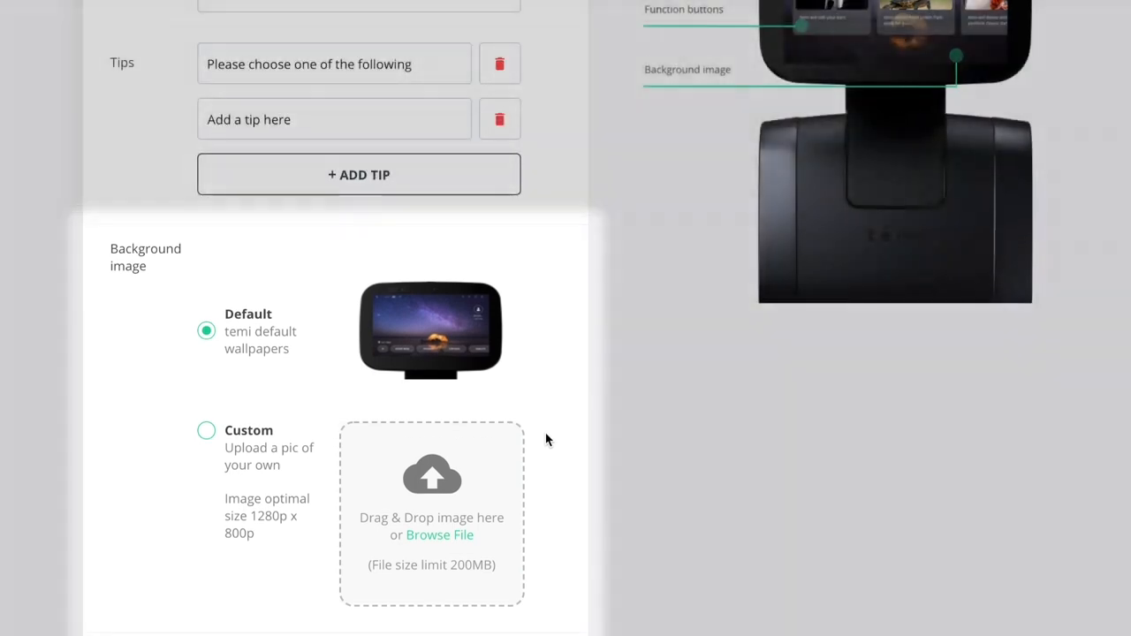
pyautogui.scroll(-4, 650, 441)
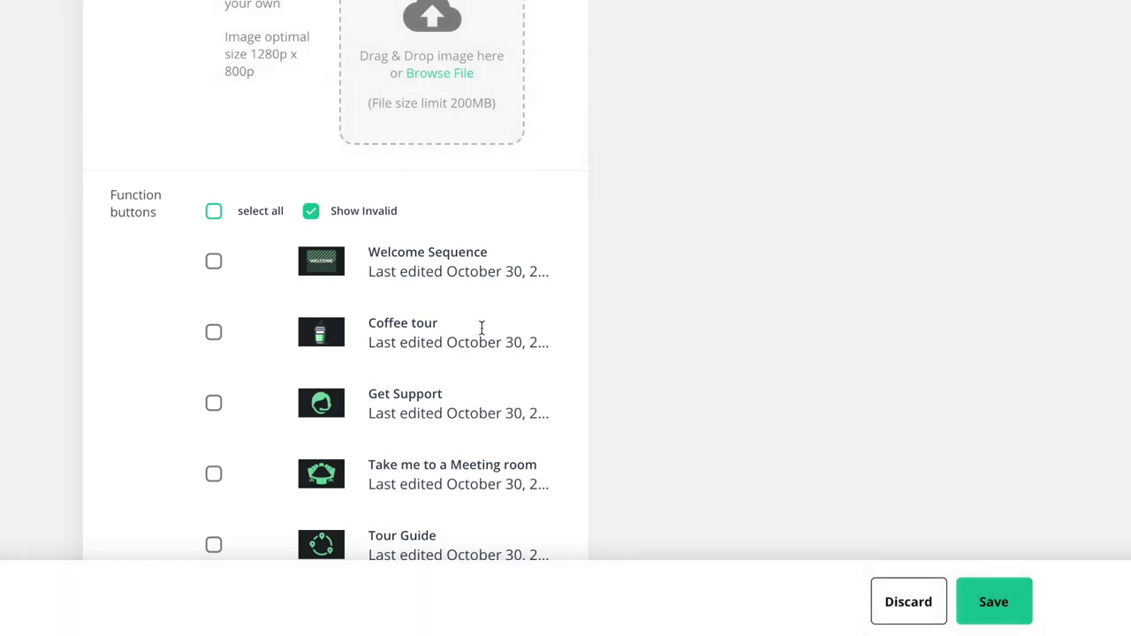
pyautogui.click(213, 334)
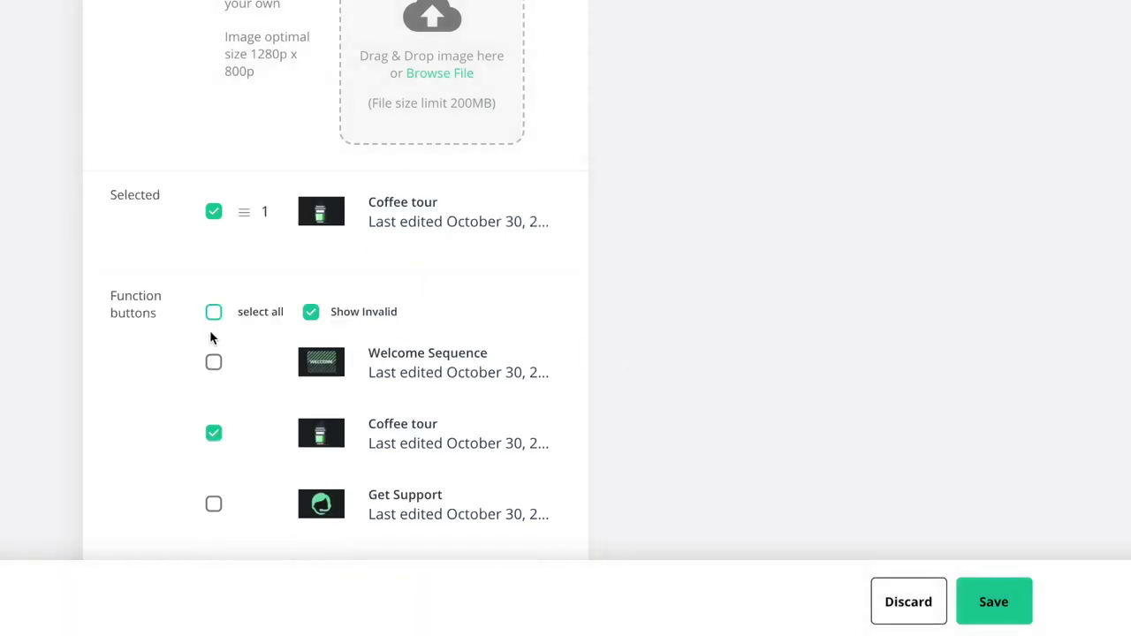
pyautogui.click(213, 403)
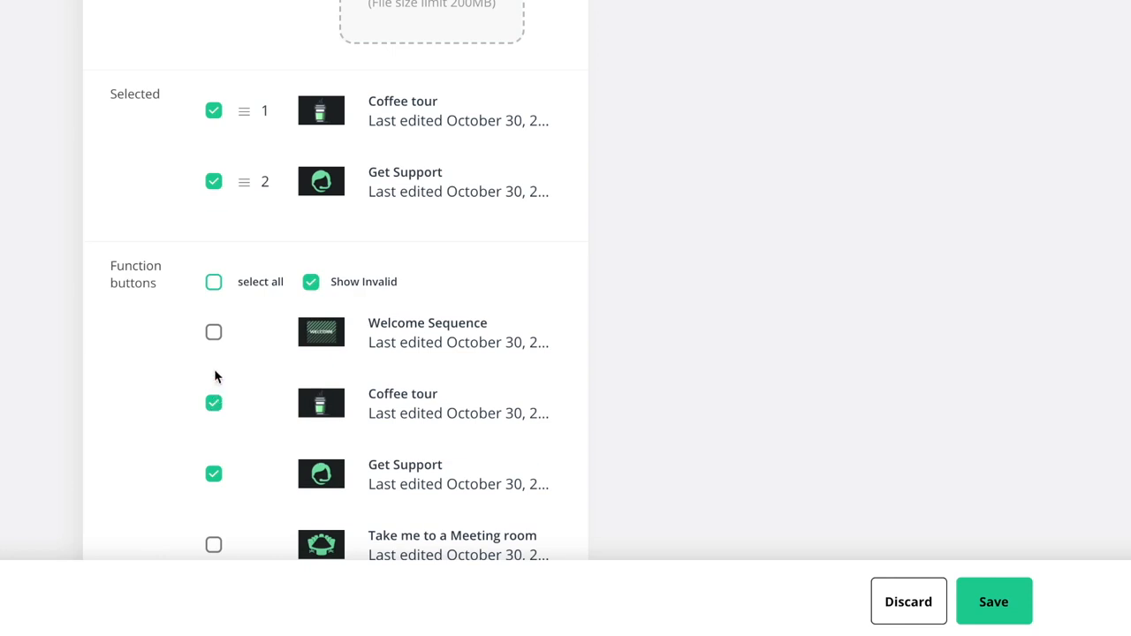
pyautogui.click(214, 545)
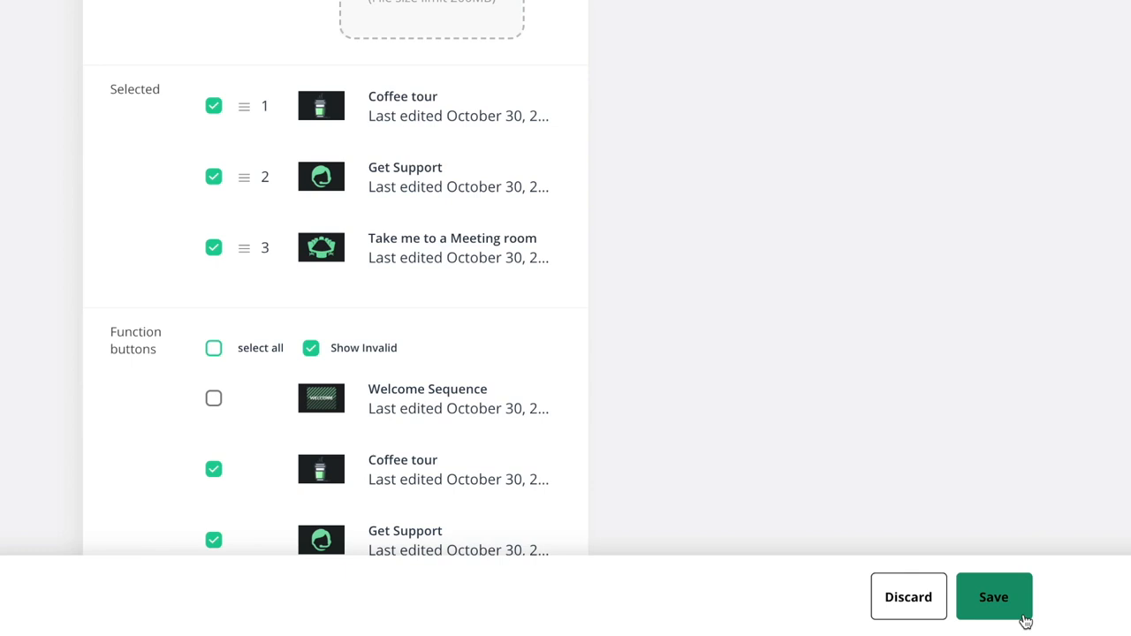
pyautogui.click(1023, 620)
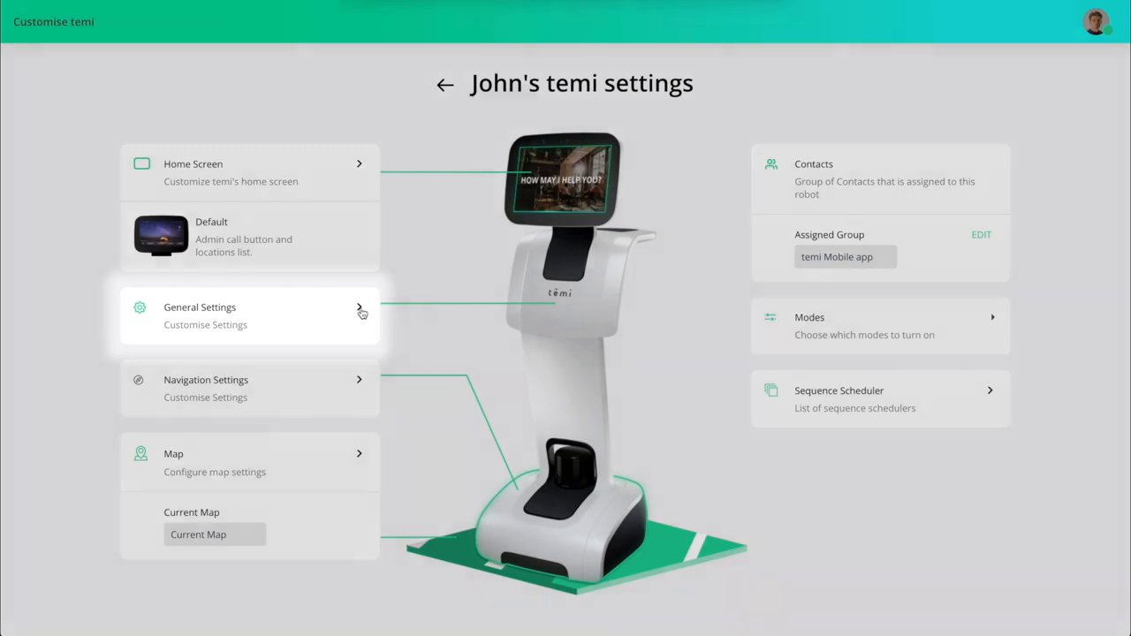
# In General settings, try the 24-hour time and battery percentage toggles, leaving both off.
pyautogui.click(362, 310)
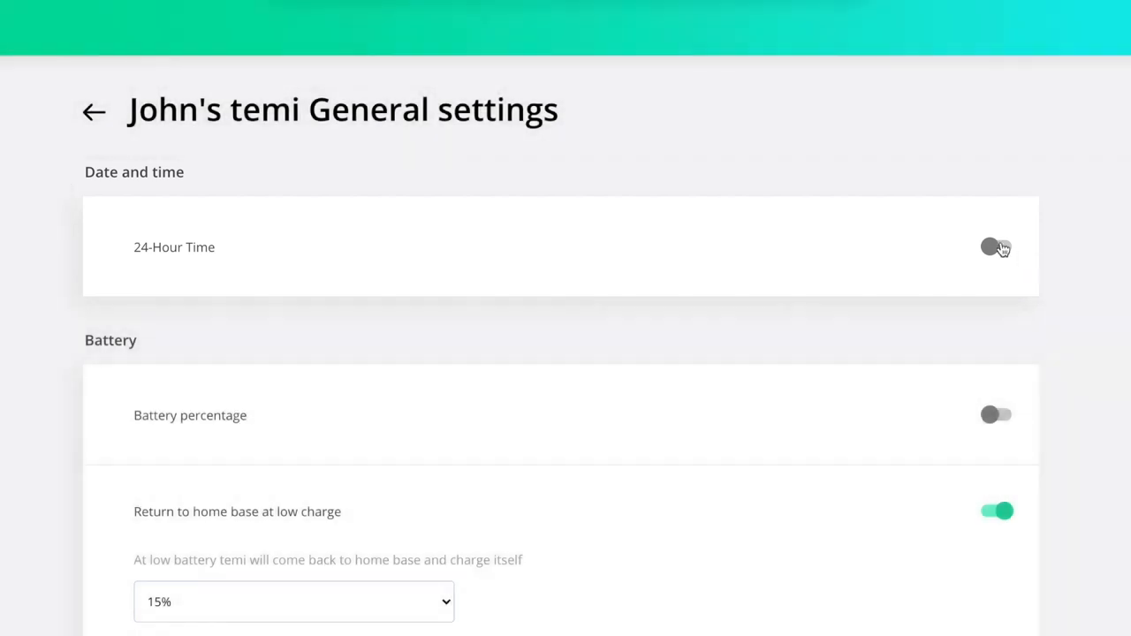
pyautogui.click(1003, 248)
pyautogui.click(1003, 248)
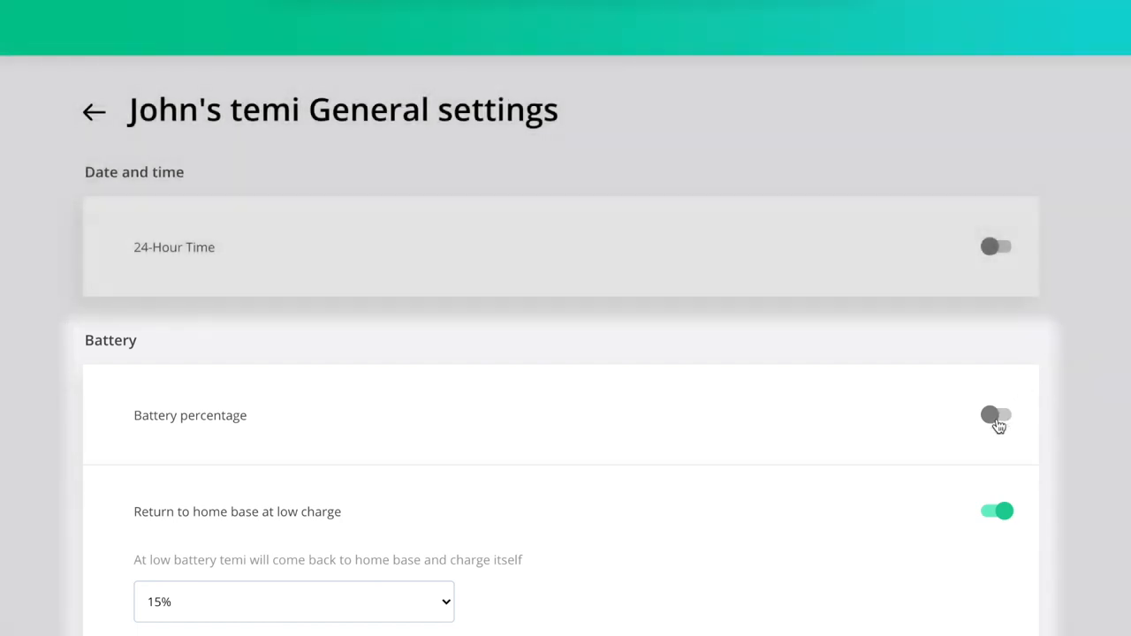
pyautogui.click(998, 420)
pyautogui.click(998, 426)
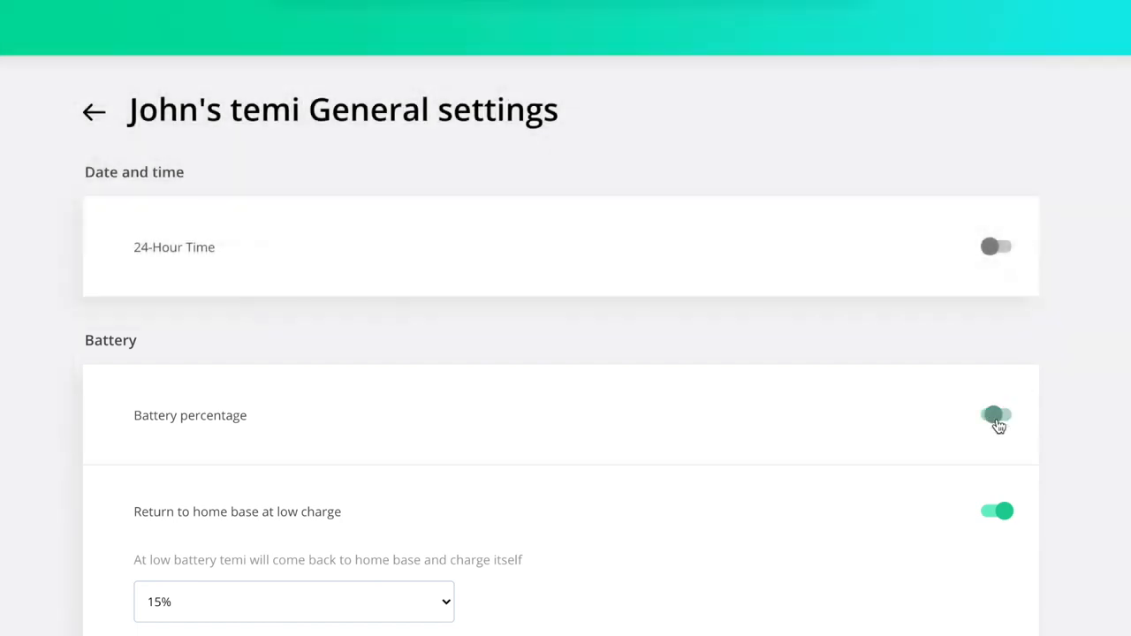
pyautogui.scroll(-2, 456, 600)
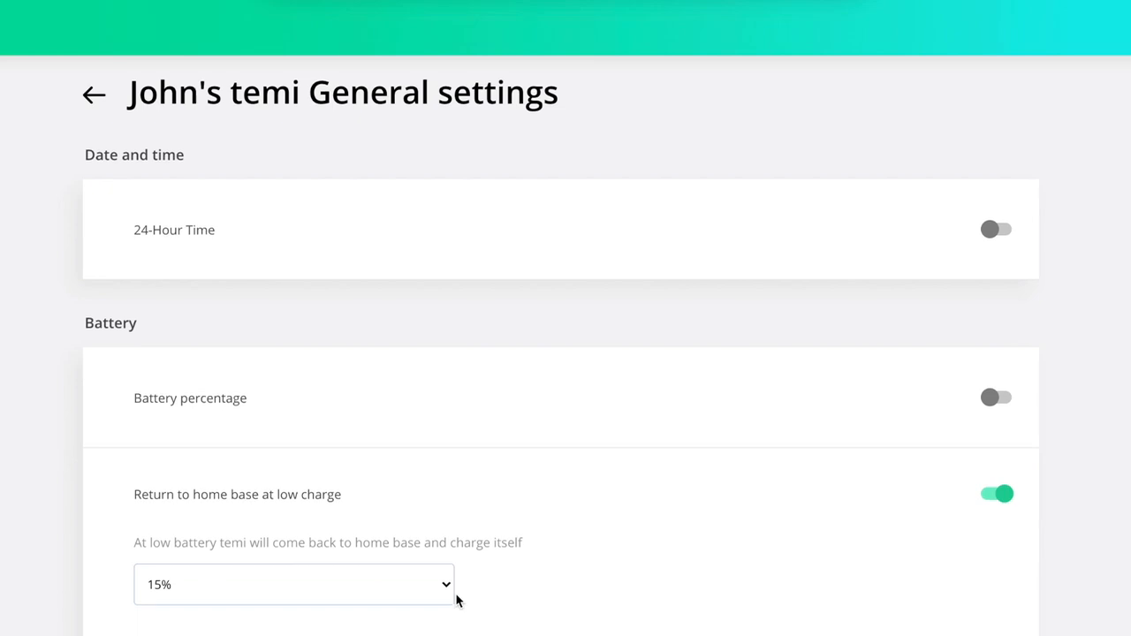
# Set the low-charge return threshold to 20%, keeping standby dimming off and the interaction button Enabled.
pyautogui.click(448, 441)
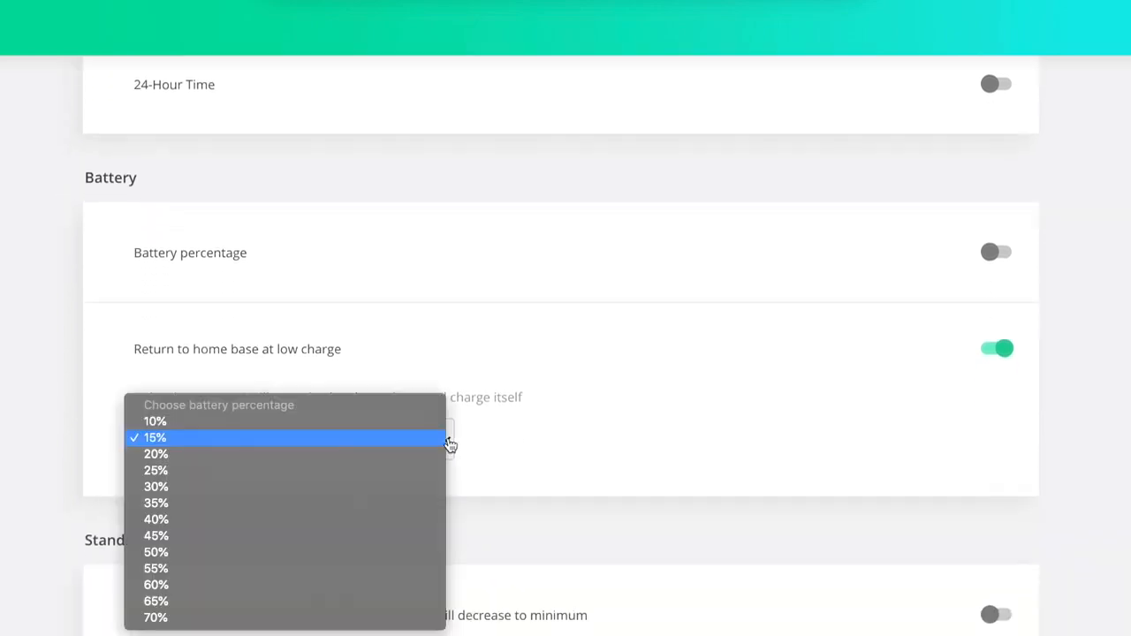
pyautogui.click(437, 452)
pyautogui.scroll(-3, 1128, 379)
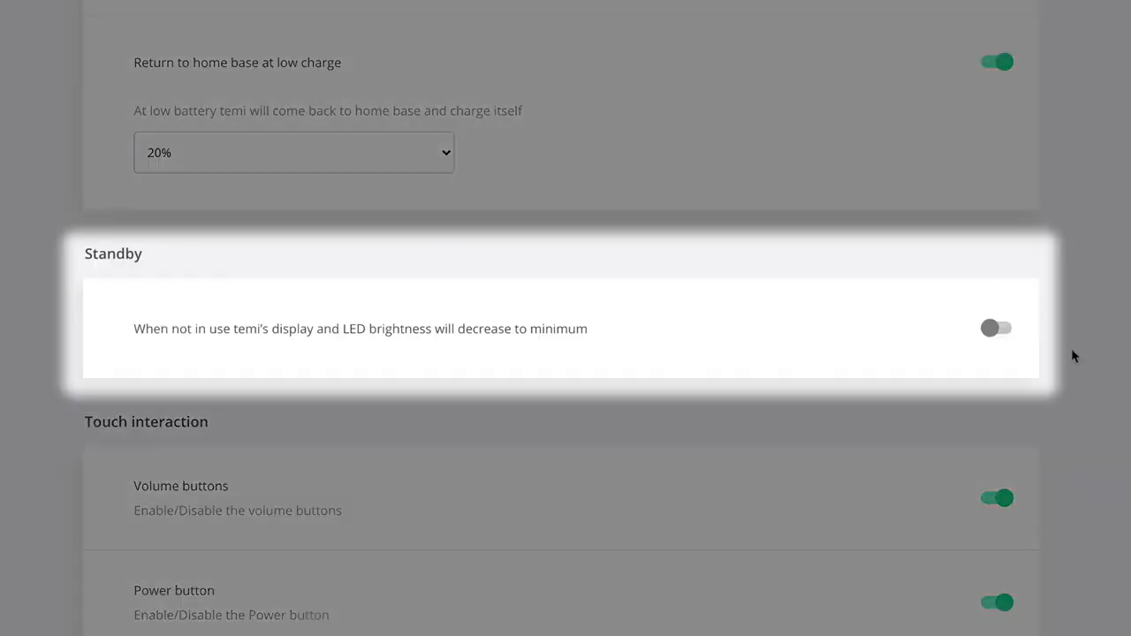
pyautogui.click(1000, 334)
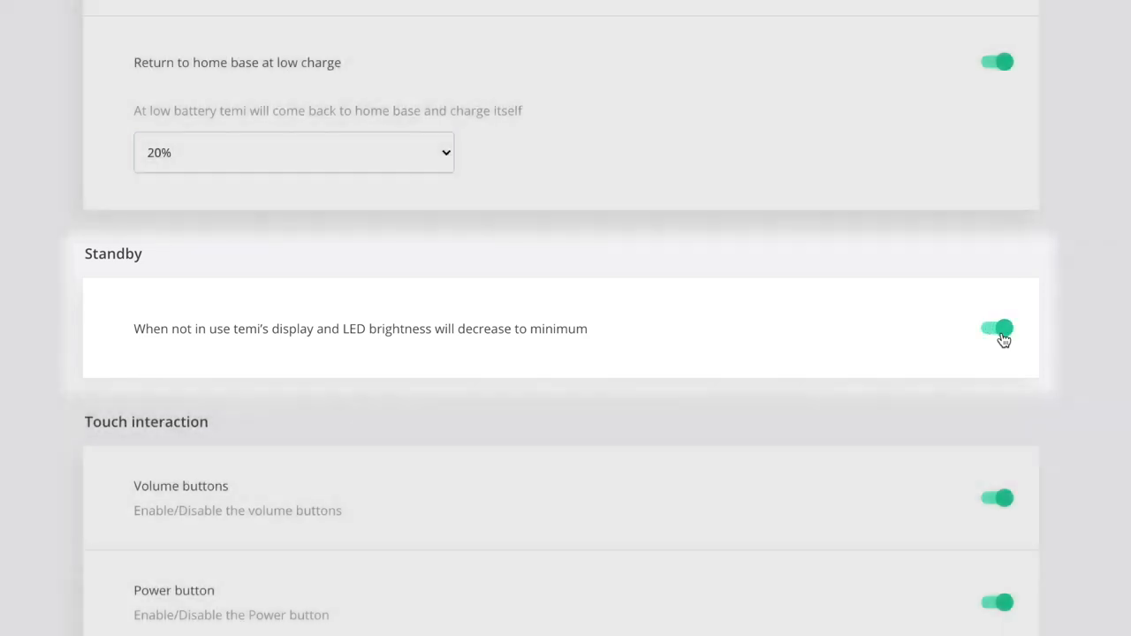
pyautogui.click(1004, 339)
pyautogui.scroll(-3, 1129, 371)
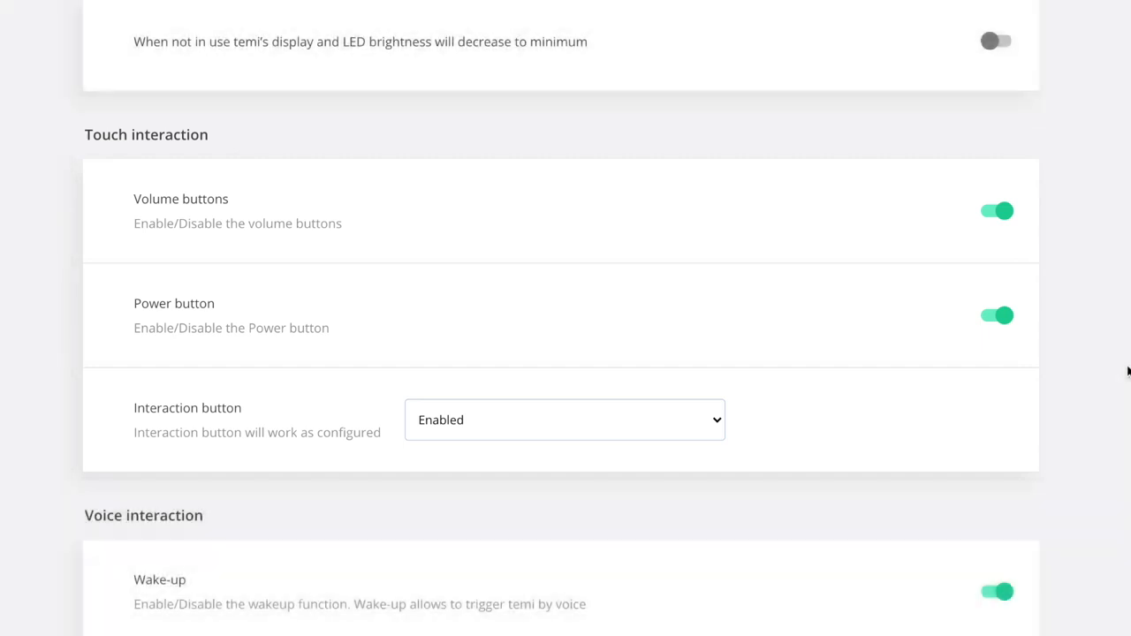
pyautogui.click(723, 429)
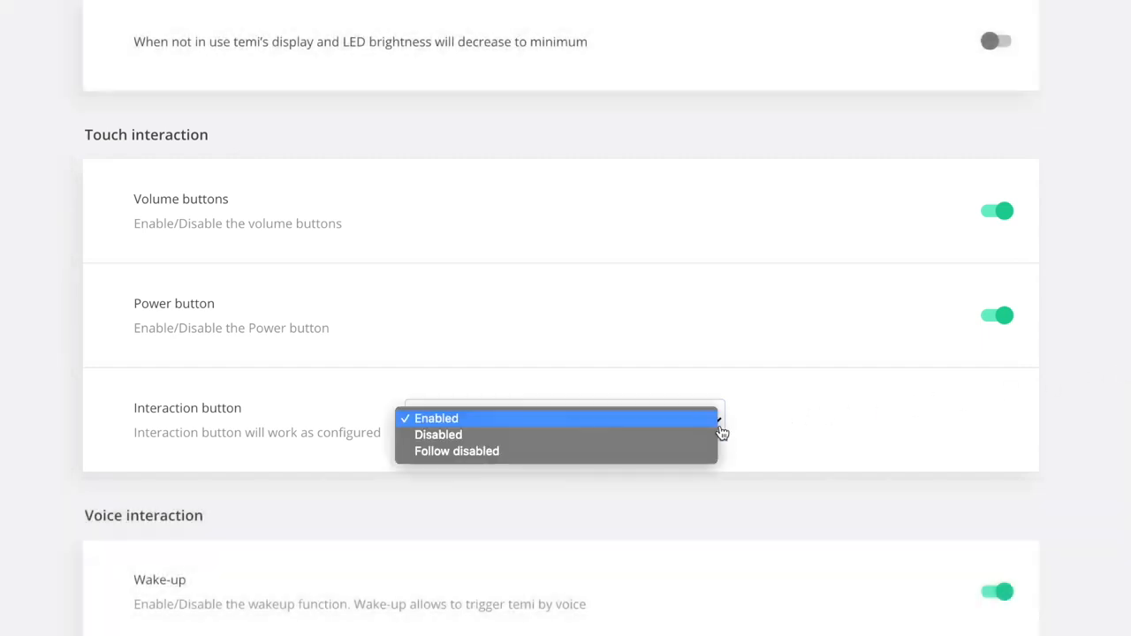
pyautogui.click(1084, 438)
pyautogui.scroll(-3, 1084, 437)
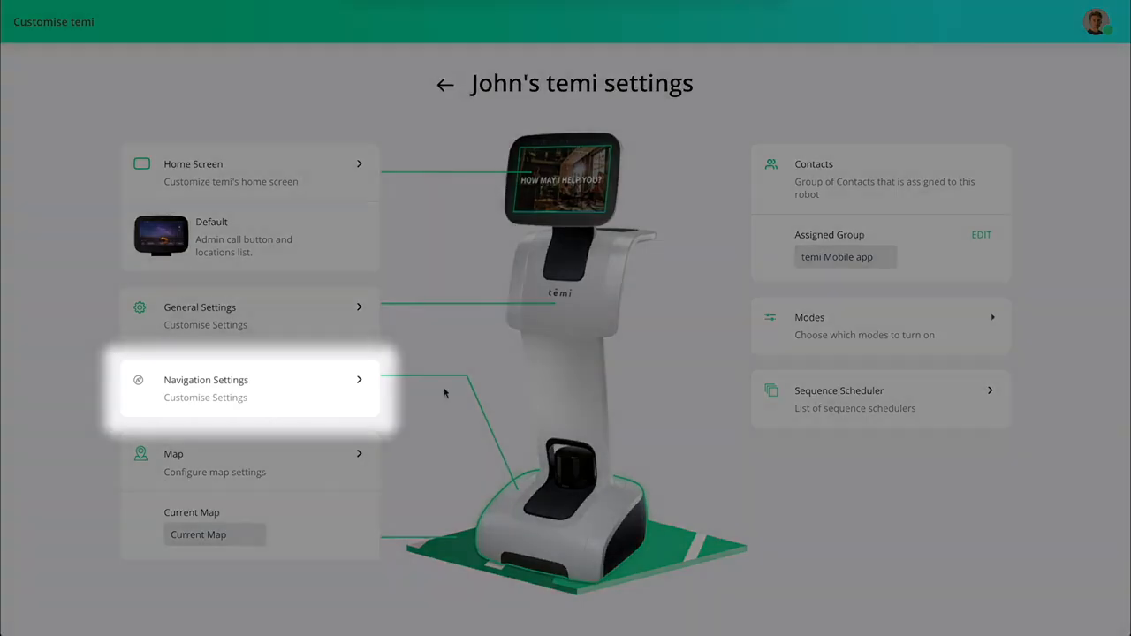
# In Navigation settings, keep stairs/drops at Yes, obstacle sensitivity High and navigation speed High.
pyautogui.click(361, 383)
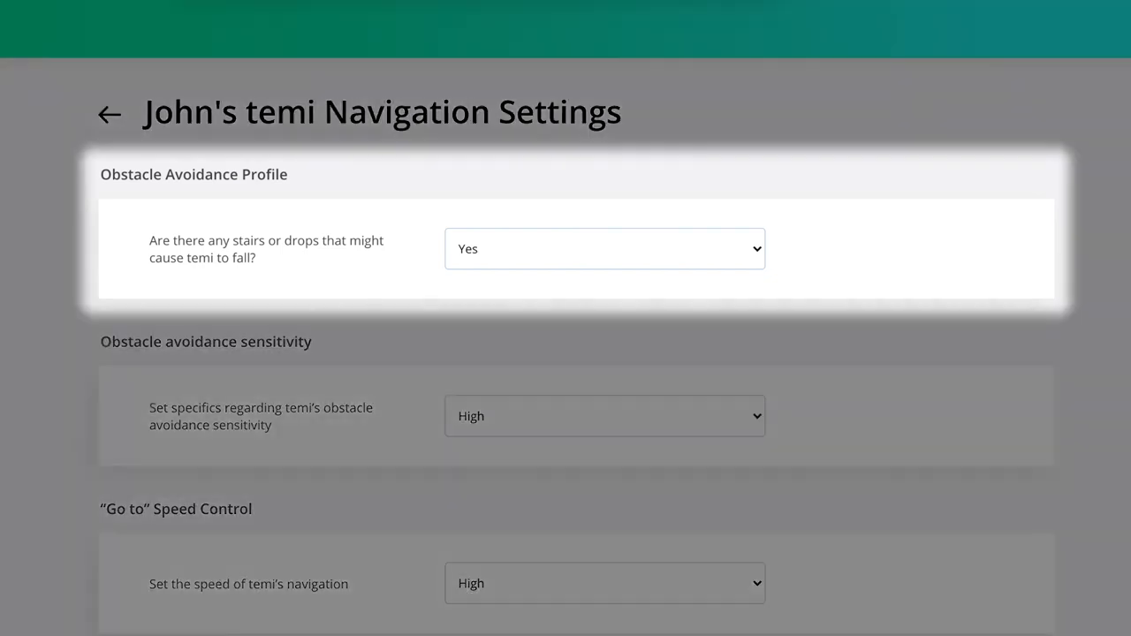
pyautogui.click(759, 254)
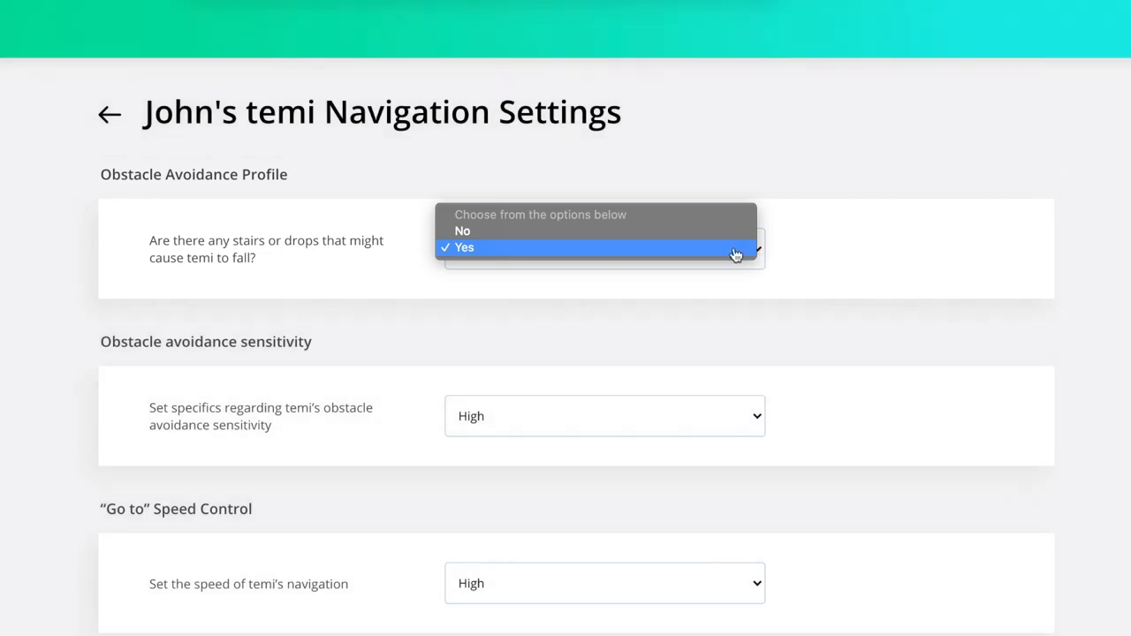
pyautogui.click(735, 255)
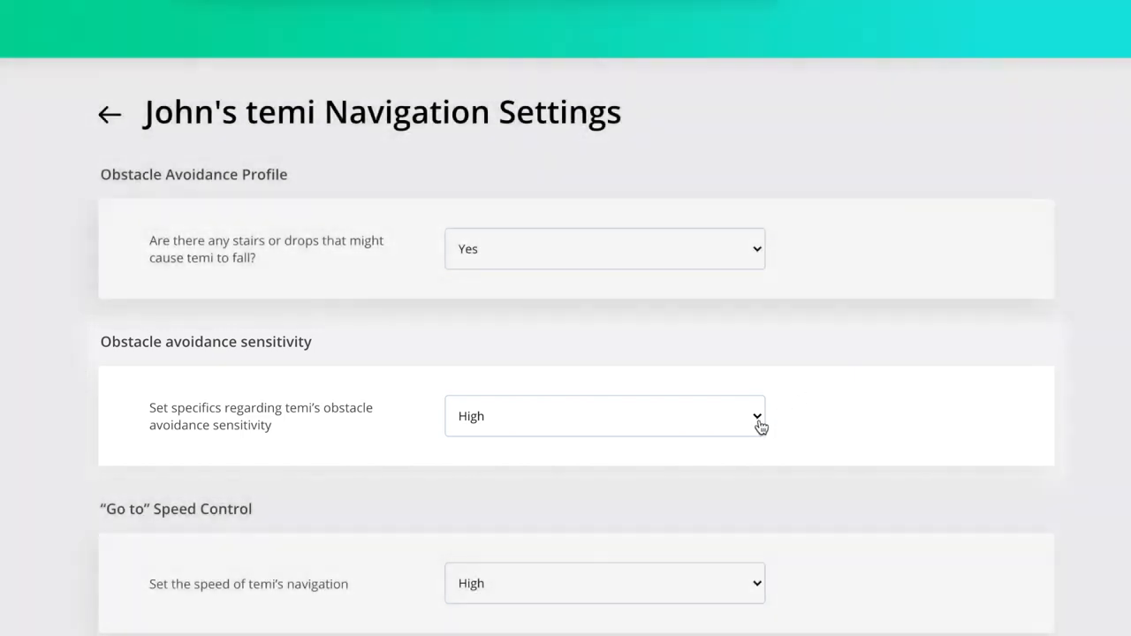
pyautogui.click(757, 416)
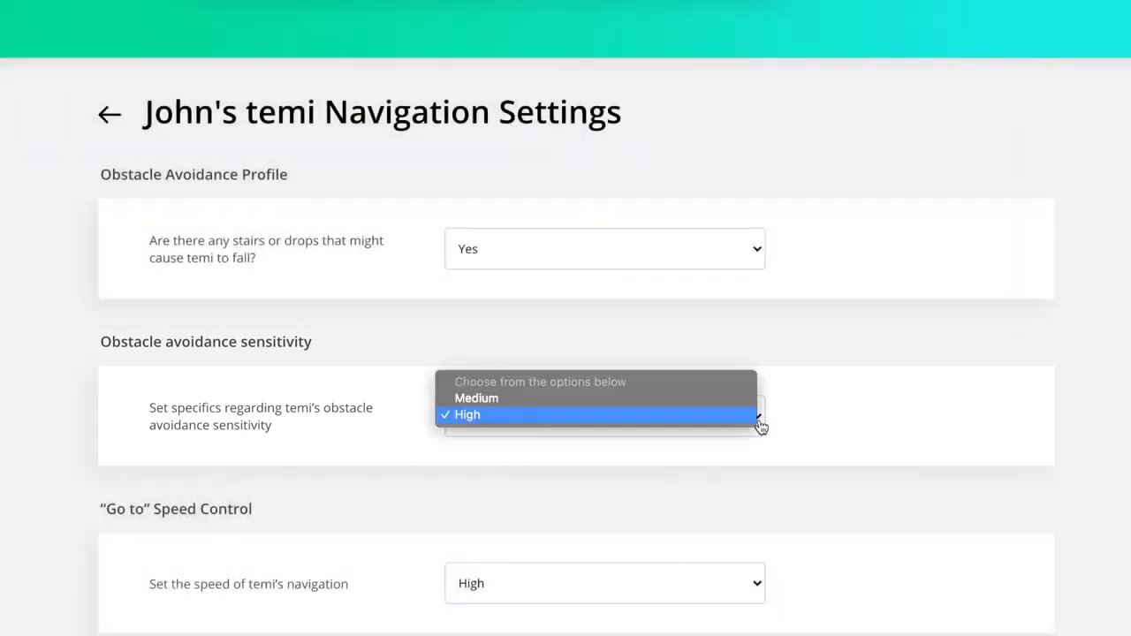
pyautogui.click(729, 424)
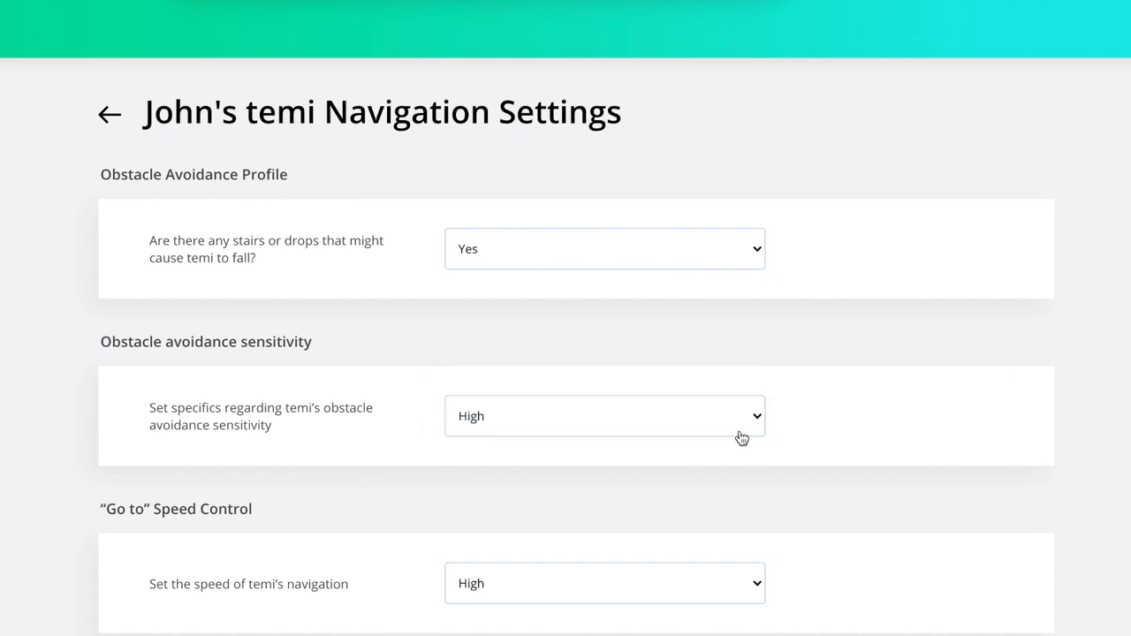
pyautogui.scroll(-3, 811, 486)
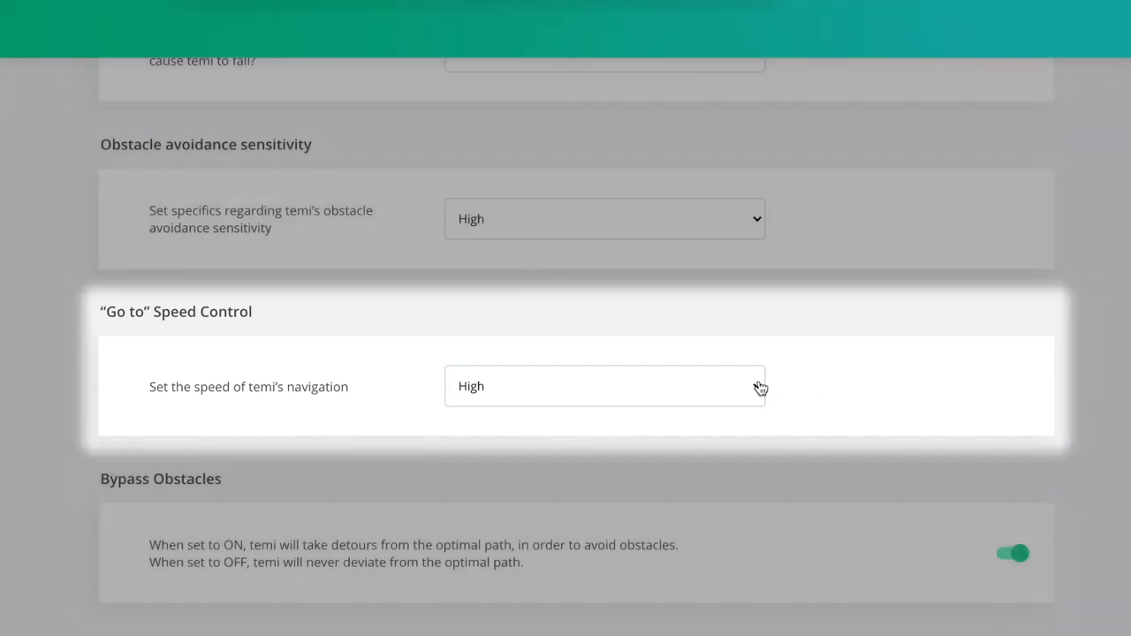
pyautogui.click(757, 388)
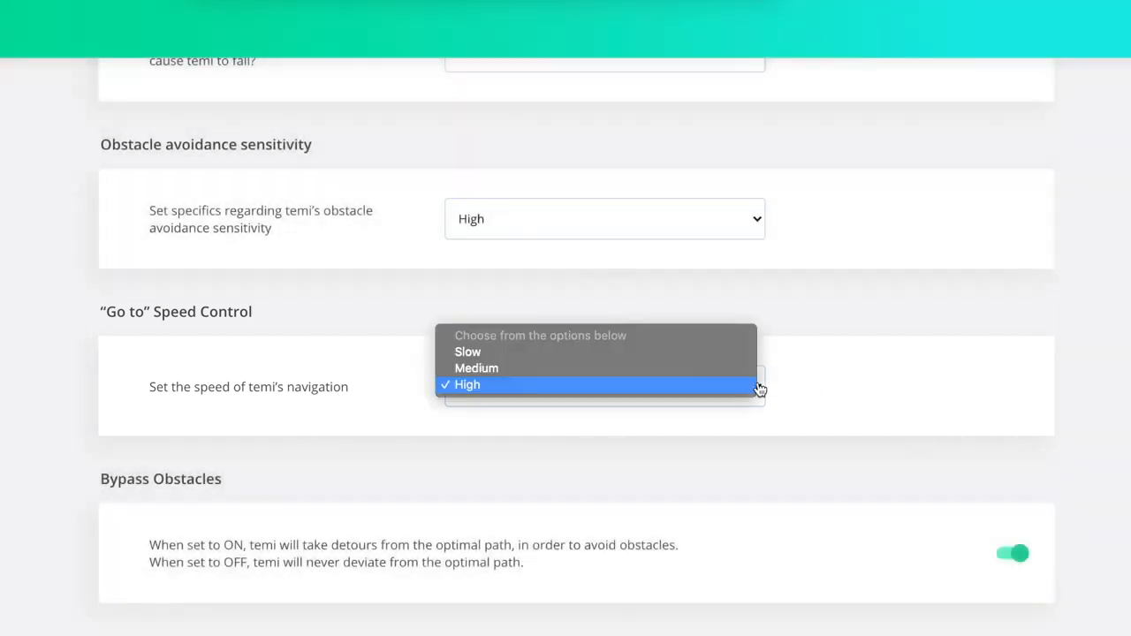
pyautogui.click(758, 385)
pyautogui.scroll(-3, 760, 388)
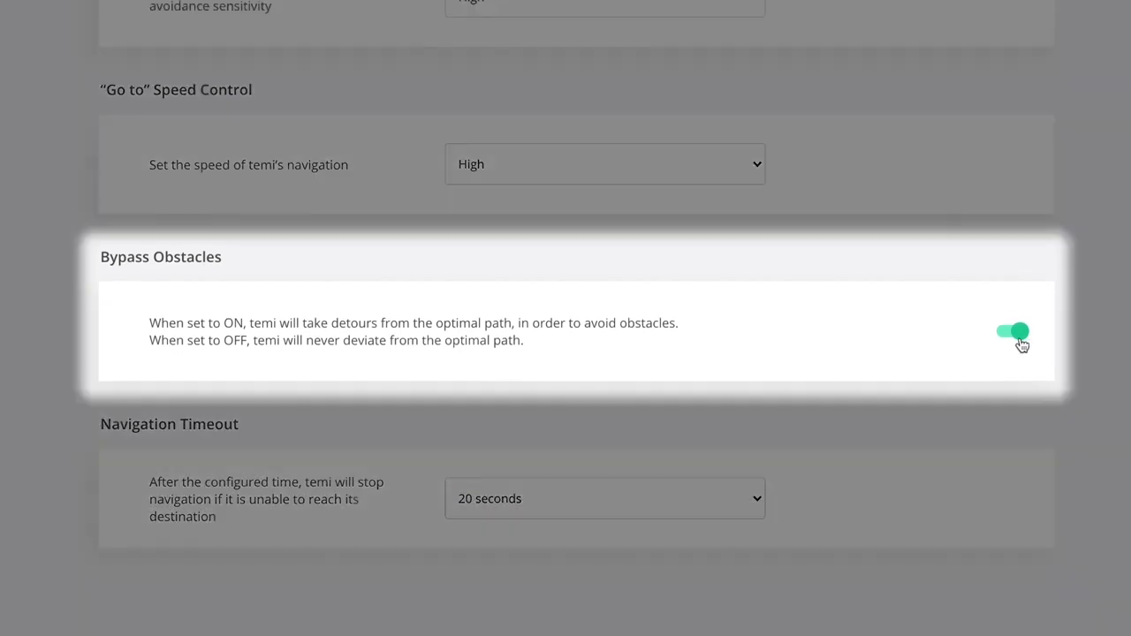
# Leave Bypass Obstacles on and set the navigation timeout to 10 seconds.
pyautogui.click(1017, 336)
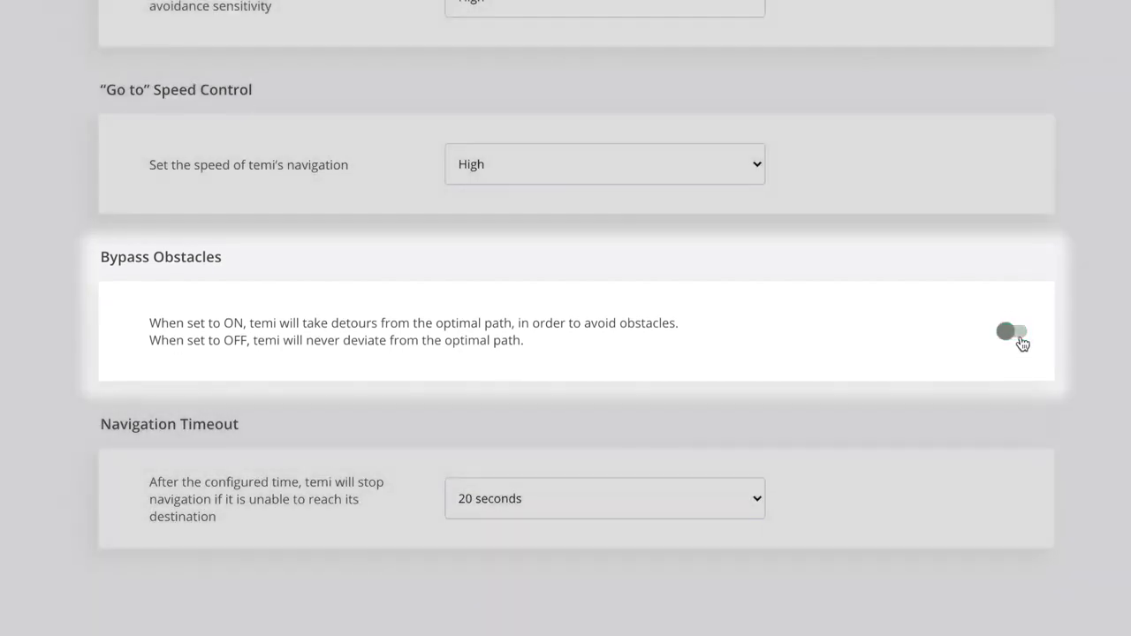
pyautogui.click(1018, 336)
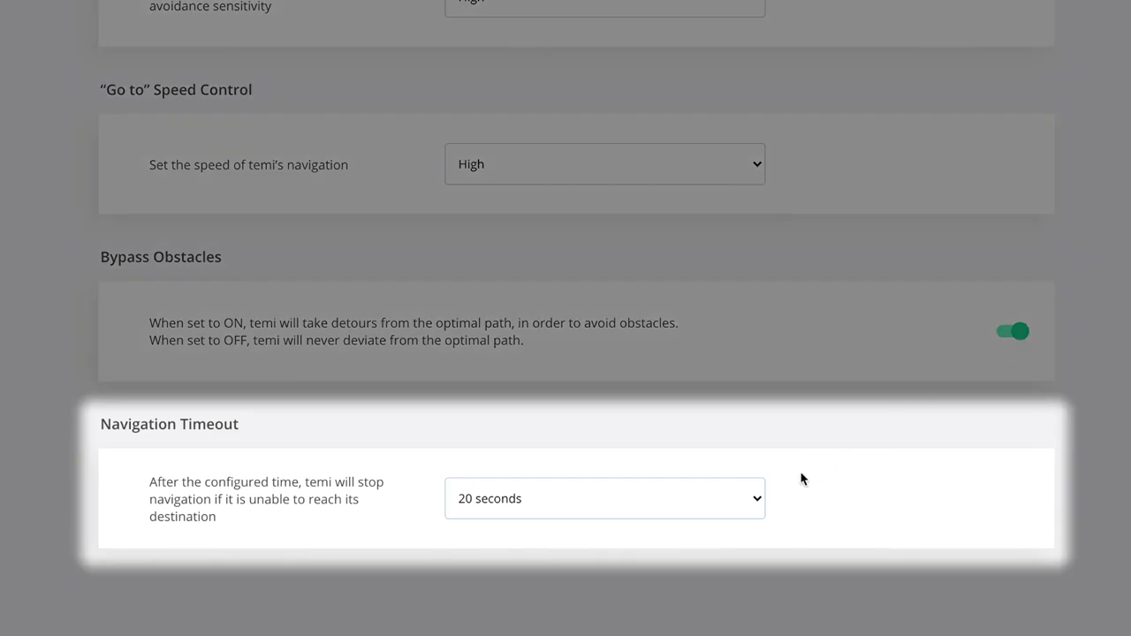
pyautogui.click(763, 500)
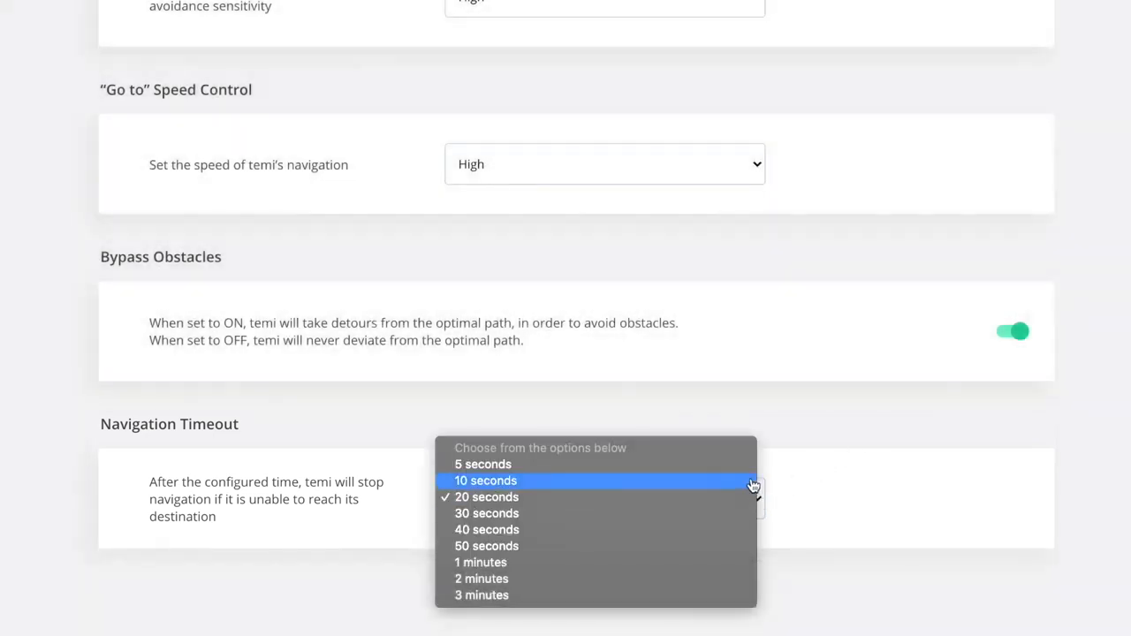
pyautogui.click(753, 481)
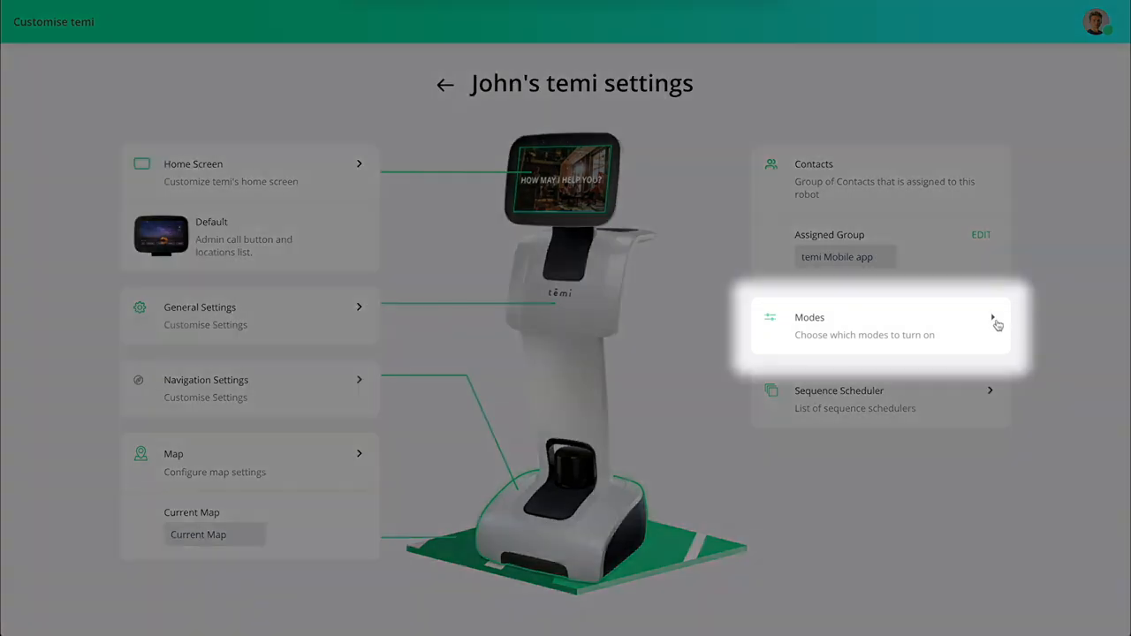
# Expand the robot's modes, select Privacy, and open the Greet mode settings.
pyautogui.click(993, 320)
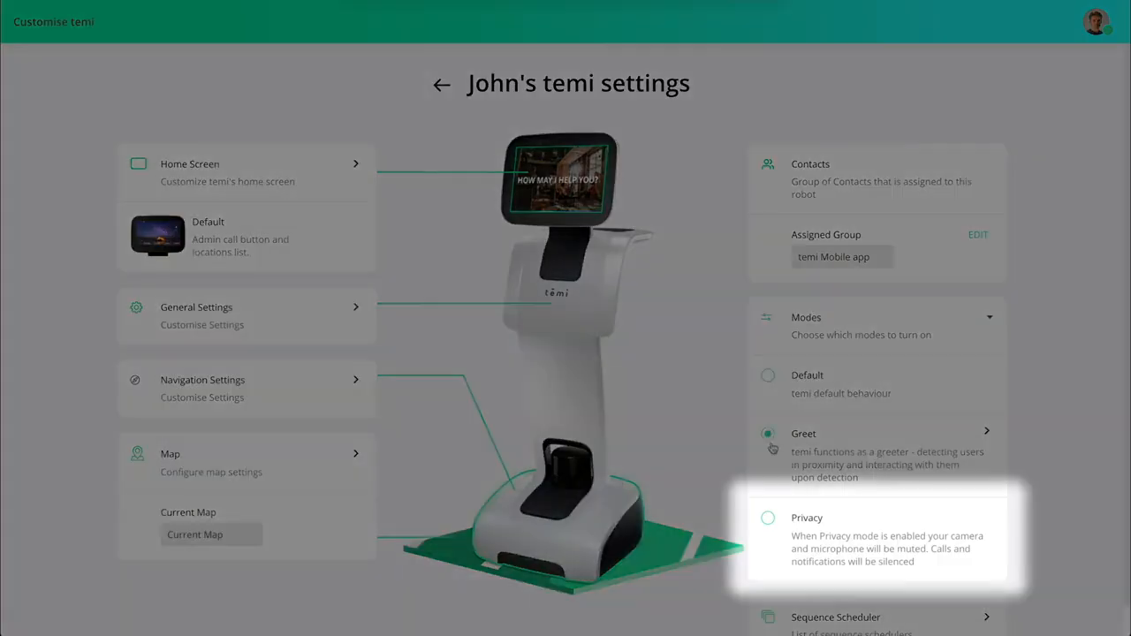
pyautogui.click(768, 520)
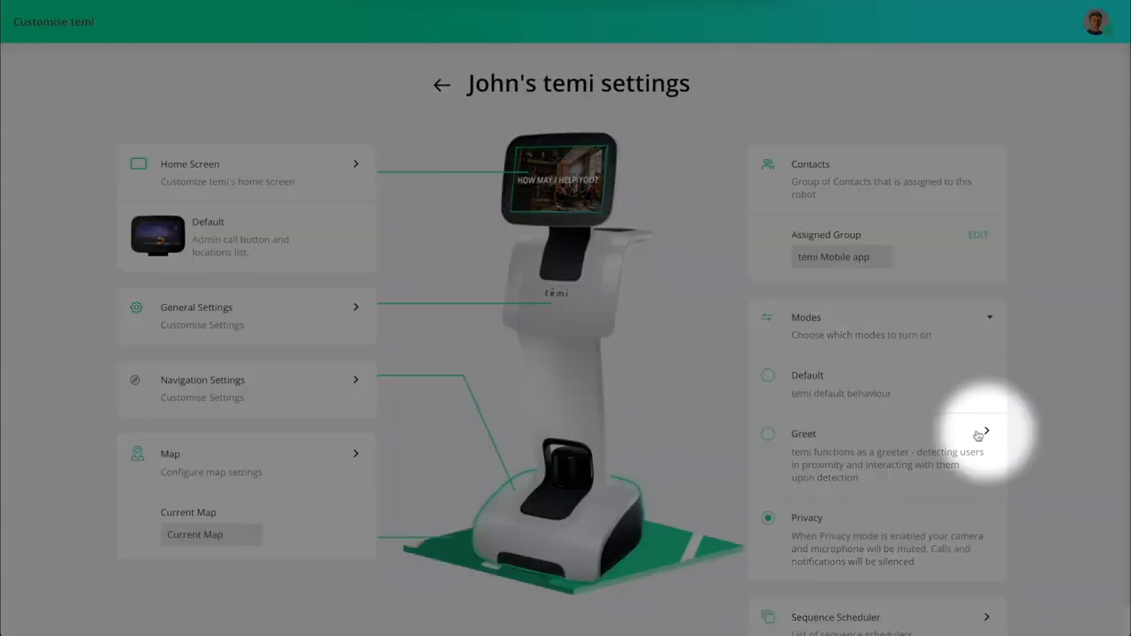
pyautogui.click(985, 433)
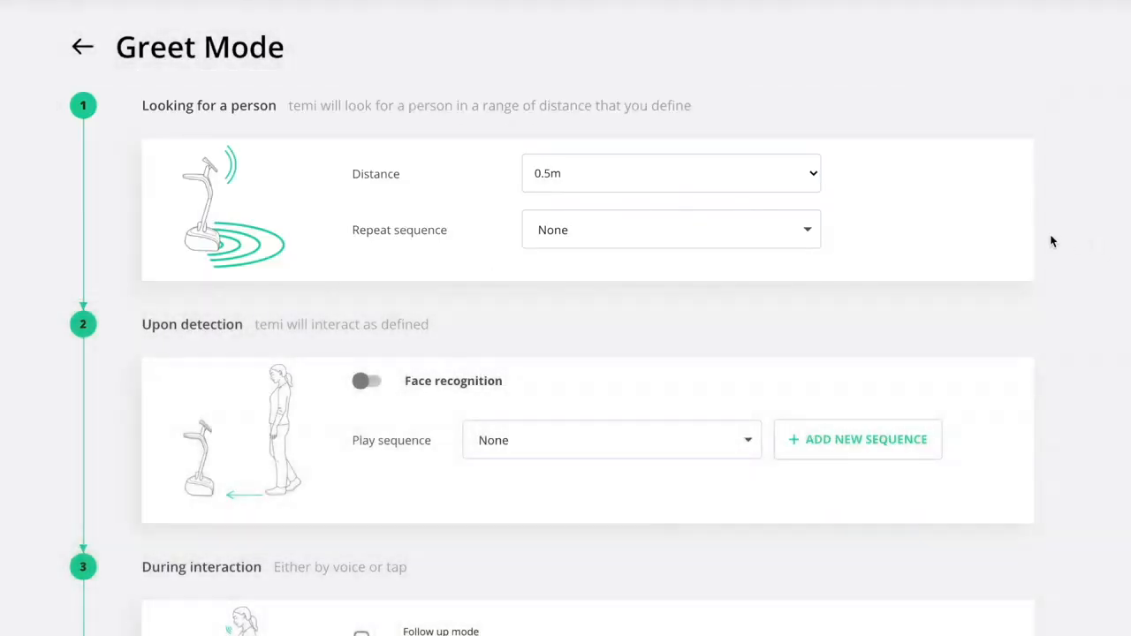
# Choose Logo Animation as the repeat sequence and set the person-search distance to 2m.
pyautogui.click(809, 232)
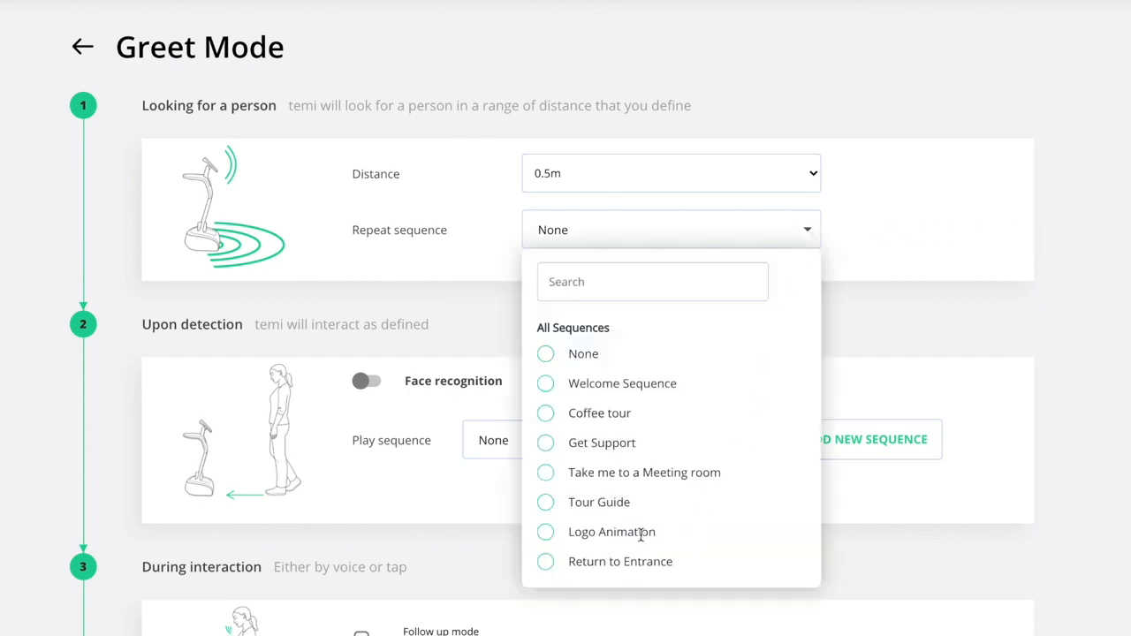
pyautogui.click(546, 533)
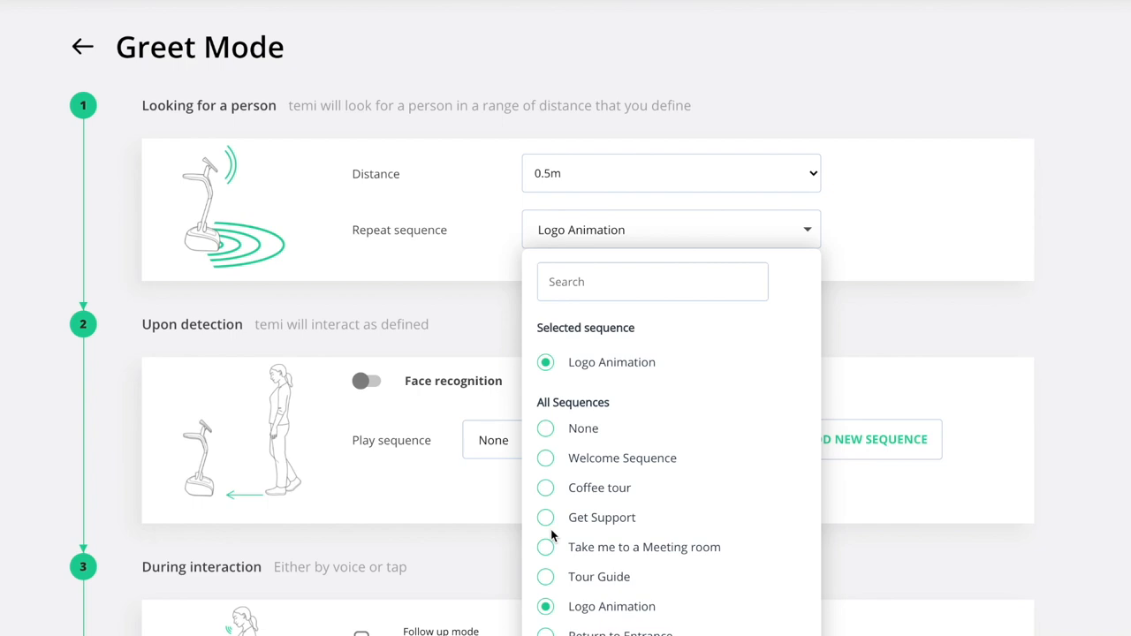
pyautogui.click(879, 278)
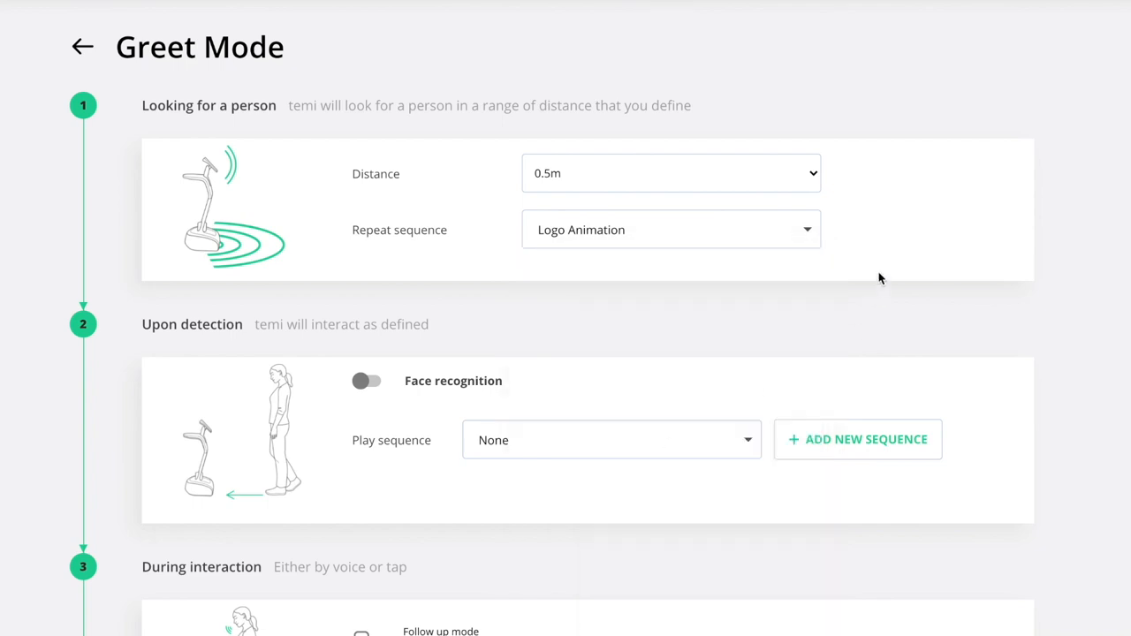
pyautogui.click(813, 172)
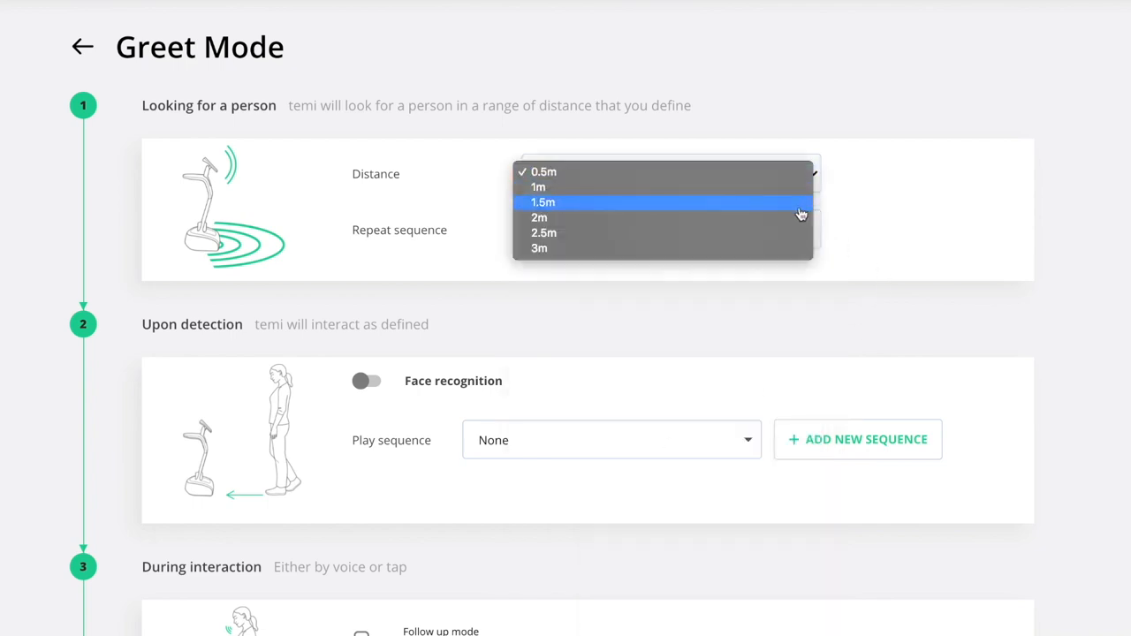
pyautogui.click(797, 218)
pyautogui.scroll(-3, 1034, 141)
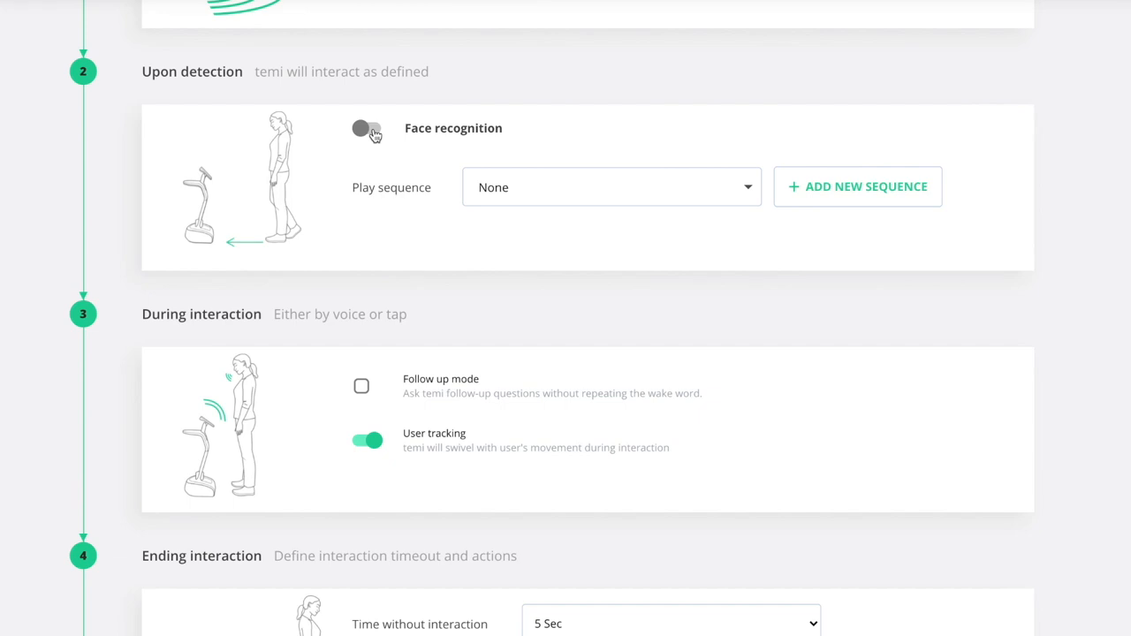
# Enable face recognition: Welcome Sequence for recognized users, Get Support for unrecognized users.
pyautogui.click(375, 134)
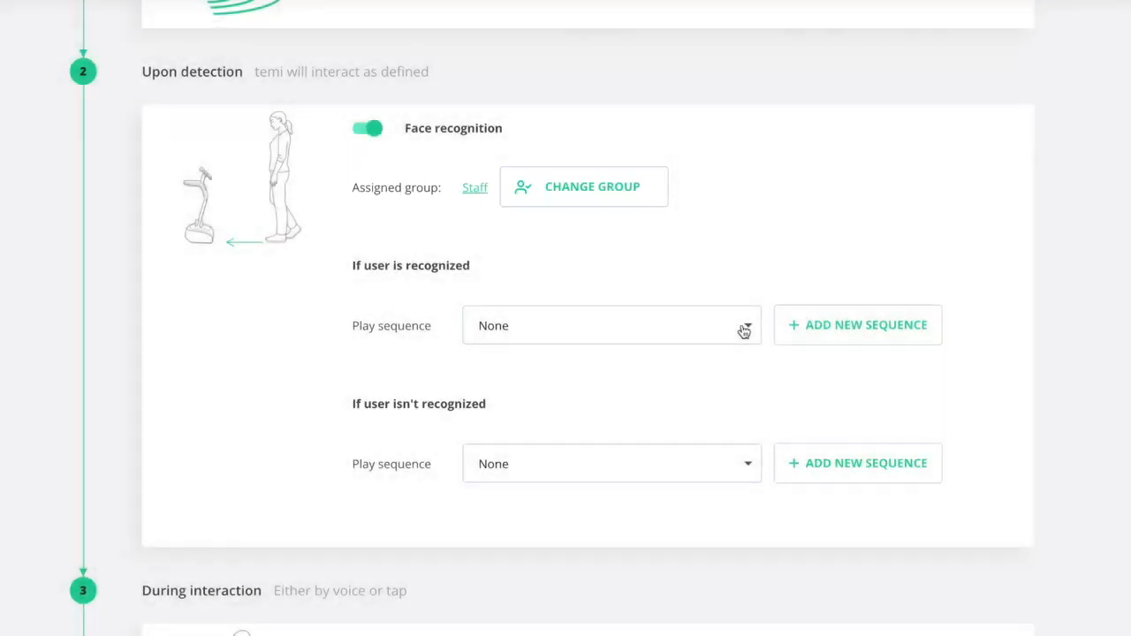
pyautogui.click(743, 327)
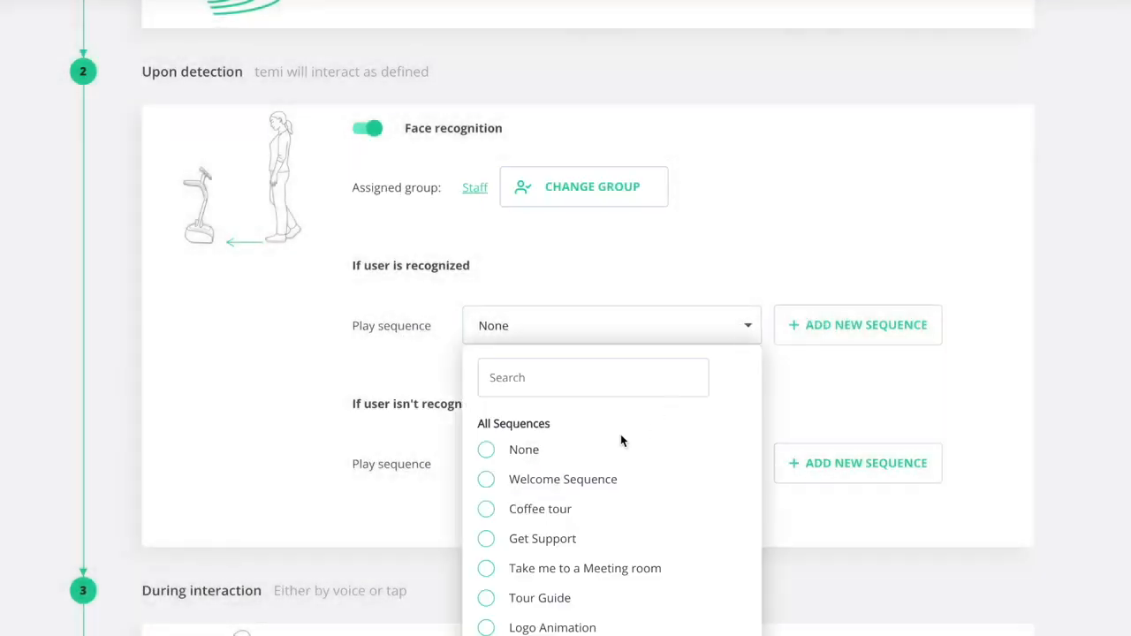
pyautogui.click(487, 478)
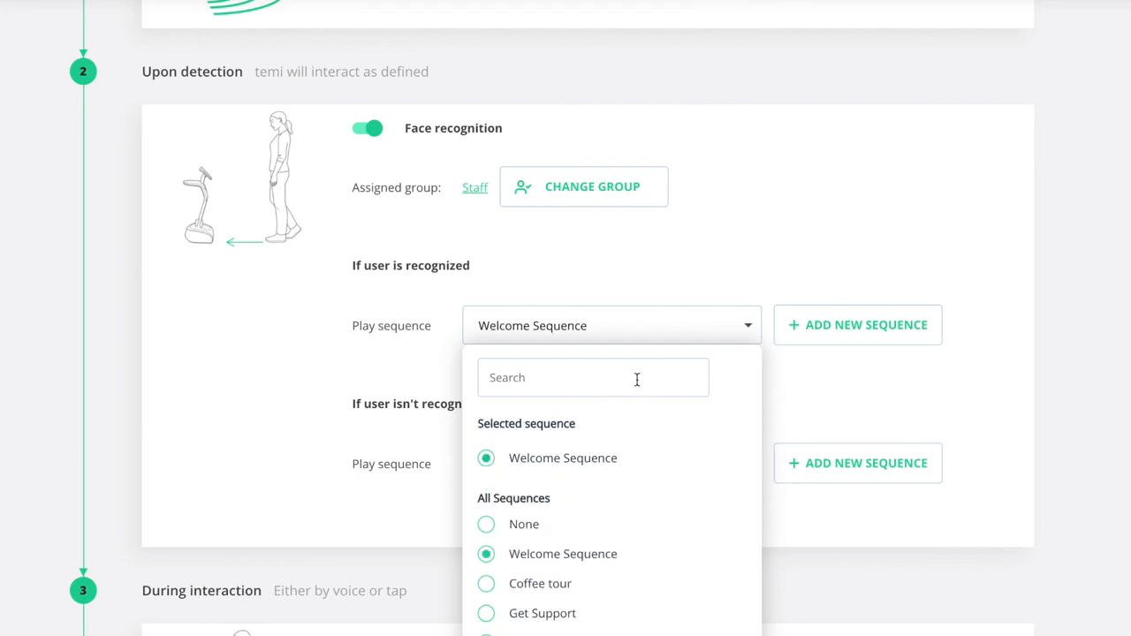
pyautogui.click(749, 332)
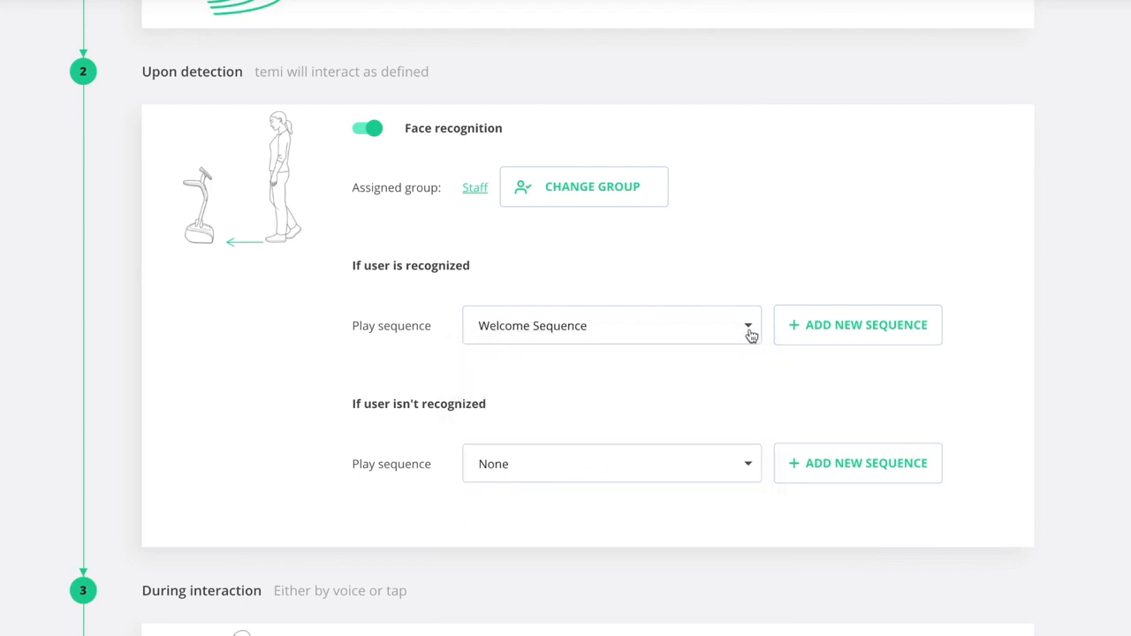
pyautogui.click(749, 465)
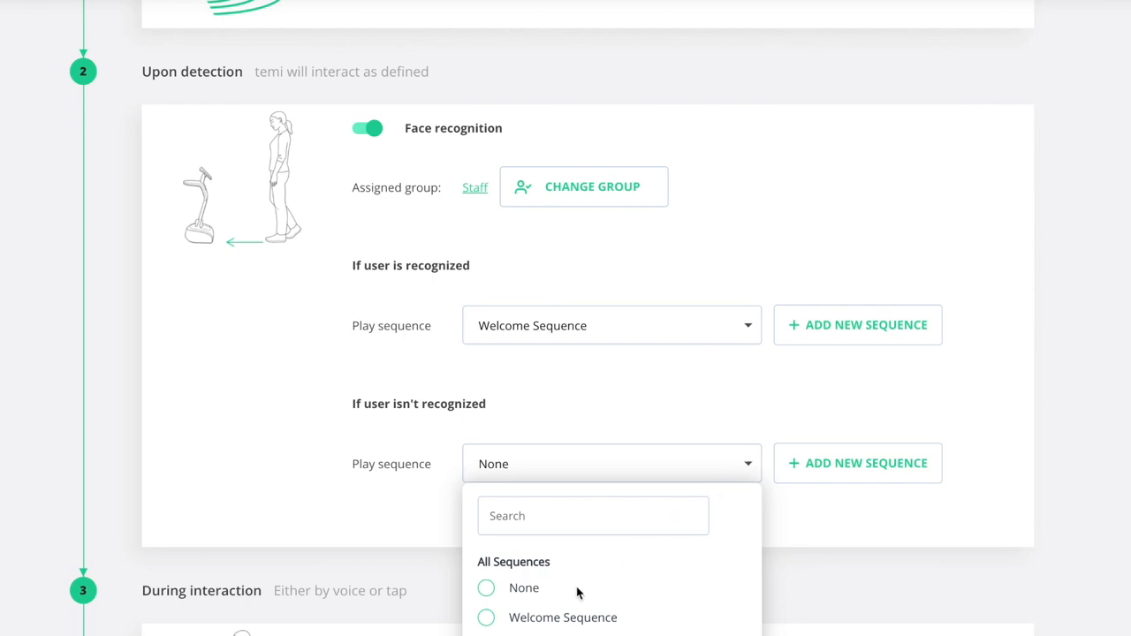
pyautogui.scroll(-1, 562, 614)
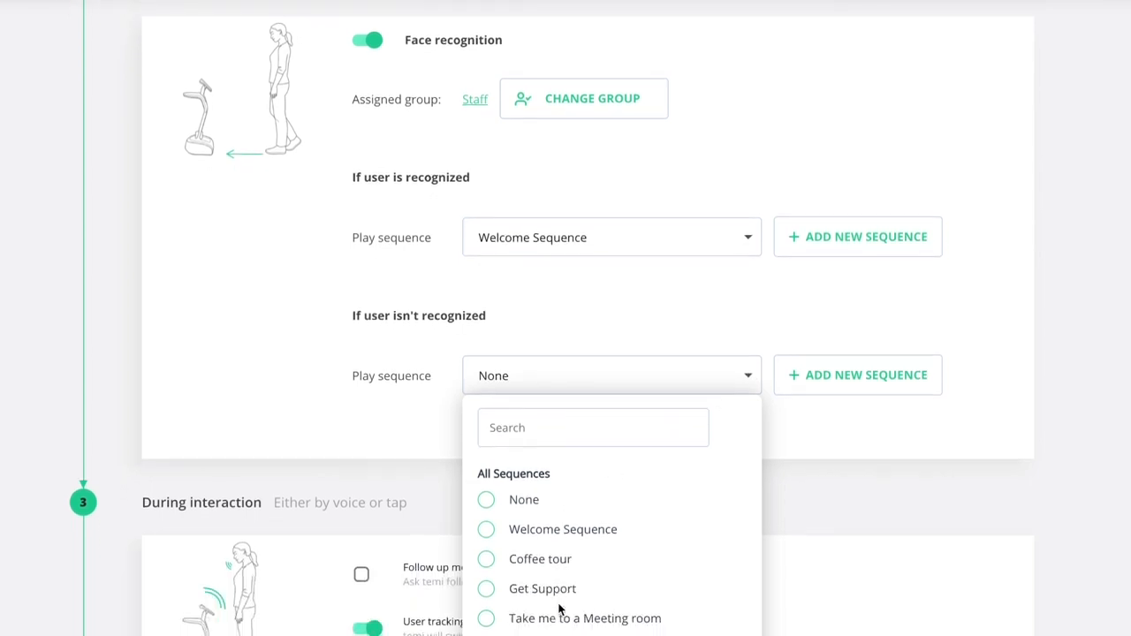
pyautogui.click(487, 593)
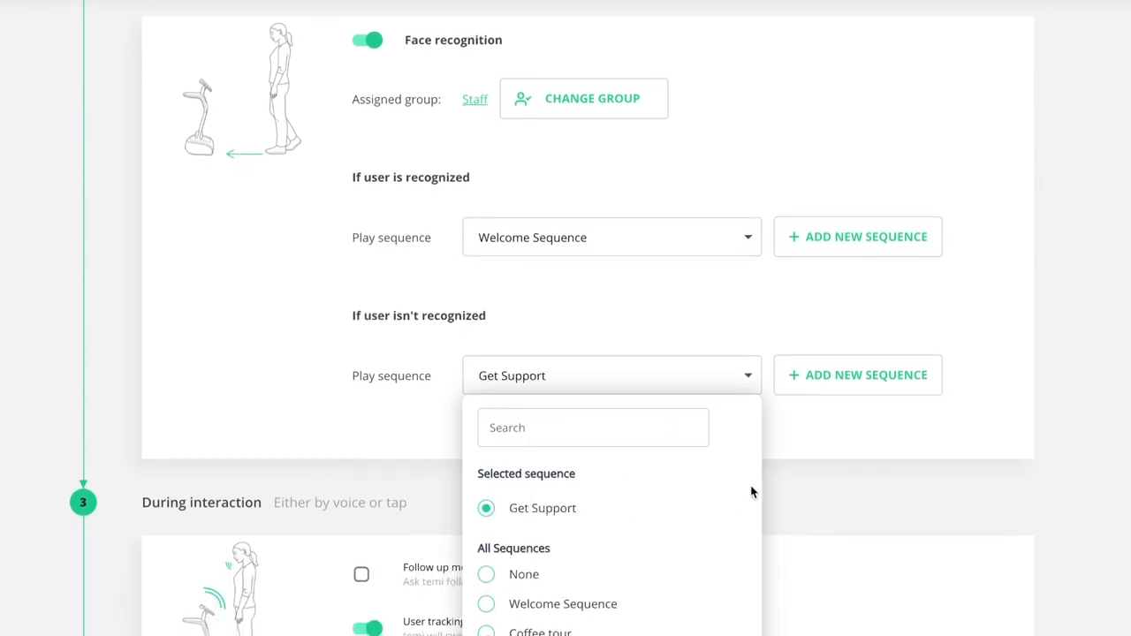
pyautogui.click(780, 450)
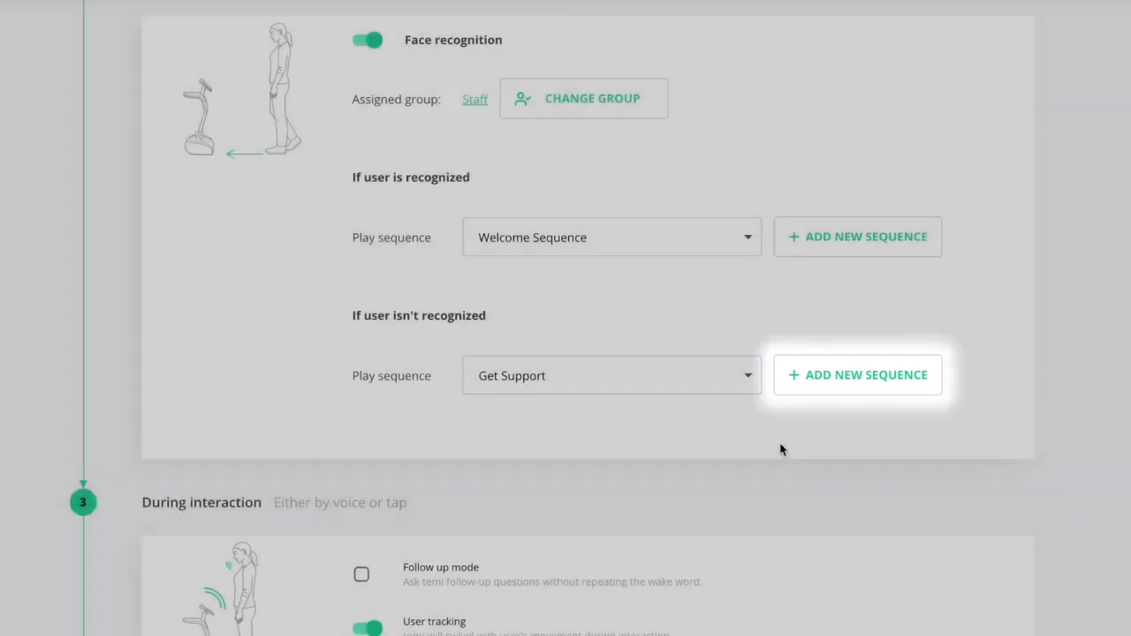
pyautogui.scroll(-4, 780, 450)
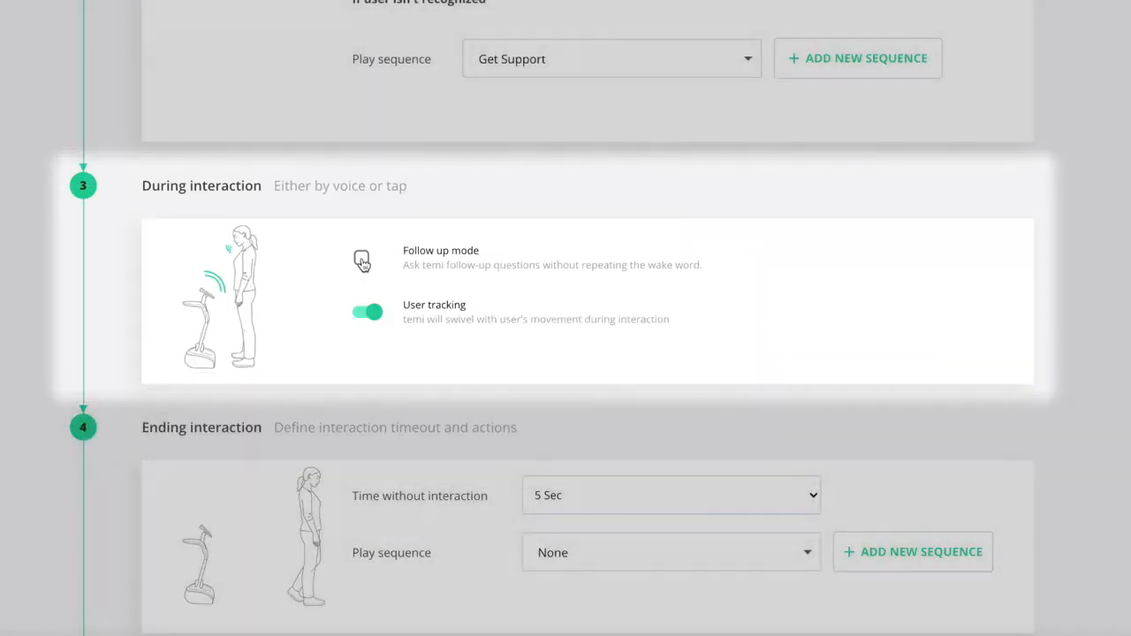
# Try the follow-up mode and user tracking toggles, leaving follow-up off and tracking on.
pyautogui.click(362, 258)
pyautogui.click(361, 259)
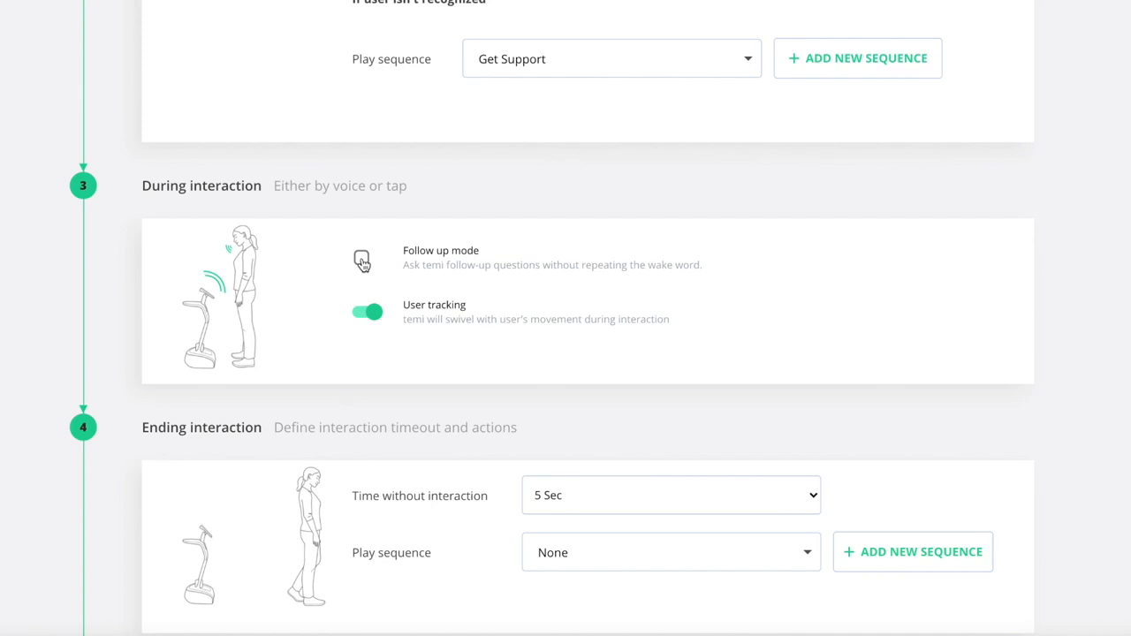
pyautogui.click(377, 319)
pyautogui.click(369, 319)
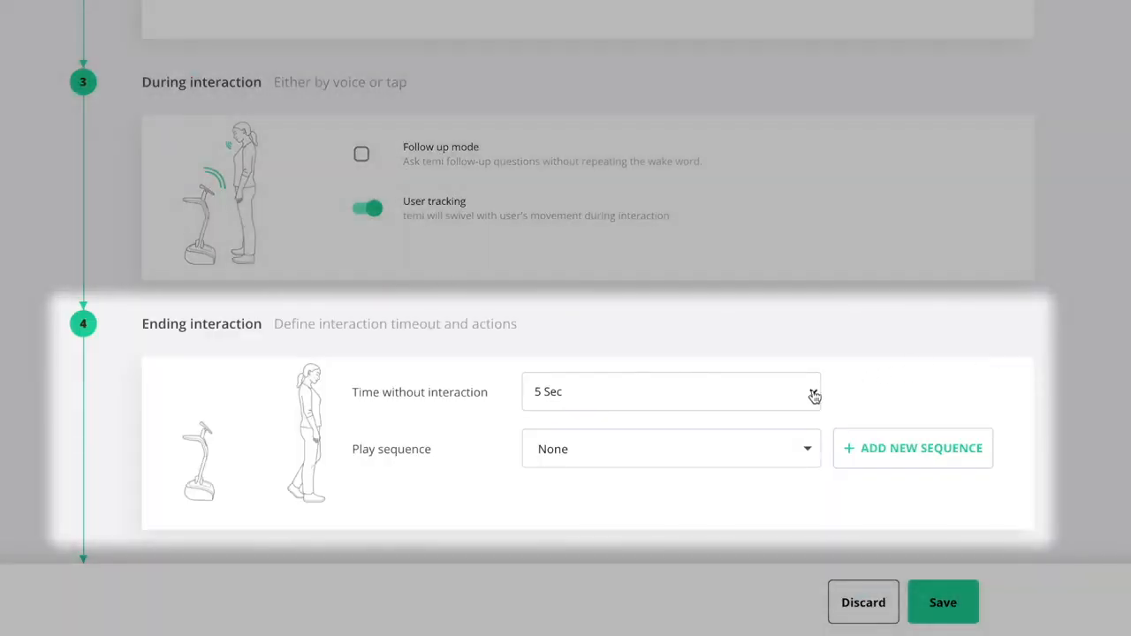
# End interactions after 10 Sec idle with Return to Entrance, and save the Greet mode.
pyautogui.click(814, 393)
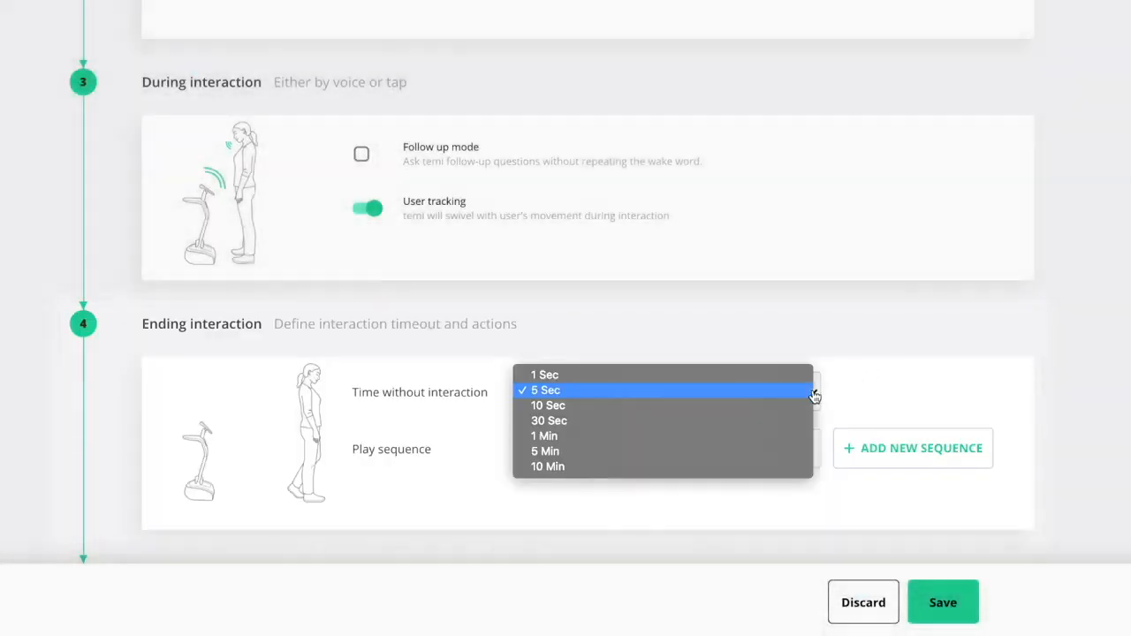
pyautogui.click(797, 405)
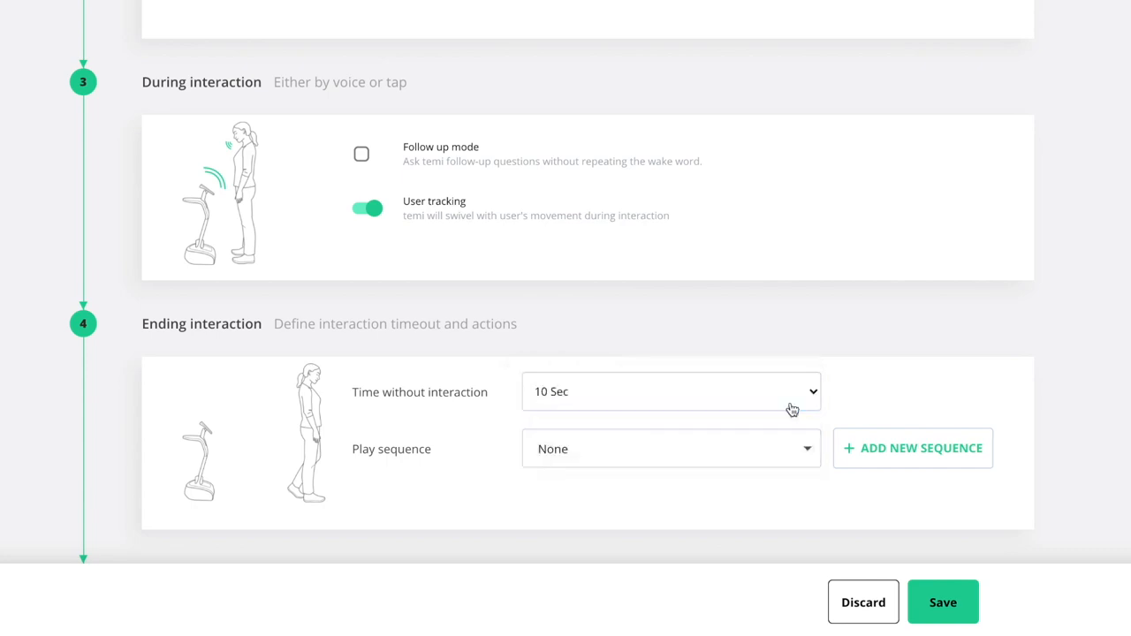
pyautogui.click(809, 449)
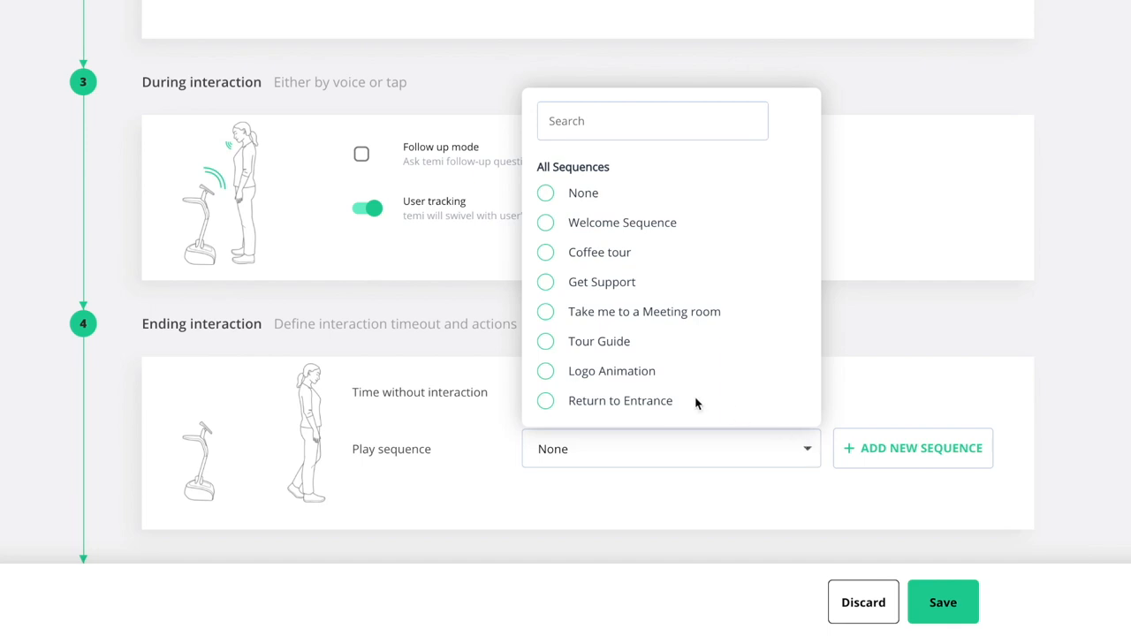
pyautogui.click(545, 402)
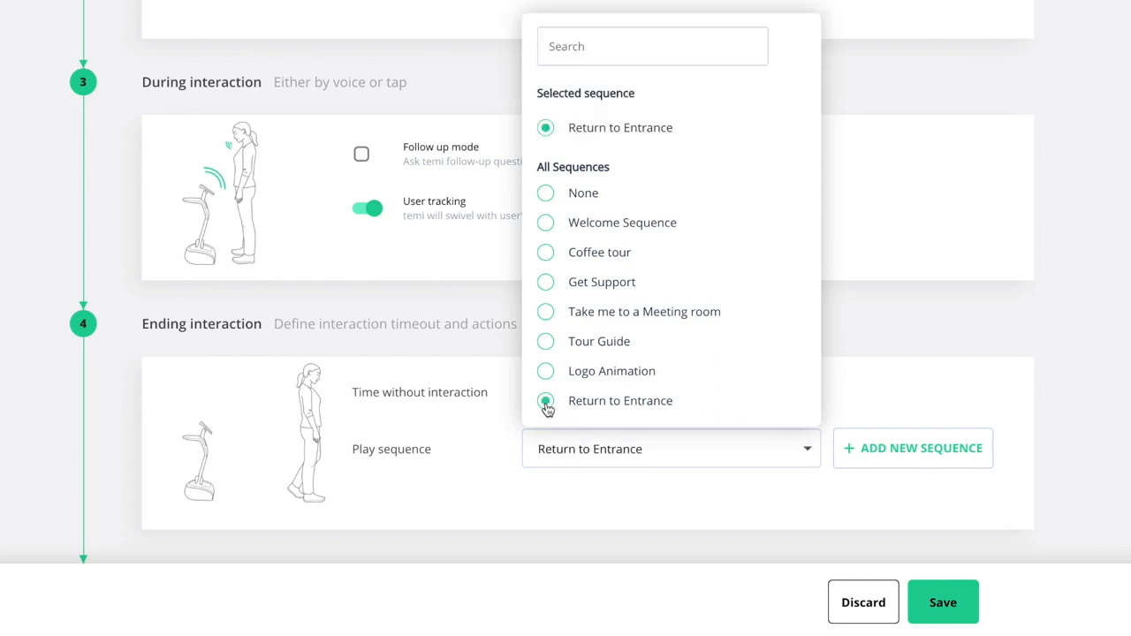
pyautogui.click(876, 389)
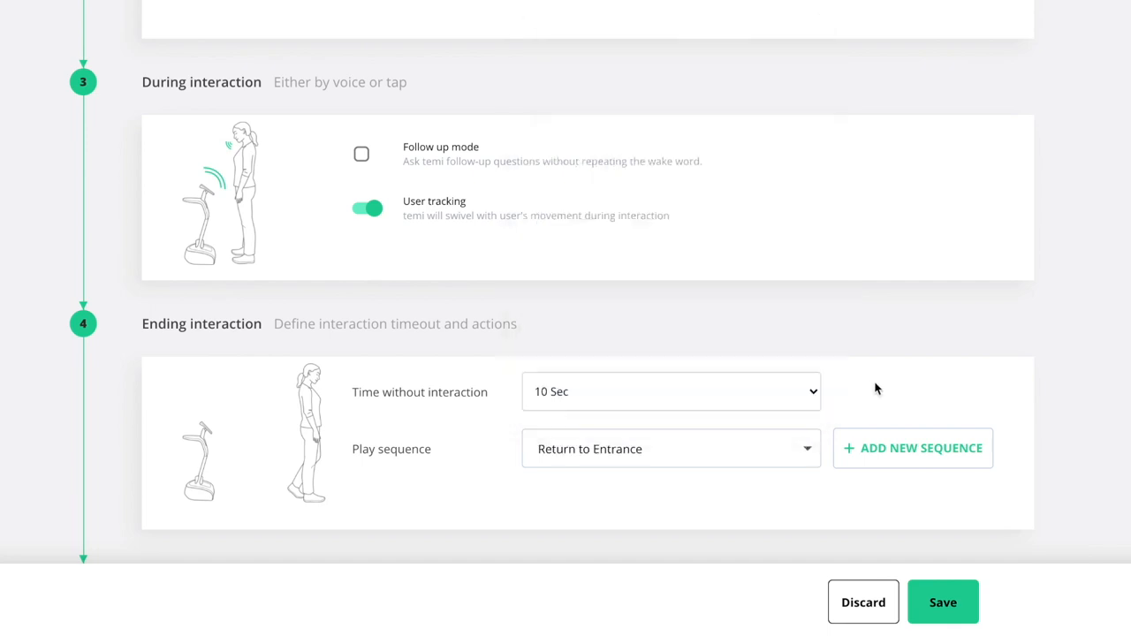
pyautogui.click(947, 601)
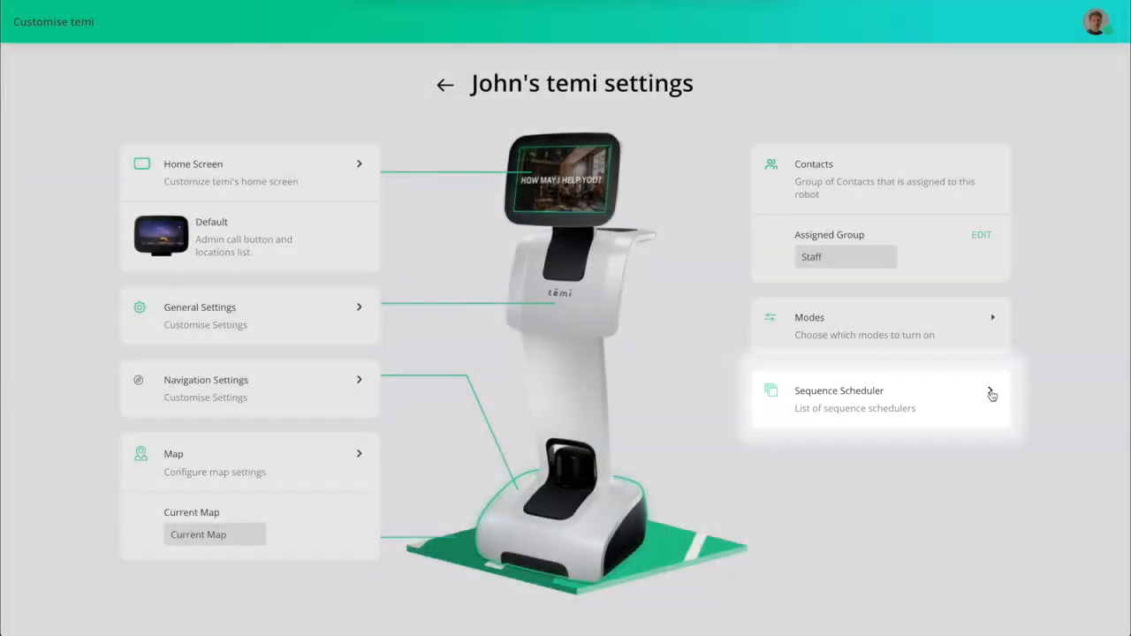
# Create a new sequence schedule named 'Coffee Break' that runs the Coffee tour sequence.
pyautogui.click(991, 390)
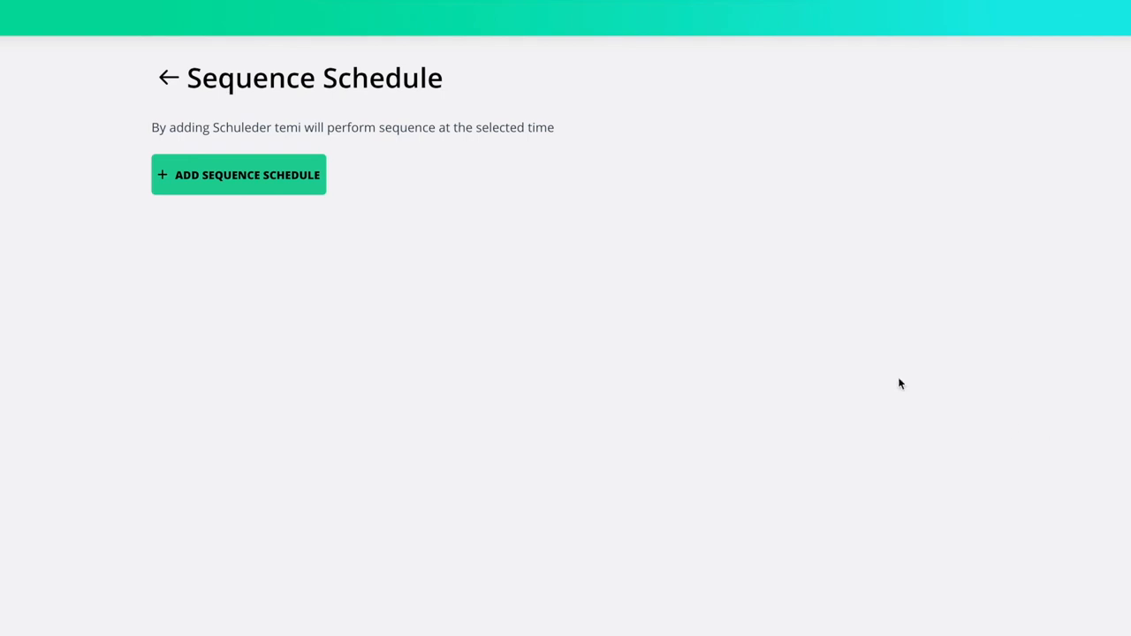
pyautogui.click(310, 181)
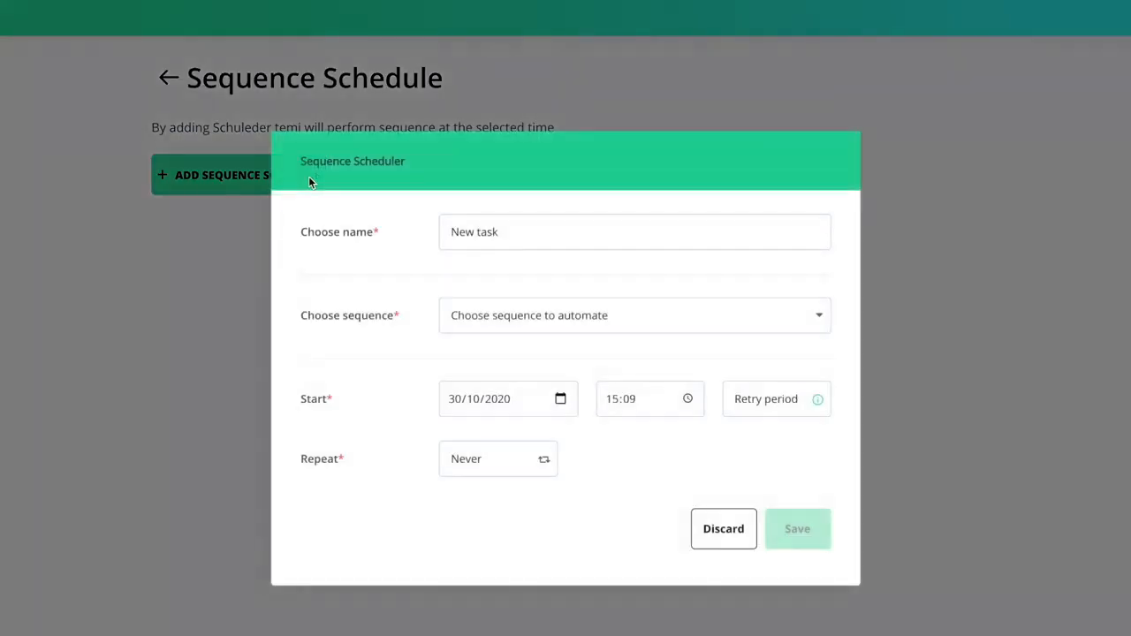
pyautogui.moveTo(503, 232); pyautogui.dragTo(445, 231)
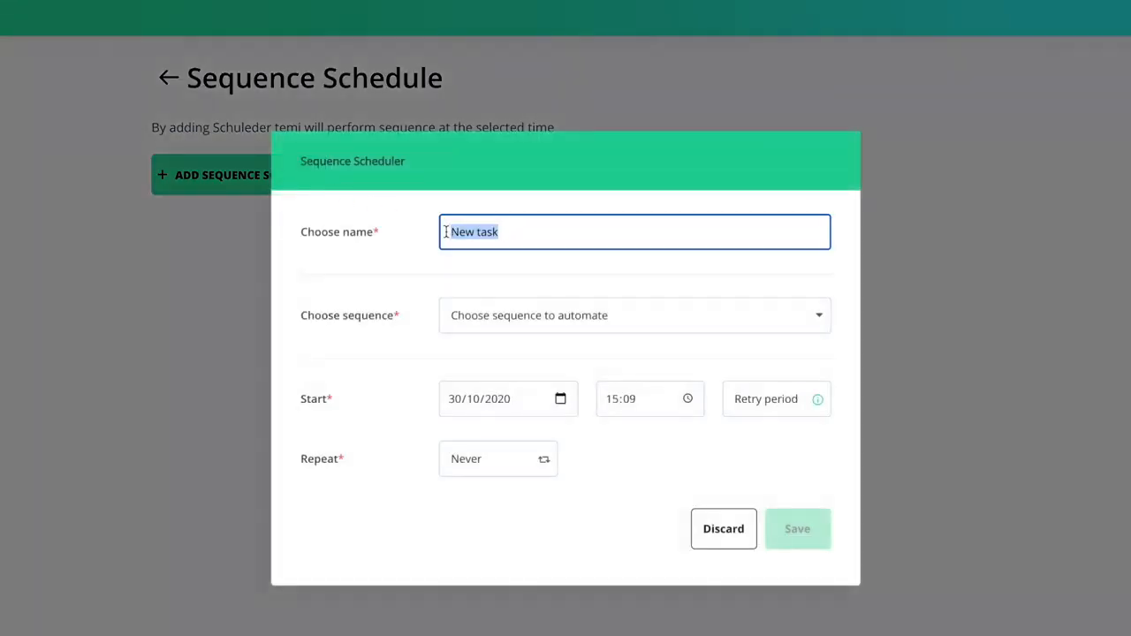
pyautogui.write('Coffee ')
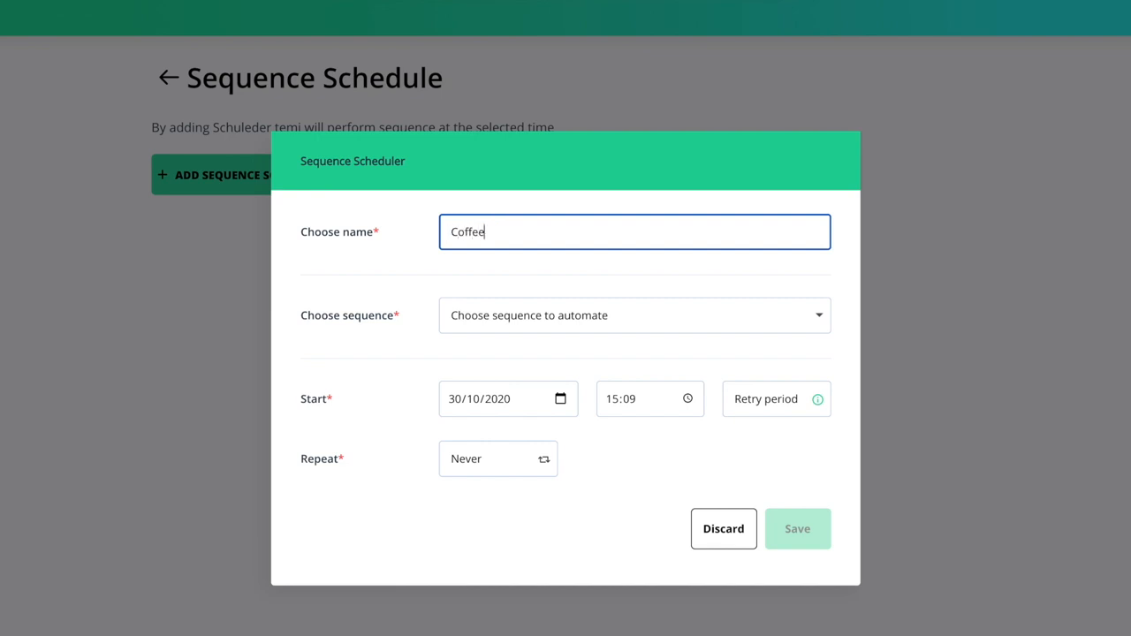
pyautogui.write('Break')
pyautogui.click(813, 317)
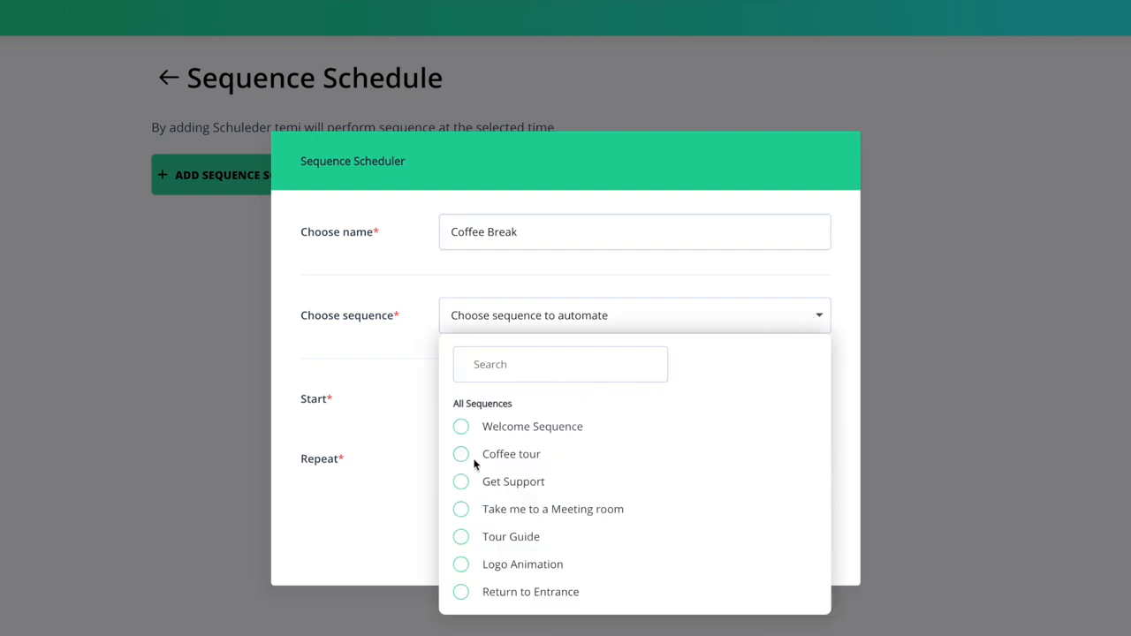
pyautogui.click(461, 456)
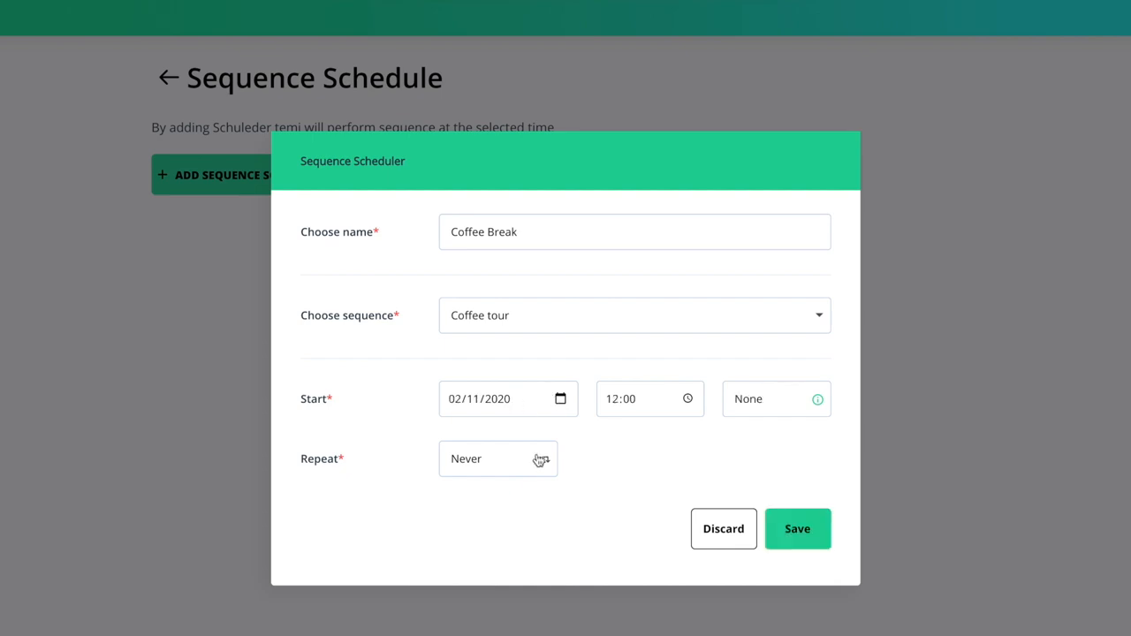
# Set a custom Monday-to-Friday repeat, dropping Sunday, and save the schedule.
pyautogui.click(540, 460)
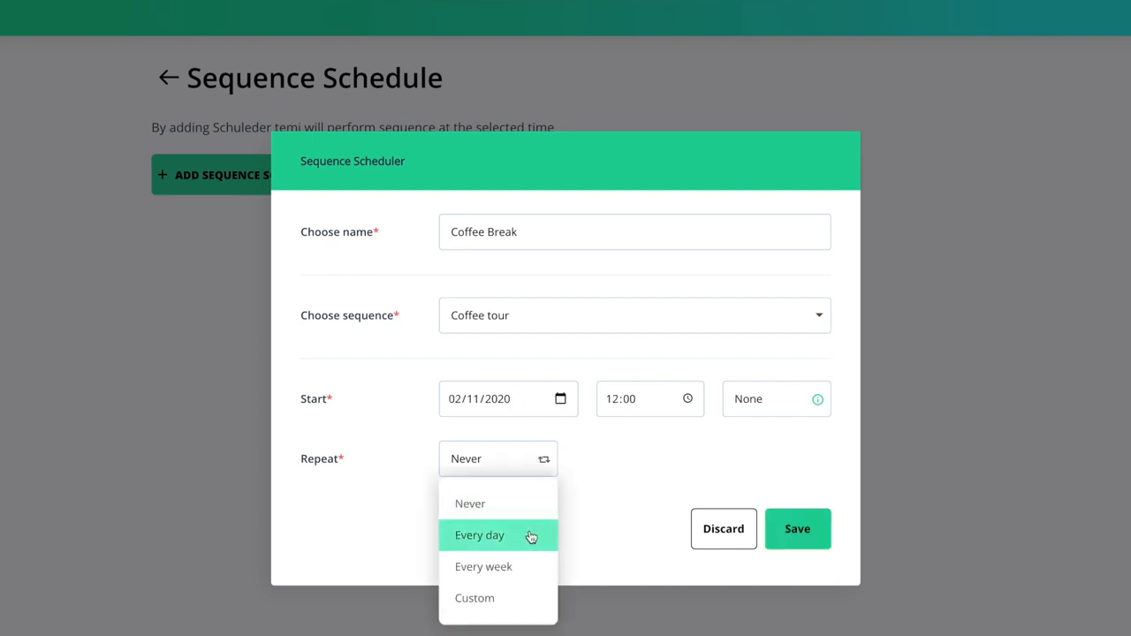
pyautogui.click(526, 597)
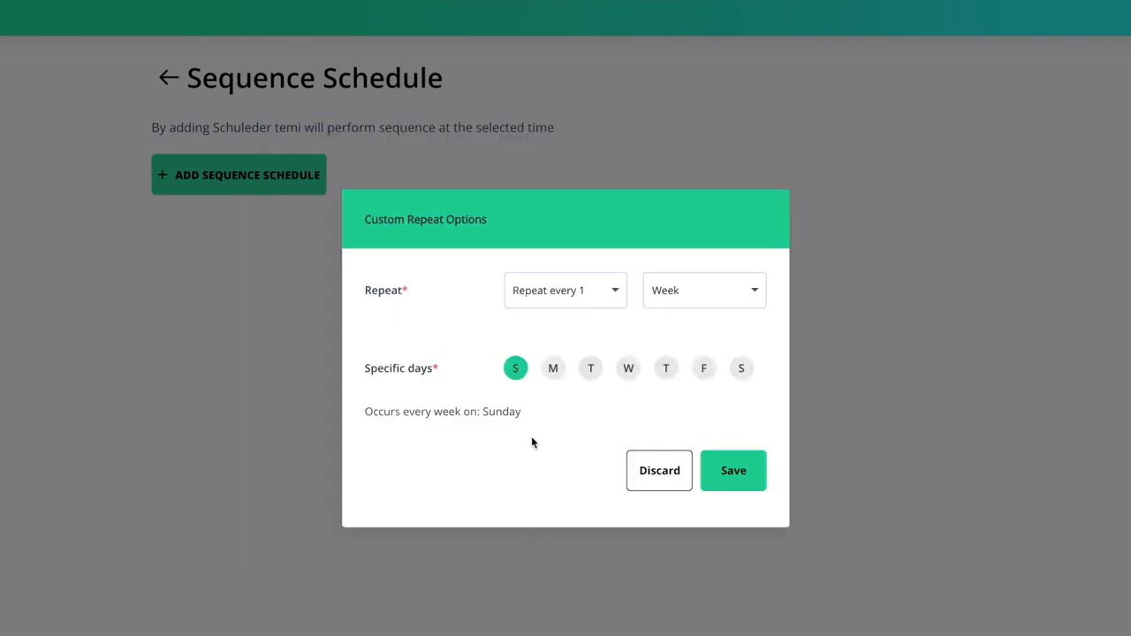
pyautogui.click(517, 374)
pyautogui.click(553, 371)
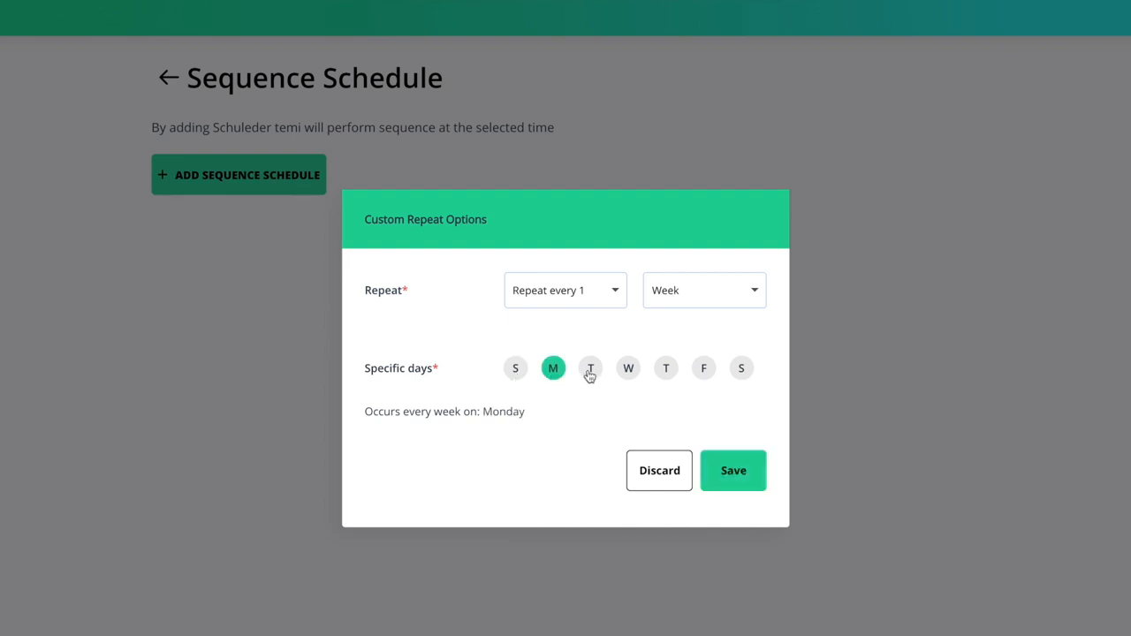
pyautogui.click(590, 371)
pyautogui.click(628, 371)
pyautogui.click(665, 373)
pyautogui.click(703, 369)
pyautogui.click(734, 470)
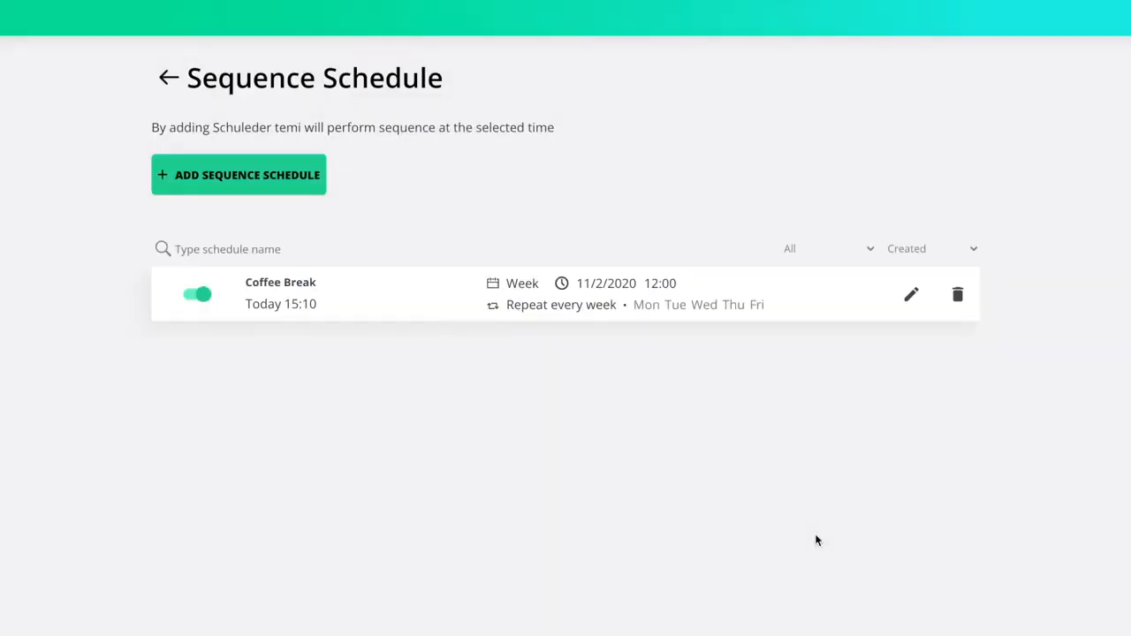